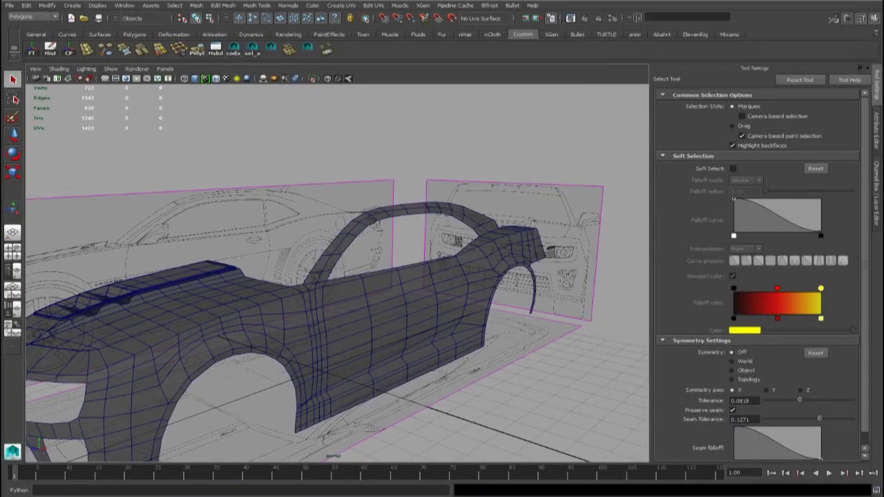
# Step: Select the car body mesh and examine its rear quarter against the blueprints in the side and top views
pyautogui.click(451, 289)
pyautogui.keyDown('alt'); pyautogui.moveTo(450, 288); pyautogui.dragTo(337, 341, button='right'); pyautogui.keyUp('alt')
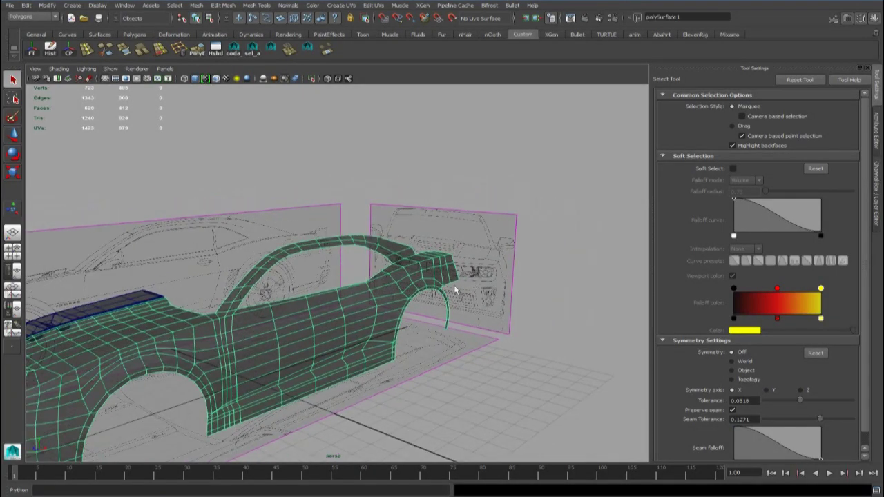
pyautogui.scroll(-3, 454, 291)
pyautogui.press('space')
pyautogui.press('space')
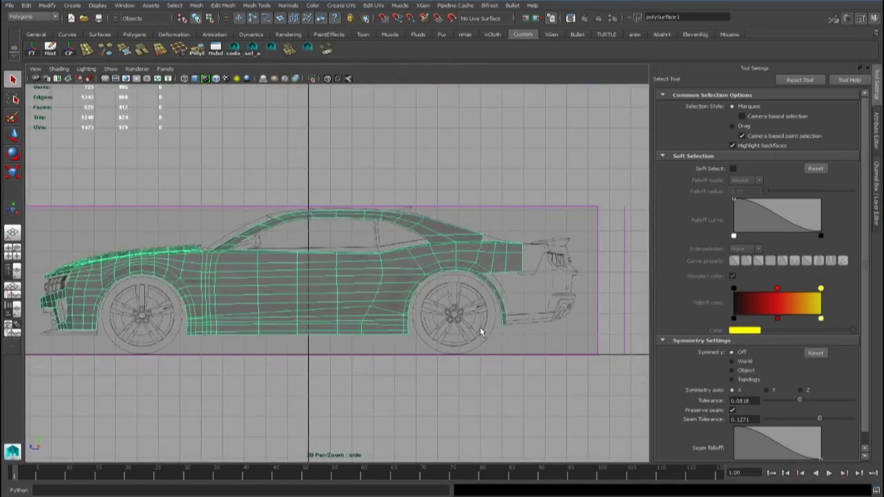
pyautogui.scroll(6, 477, 329)
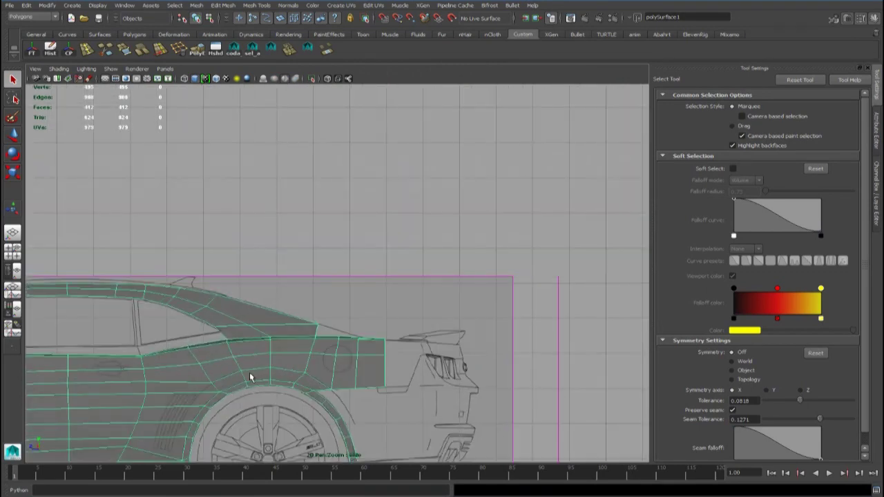
pyautogui.keyDown('alt'); pyautogui.moveTo(253, 377); pyautogui.dragTo(258, 318, button='middle'); pyautogui.keyUp('alt')
pyautogui.scroll(5, 355, 325)
pyautogui.scroll(-3, 325, 270)
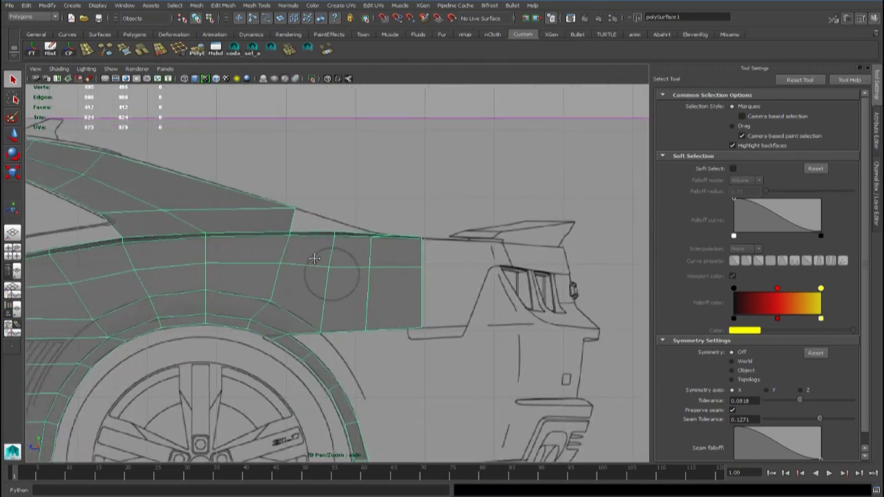
pyautogui.scroll(5, 351, 272)
pyautogui.press('space')
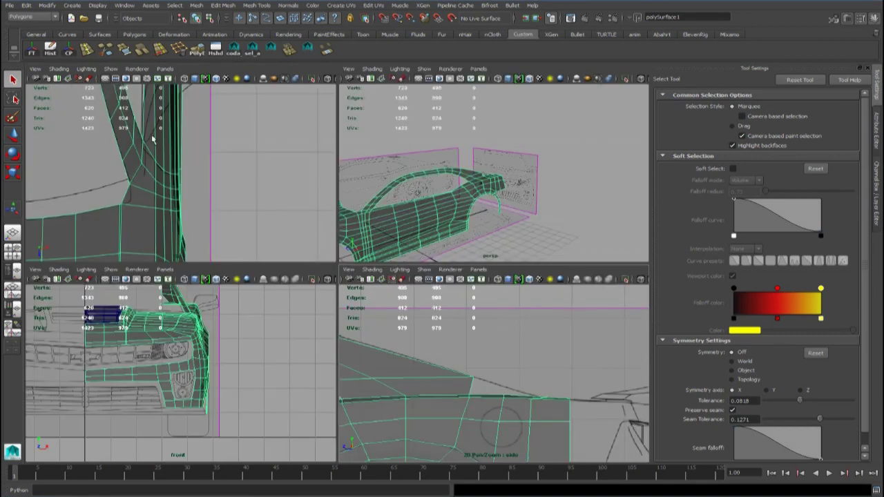
pyautogui.press('space')
pyautogui.scroll(-4, 296, 167)
pyautogui.keyDown('alt'); pyautogui.moveTo(302, 134); pyautogui.dragTo(296, 252, button='middle'); pyautogui.keyUp('alt')
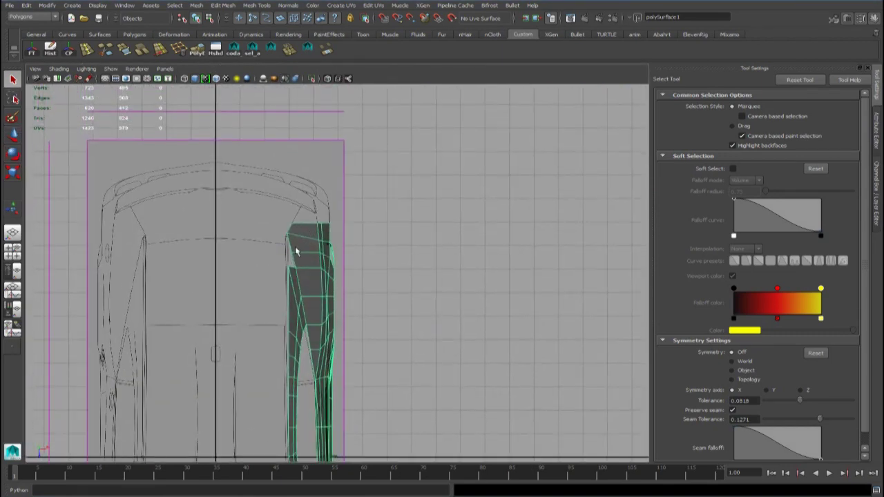
pyautogui.scroll(5, 296, 251)
pyautogui.keyDown('alt'); pyautogui.moveTo(223, 242); pyautogui.dragTo(308, 314, button='middle'); pyautogui.keyUp('alt')
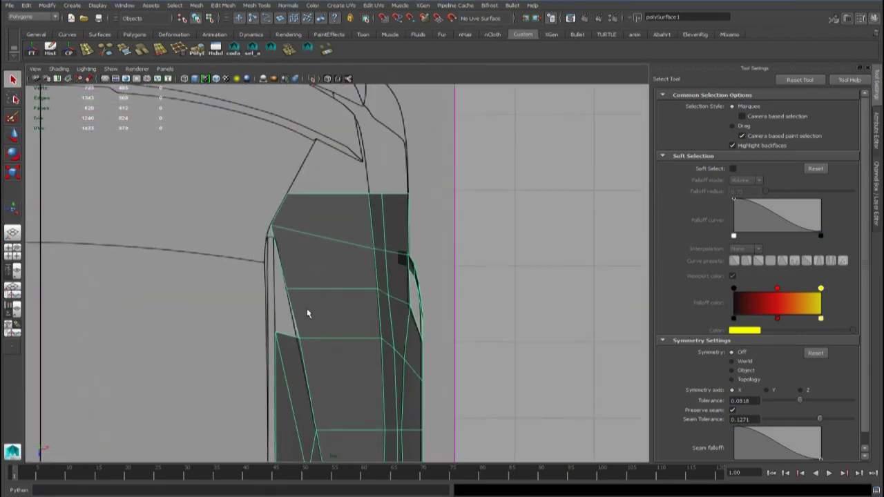
# Step: Extrude the two inner border edges of the rear quarter behind the roof pillar and raise them in the side view
pyautogui.rightClick(303, 262)
pyautogui.click(304, 238)
pyautogui.click(279, 256)
pyautogui.scroll(-4, 316, 283)
pyautogui.moveTo(310, 285)
pyautogui.keyDown('alt'); pyautogui.mouseDown(button='middle')
pyautogui.moveTo(277, 249)
pyautogui.moveTo(305, 277)
pyautogui.mouseUp(button='middle'); pyautogui.keyUp('alt')
pyautogui.scroll(3, 276, 249)
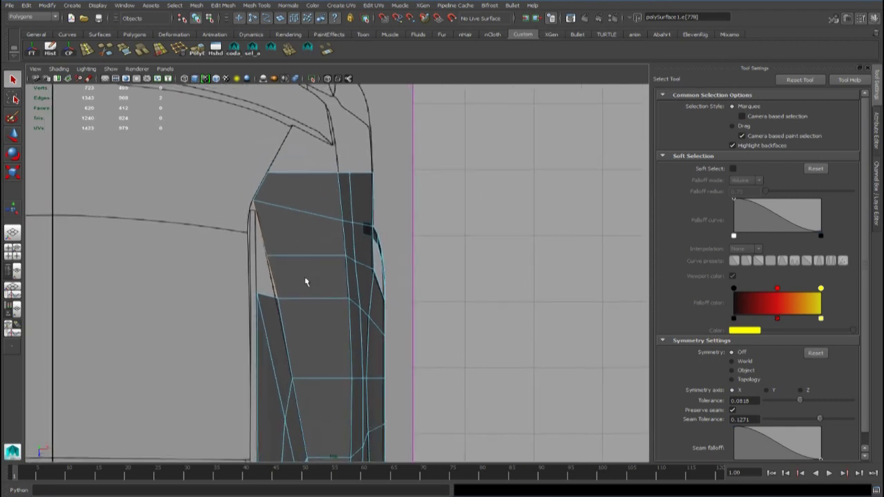
pyautogui.press('space')
pyautogui.press('space')
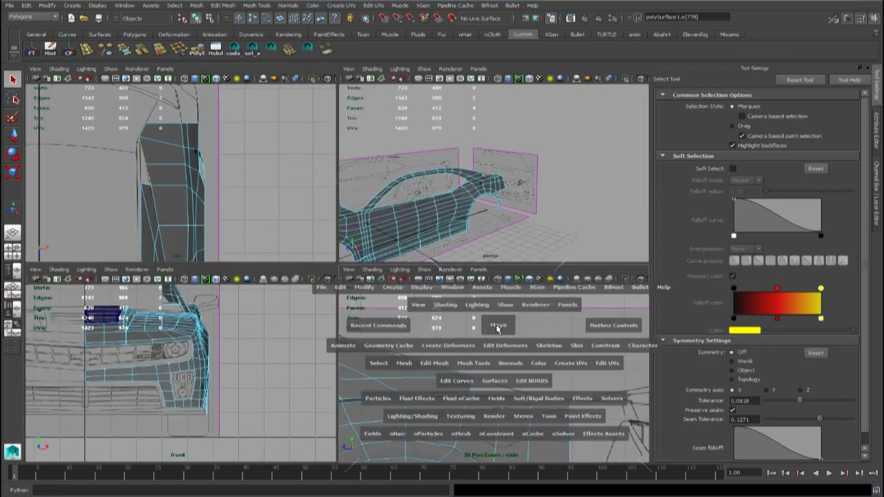
pyautogui.click(195, 50)
pyautogui.press('w')
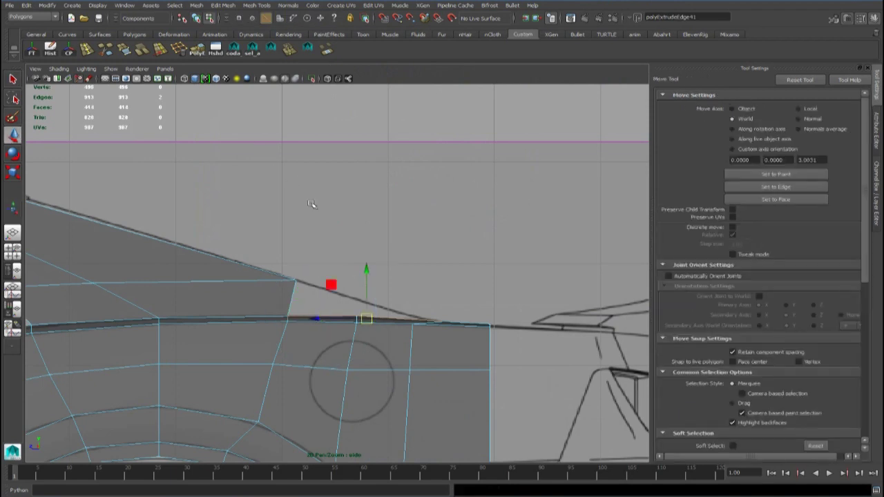
pyautogui.scroll(3, 342, 244)
pyautogui.moveTo(383, 293); pyautogui.dragTo(384, 238)
# Step: Merge the extruded strip's front upper vertex with the lower rear corner vertex of the roof pillar
pyautogui.moveTo(336, 285); pyautogui.dragTo(243, 280, button='right')
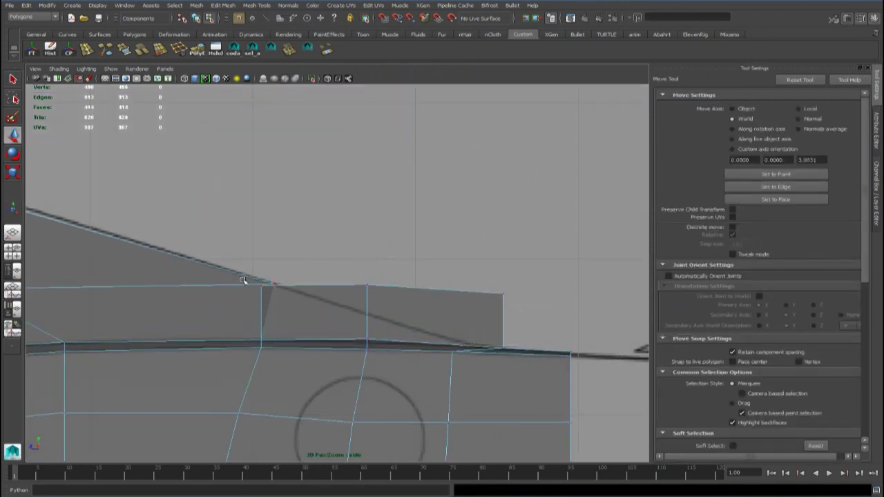
pyautogui.click(264, 286)
pyautogui.moveTo(265, 288); pyautogui.dragTo(266, 287)
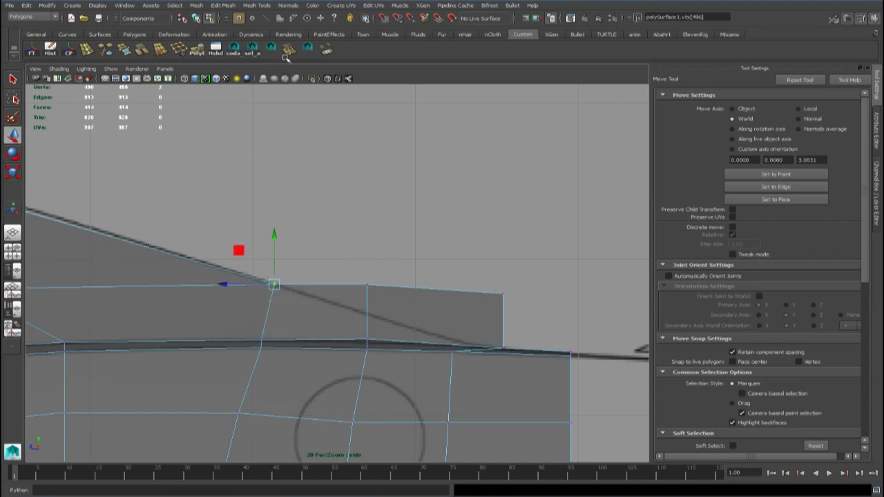
# Step: Lower the strip's middle and rear upper vertices onto the blueprint's sloping roofline in the side view
pyautogui.moveTo(351, 268); pyautogui.dragTo(376, 295)
pyautogui.moveTo(368, 237); pyautogui.dragTo(369, 267)
pyautogui.click(503, 295)
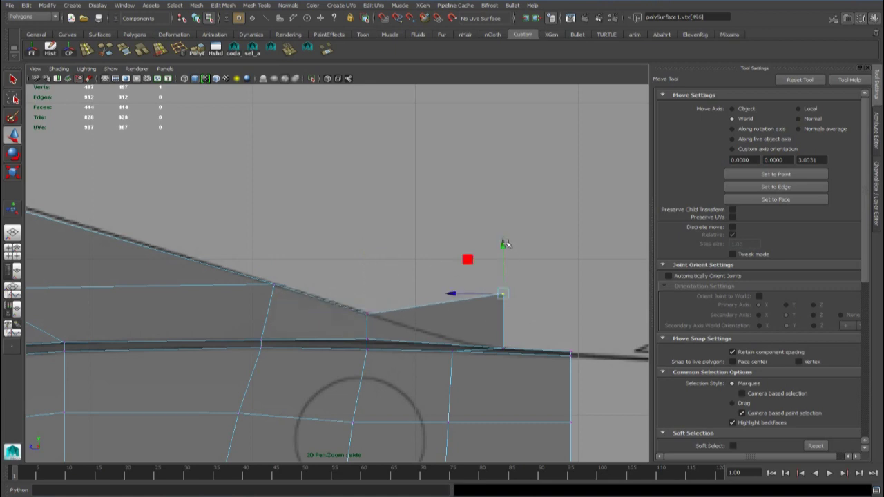
pyautogui.moveTo(505, 243); pyautogui.dragTo(499, 296)
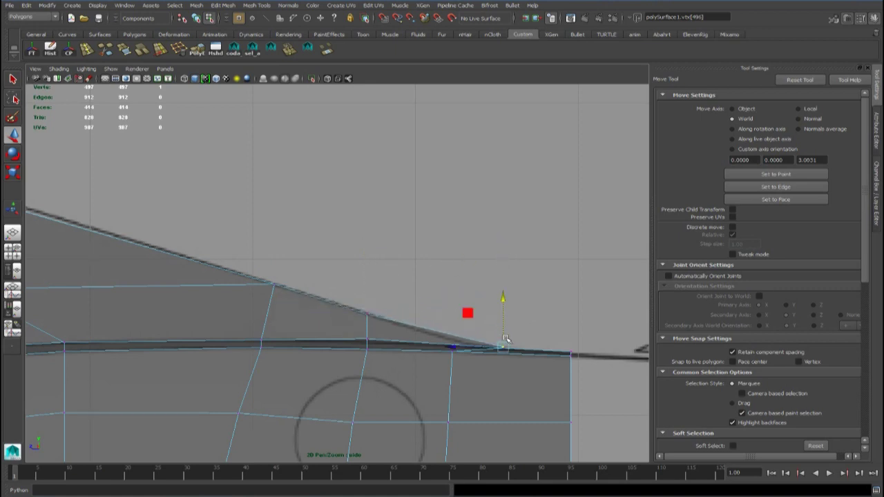
pyautogui.moveTo(505, 339); pyautogui.dragTo(447, 335)
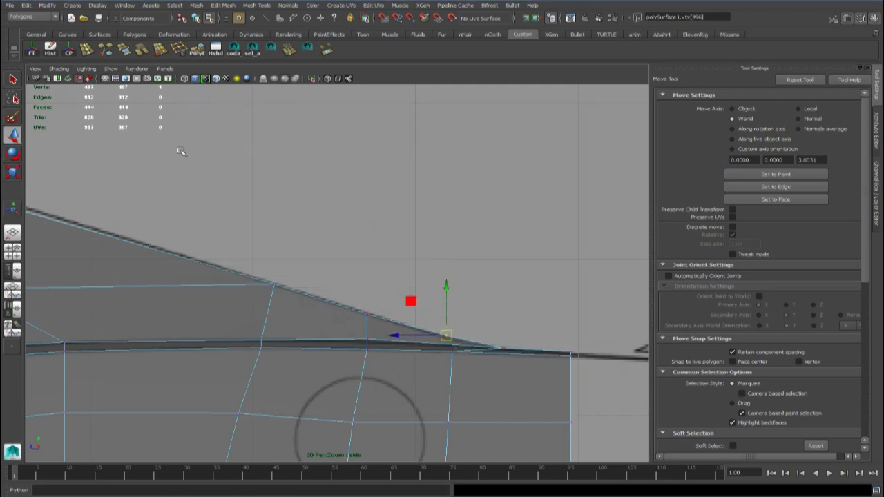
# Step: Shift the strip's middle upper vertex sideways in the top view so it lines up with the pillar's inner border
pyautogui.press('space')
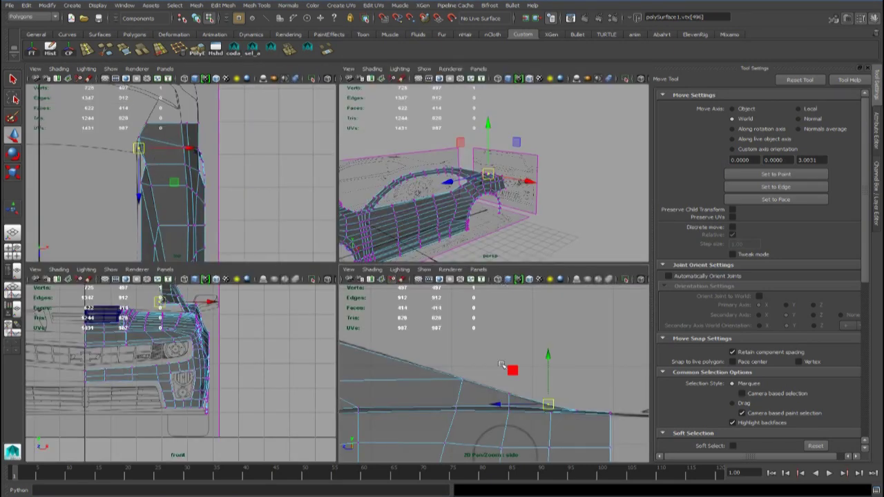
pyautogui.click(512, 393)
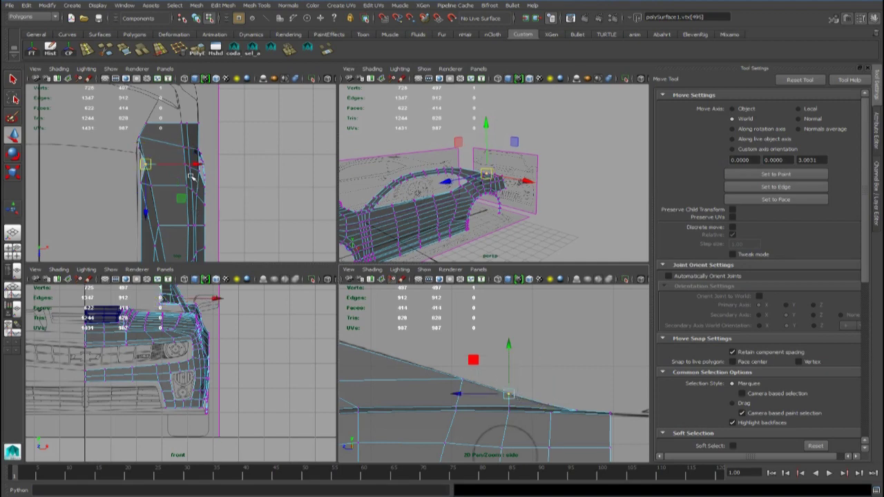
pyautogui.scroll(3, 191, 177)
pyautogui.moveTo(168, 160); pyautogui.dragTo(169, 159)
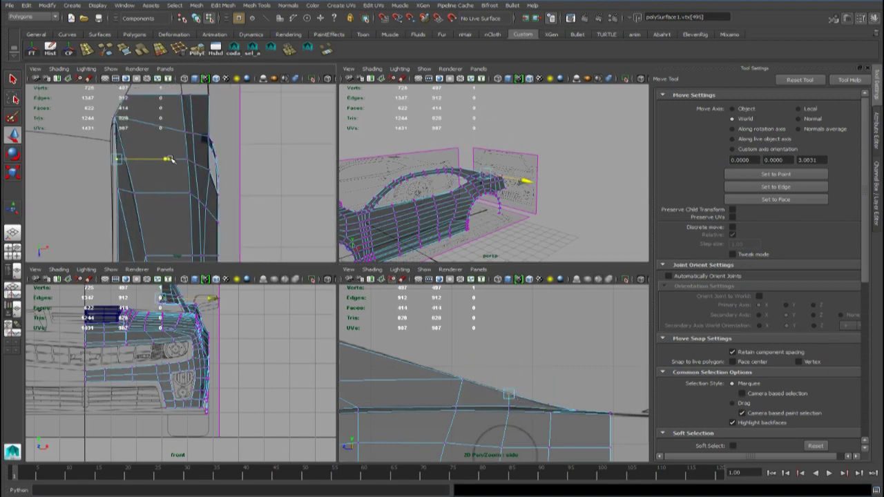
pyautogui.press('space')
pyautogui.scroll(2, 251, 229)
pyautogui.keyDown('alt'); pyautogui.moveTo(250, 229); pyautogui.dragTo(399, 355, button='middle'); pyautogui.keyUp('alt')
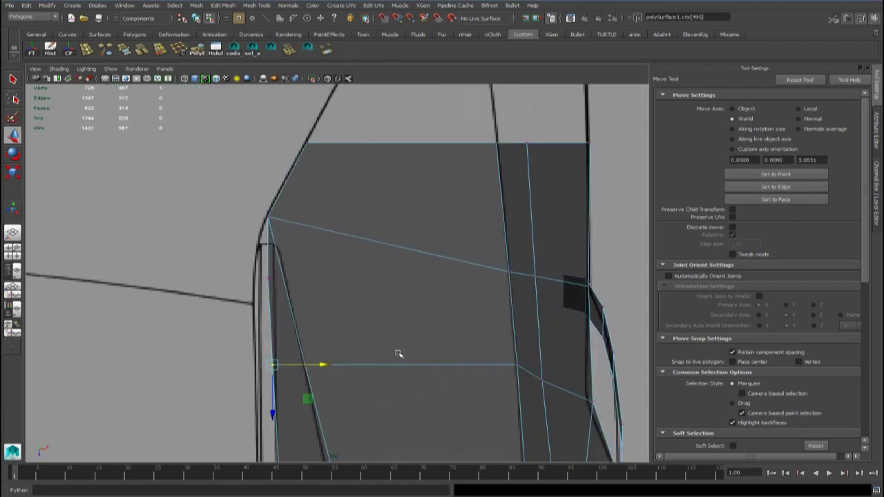
pyautogui.scroll(-2, 328, 264)
pyautogui.scroll(3, 328, 265)
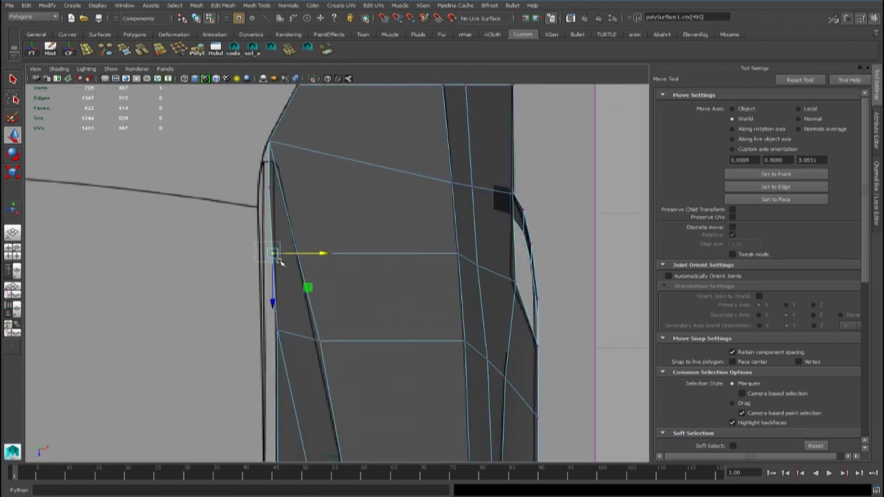
pyautogui.moveTo(327, 252); pyautogui.dragTo(330, 253)
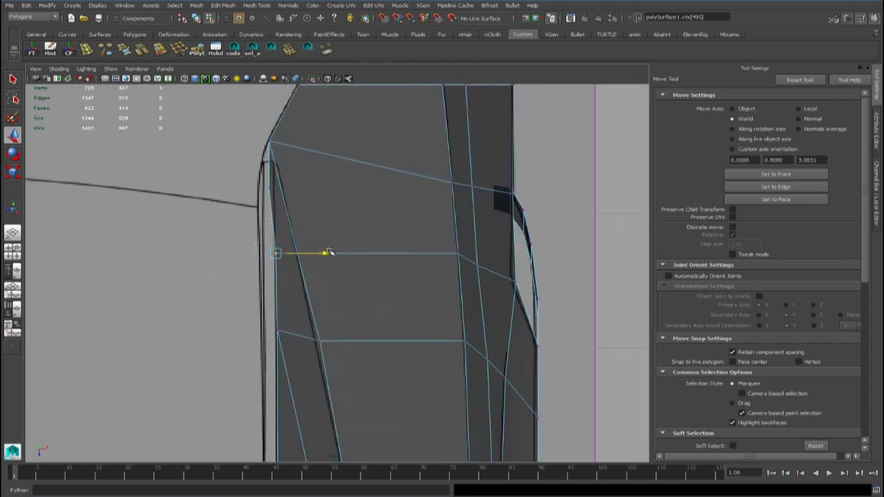
# Step: Align the strip's rear upper vertex with the inner border and move the quarter panel's inner corner vertex onto the blueprint curve
pyautogui.keyDown('alt'); pyautogui.moveTo(257, 380); pyautogui.dragTo(300, 245, button='middle'); pyautogui.keyUp('alt')
pyautogui.scroll(4, 300, 245)
pyautogui.keyDown('alt'); pyautogui.moveTo(300, 209); pyautogui.dragTo(330, 458, button='middle'); pyautogui.keyUp('alt')
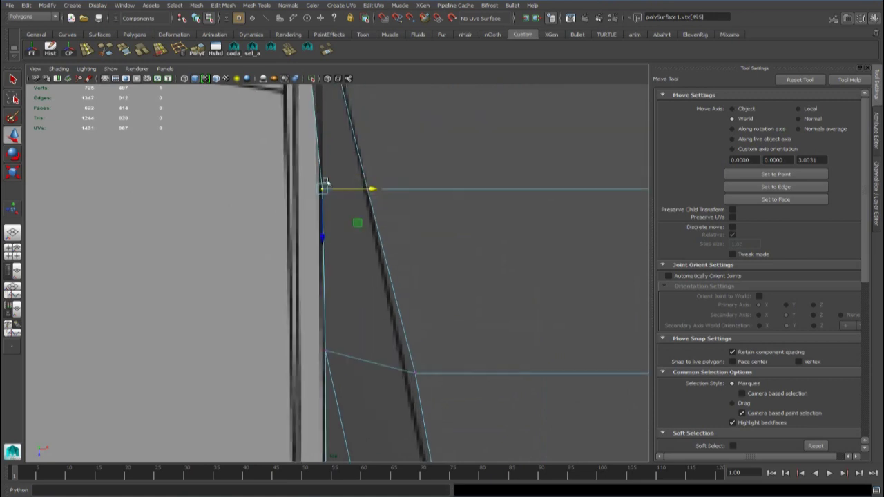
pyautogui.keyDown('alt'); pyautogui.moveTo(325, 184); pyautogui.dragTo(348, 415, button='middle'); pyautogui.keyUp('alt')
pyautogui.click(340, 287)
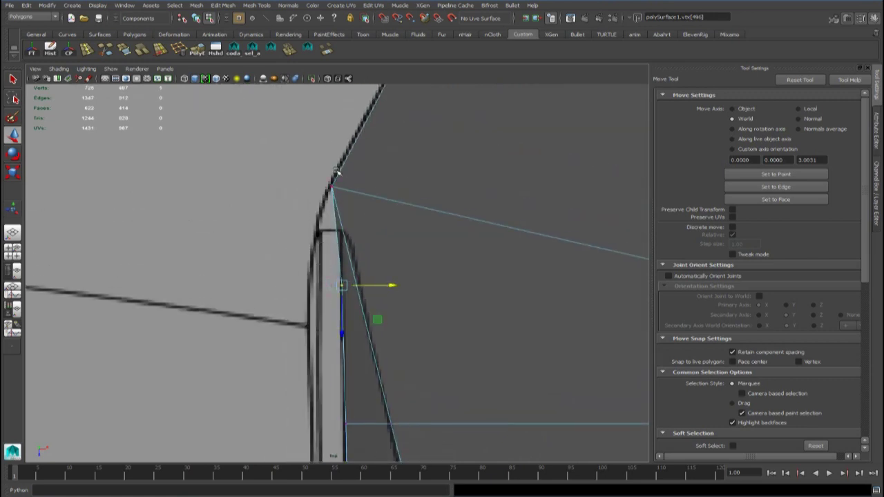
pyautogui.moveTo(347, 205); pyautogui.dragTo(340, 172)
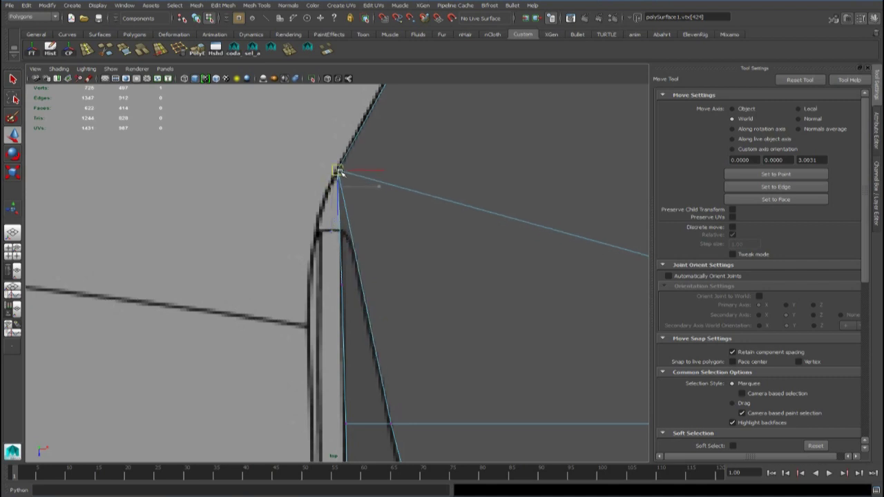
# Step: Adjust the strip's middle vertex and the merged pillar vertex sideways to straighten the inner border in the top view
pyautogui.keyDown('alt'); pyautogui.moveTo(391, 391); pyautogui.dragTo(360, 167, button='middle'); pyautogui.keyUp('alt')
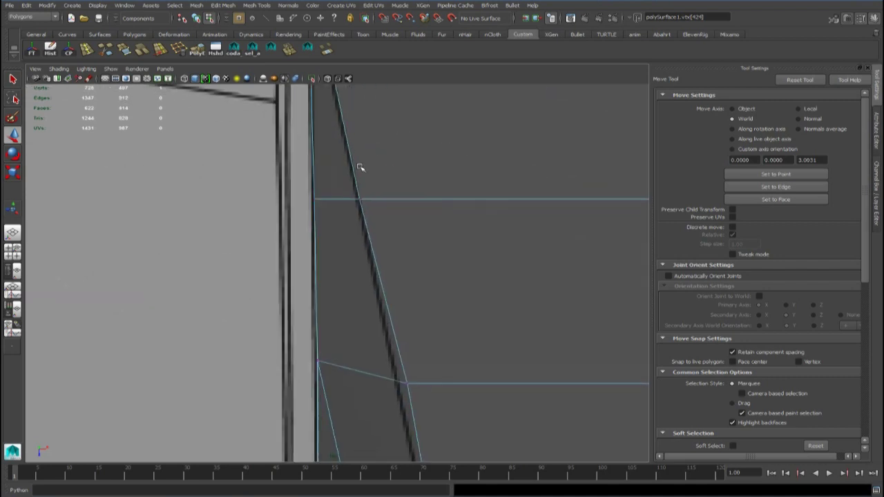
pyautogui.keyDown('alt'); pyautogui.moveTo(332, 318); pyautogui.dragTo(344, 377, button='middle'); pyautogui.keyUp('alt')
pyautogui.scroll(3, 342, 373)
pyautogui.moveTo(296, 238); pyautogui.dragTo(373, 256)
pyautogui.keyDown('alt'); pyautogui.moveTo(281, 402); pyautogui.dragTo(268, 224, button='middle'); pyautogui.keyUp('alt')
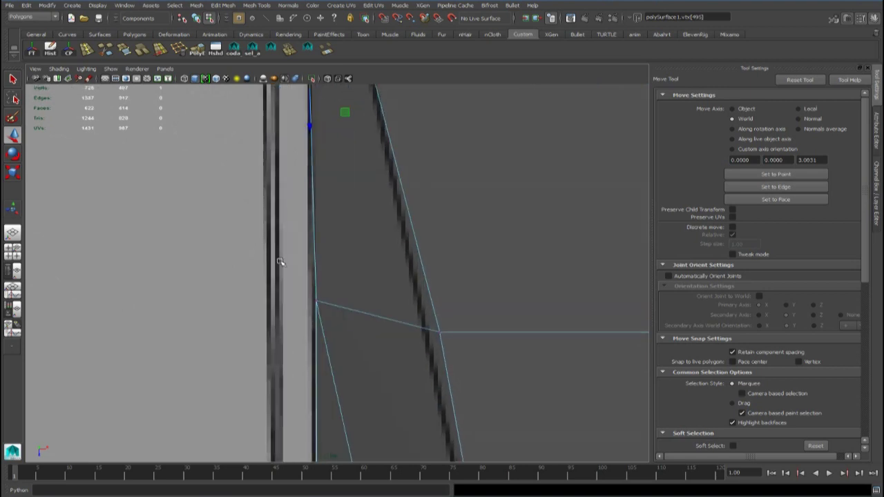
pyautogui.moveTo(288, 283)
pyautogui.mouseDown()
pyautogui.moveTo(346, 316)
pyautogui.moveTo(363, 300)
pyautogui.mouseUp()
pyautogui.keyDown('alt'); pyautogui.moveTo(302, 381); pyautogui.dragTo(294, 258, button='middle'); pyautogui.keyUp('alt')
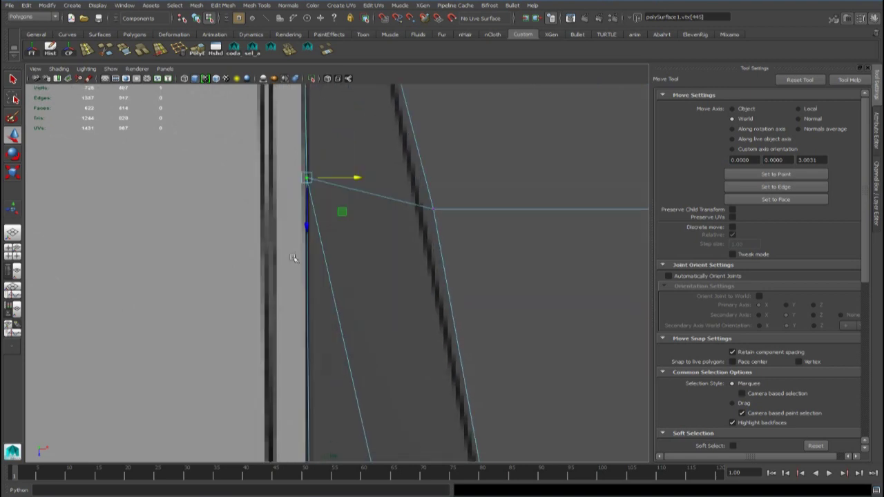
# Step: Adjust the next inner border vertex farther forward on the roof pillar to follow the blueprint line in the top view
pyautogui.keyDown('alt'); pyautogui.moveTo(296, 348); pyautogui.dragTo(278, 263, button='middle'); pyautogui.keyUp('alt')
pyautogui.keyDown('alt'); pyautogui.moveTo(313, 372); pyautogui.dragTo(320, 270, button='middle'); pyautogui.keyUp('alt')
pyautogui.scroll(-8, 320, 271)
pyautogui.scroll(5, 334, 309)
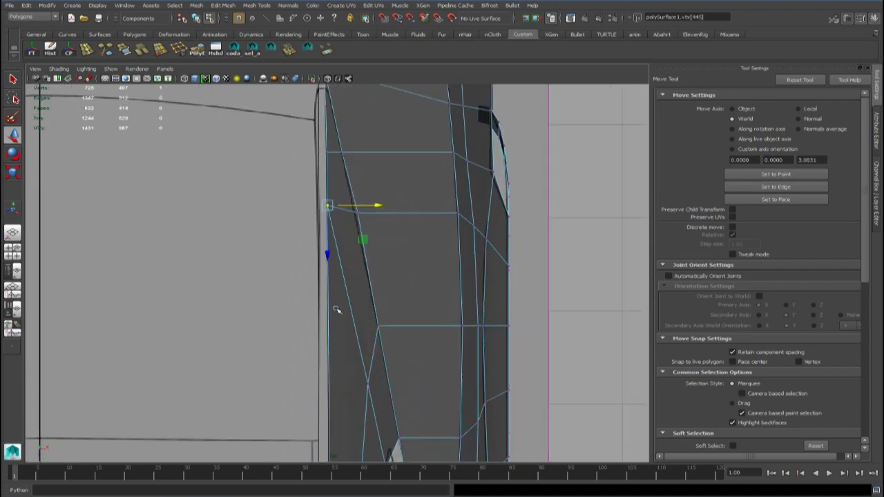
pyautogui.keyDown('alt'); pyautogui.moveTo(339, 377); pyautogui.dragTo(334, 119, button='middle'); pyautogui.keyUp('alt')
pyautogui.scroll(5, 328, 310)
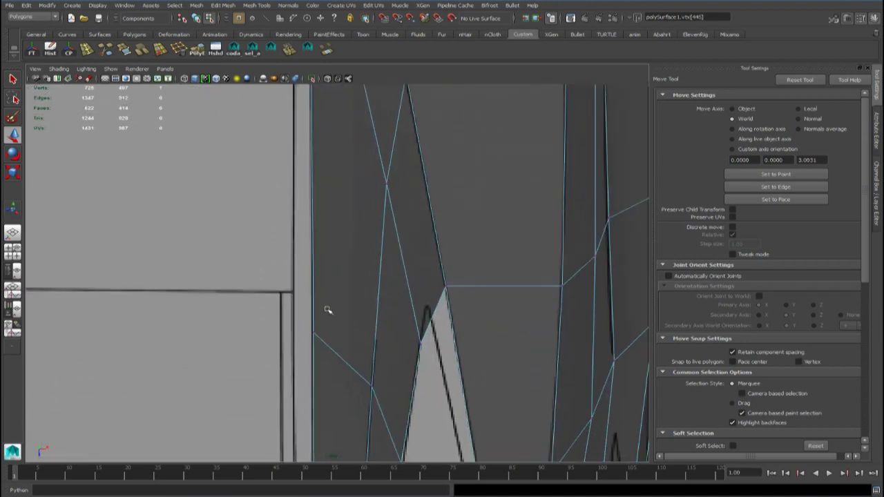
pyautogui.moveTo(288, 358); pyautogui.dragTo(341, 374)
pyautogui.keyDown('alt'); pyautogui.moveTo(329, 416); pyautogui.dragTo(301, 221, button='middle'); pyautogui.keyUp('alt')
pyautogui.keyDown('alt'); pyautogui.moveTo(294, 321); pyautogui.dragTo(315, 411, button='middle'); pyautogui.keyUp('alt')
pyautogui.scroll(-3, 326, 376)
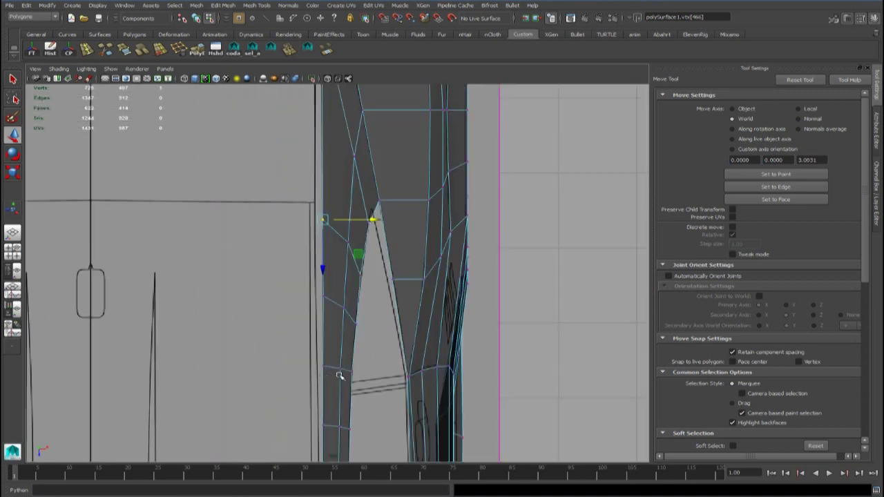
# Step: Slide the cross edges of the front roof pillar forward along the pillar, just ahead of the windshield's upper corner
pyautogui.keyDown('alt'); pyautogui.moveTo(339, 375); pyautogui.dragTo(317, 173, button='middle'); pyautogui.keyUp('alt')
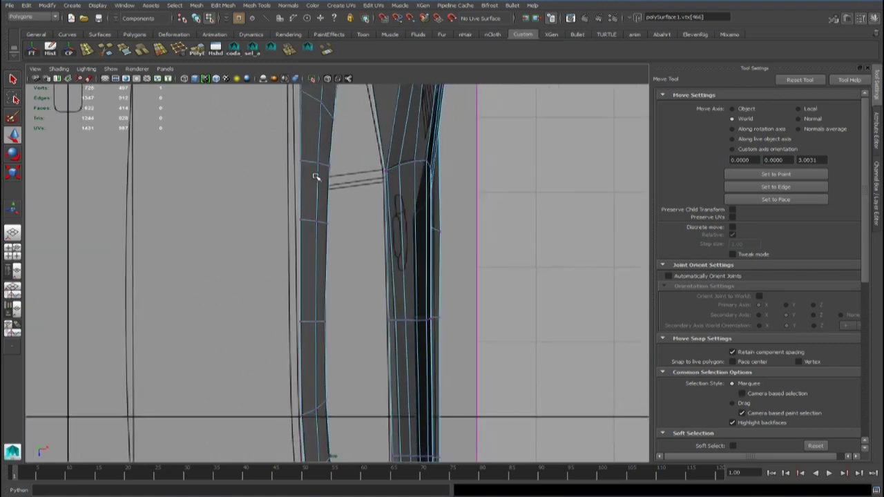
pyautogui.keyDown('alt'); pyautogui.moveTo(331, 326); pyautogui.dragTo(274, 145, button='middle'); pyautogui.keyUp('alt')
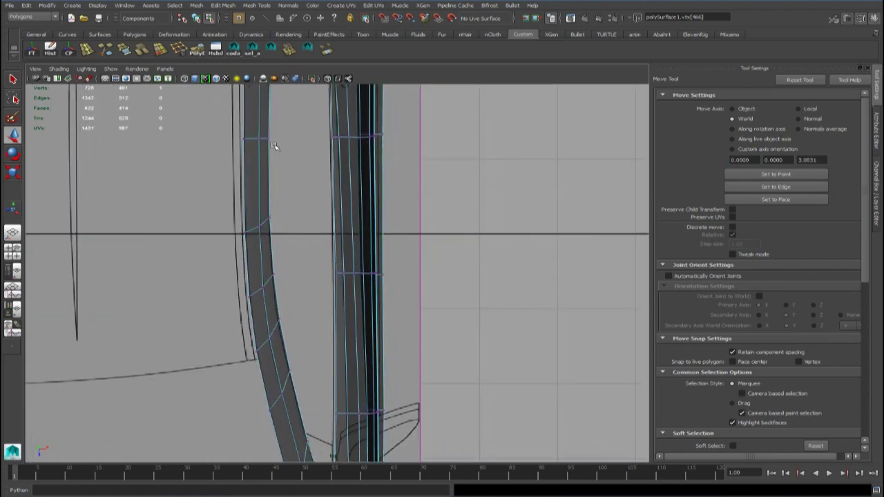
pyautogui.keyDown('alt'); pyautogui.moveTo(263, 313); pyautogui.dragTo(228, 159, button='middle'); pyautogui.keyUp('alt')
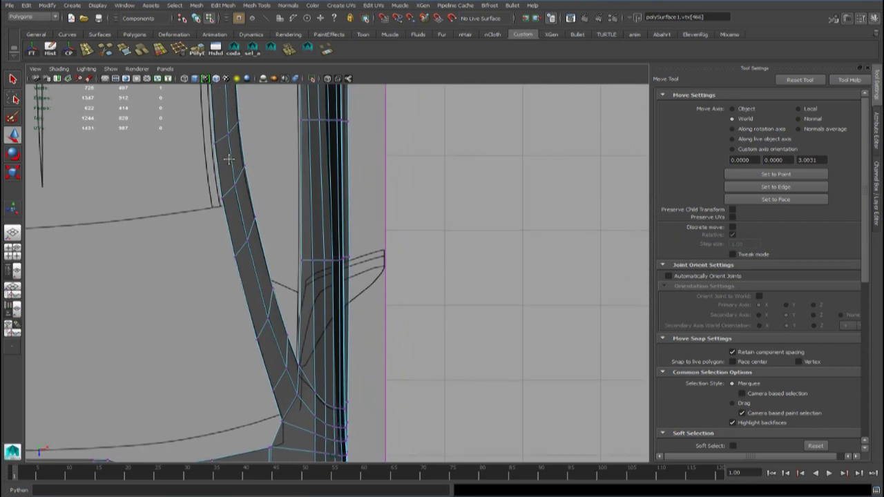
pyautogui.keyDown('alt'); pyautogui.moveTo(229, 160); pyautogui.dragTo(260, 249, button='middle'); pyautogui.keyUp('alt')
pyautogui.moveTo(263, 222); pyautogui.dragTo(257, 199, button='right')
pyautogui.click(272, 341)
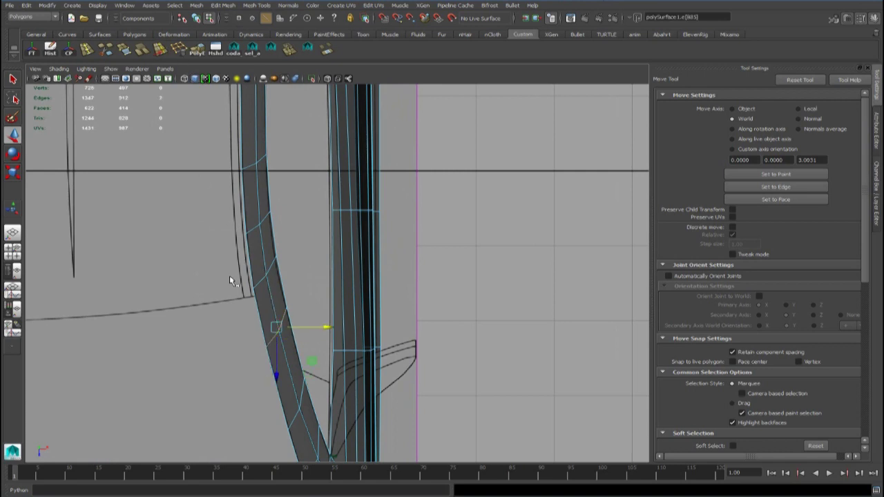
pyautogui.press('g')
pyautogui.moveTo(249, 290); pyautogui.dragTo(256, 293, button='middle')
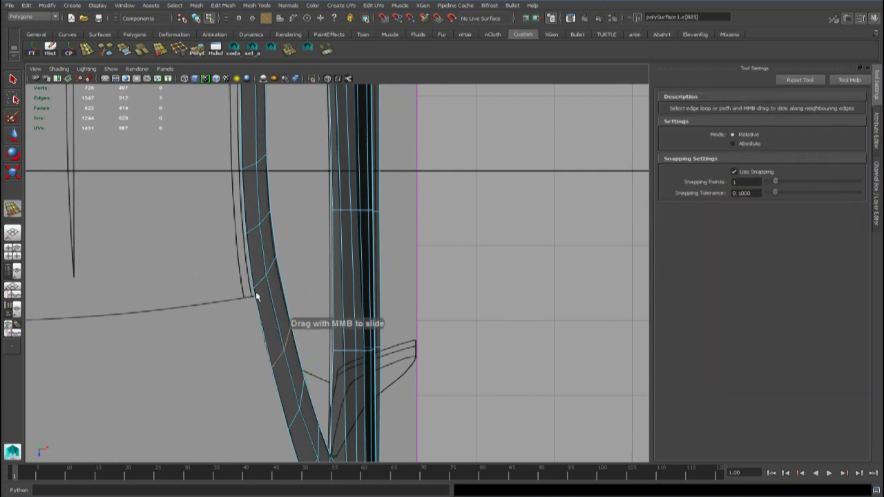
# Step: Slide the roof pillar's cross edge near the windshield's upper corner slightly forward along the pillar in the top view
pyautogui.click(260, 282)
pyautogui.moveTo(265, 283); pyautogui.dragTo(268, 288, button='middle')
pyautogui.scroll(-5, 269, 285)
pyautogui.keyDown('alt'); pyautogui.moveTo(305, 319); pyautogui.dragTo(235, 274, button='middle'); pyautogui.keyUp('alt')
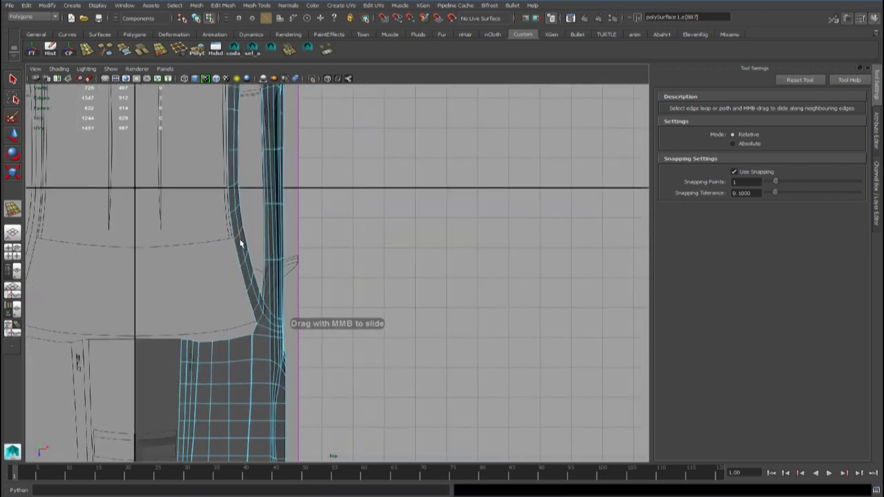
pyautogui.keyDown('alt'); pyautogui.moveTo(242, 211); pyautogui.dragTo(253, 311, button='middle'); pyautogui.keyUp('alt')
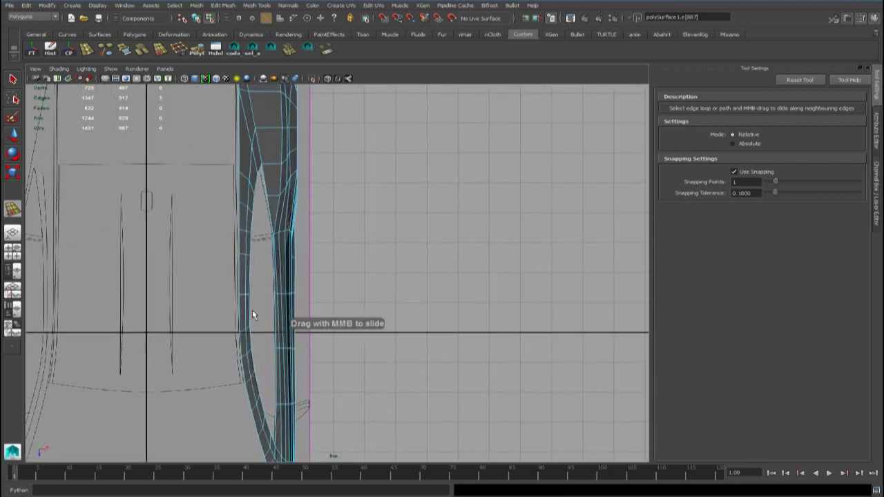
pyautogui.keyDown('alt'); pyautogui.moveTo(255, 250); pyautogui.dragTo(247, 283, button='middle'); pyautogui.keyUp('alt')
pyautogui.click(252, 253)
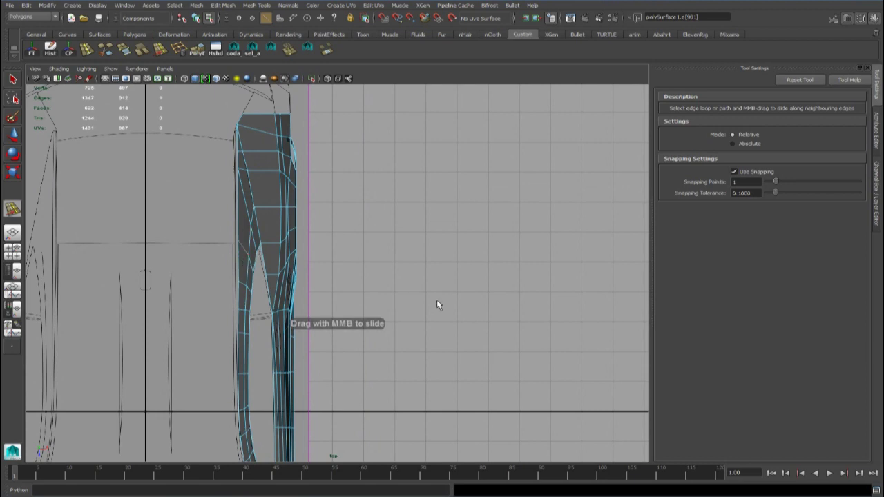
# Step: Return to object mode and examine the body side and roof pillar in the side and perspective views
pyautogui.press('space')
pyautogui.press('space')
pyautogui.keyDown('alt'); pyautogui.moveTo(277, 304); pyautogui.dragTo(470, 368, button='middle'); pyautogui.keyUp('alt')
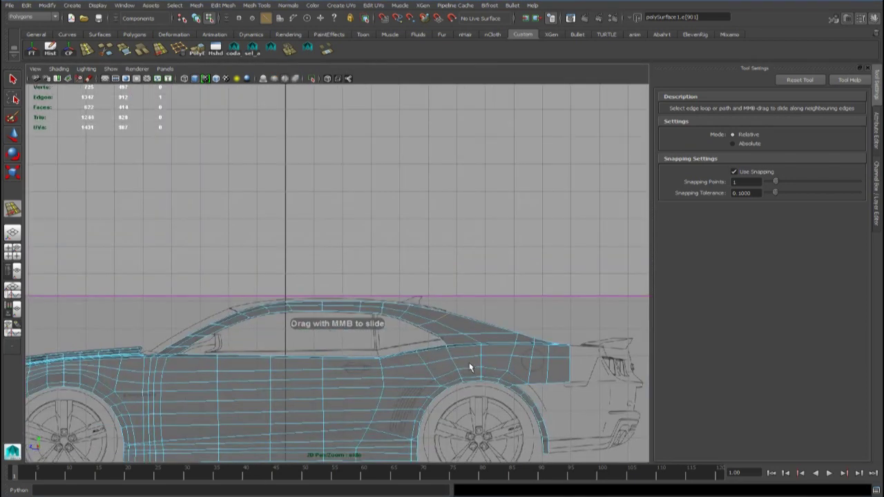
pyautogui.moveTo(447, 314); pyautogui.dragTo(508, 264, button='right')
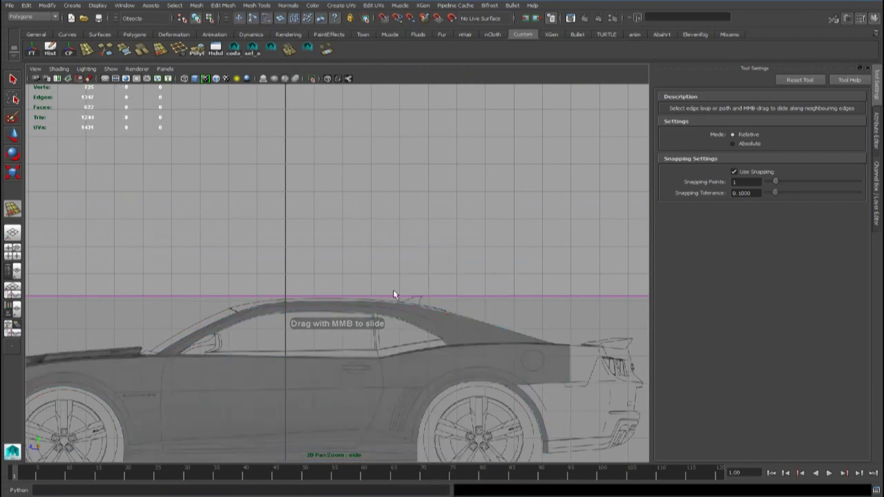
pyautogui.press('space')
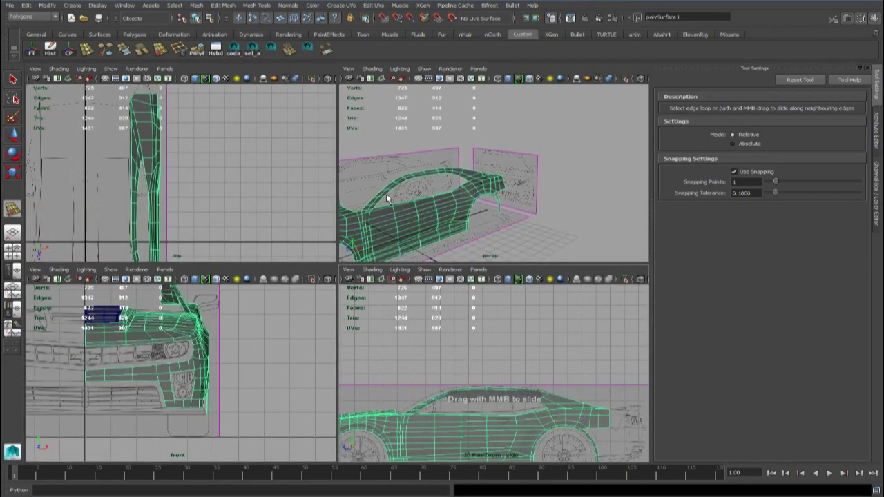
pyautogui.press('space')
pyautogui.keyDown('alt'); pyautogui.moveTo(242, 336); pyautogui.dragTo(353, 311); pyautogui.keyUp('alt')
pyautogui.press('3')
pyautogui.scroll(3, 406, 286)
pyautogui.press('w')
pyautogui.keyDown('alt'); pyautogui.moveTo(207, 328); pyautogui.dragTo(637, 303, button='middle'); pyautogui.keyUp('alt')
pyautogui.keyDown('alt'); pyautogui.moveTo(638, 304); pyautogui.dragTo(280, 278); pyautogui.keyUp('alt')
# Step: Select the upper border edges of the door and quarter panel along the side window opening and extrude them
pyautogui.moveTo(254, 183); pyautogui.dragTo(254, 159, button='right')
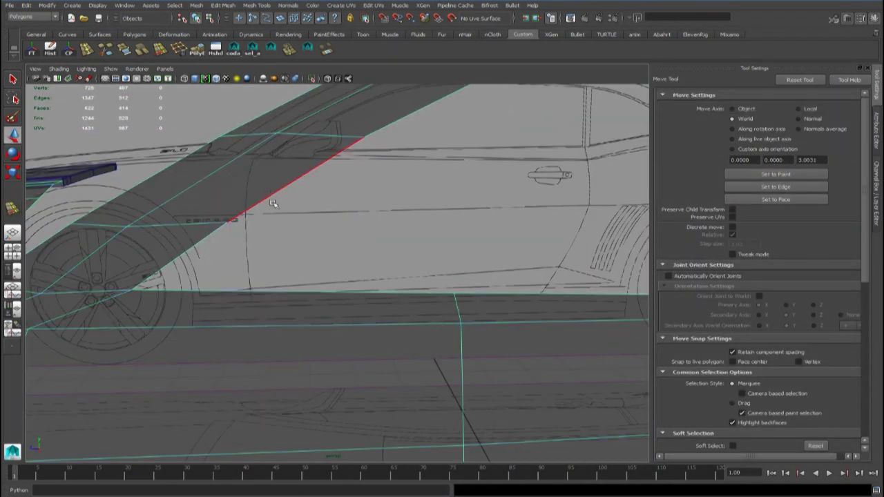
pyautogui.click(319, 295)
pyautogui.keyDown('alt'); pyautogui.moveTo(570, 322); pyautogui.dragTo(432, 333, button='middle'); pyautogui.keyUp('alt')
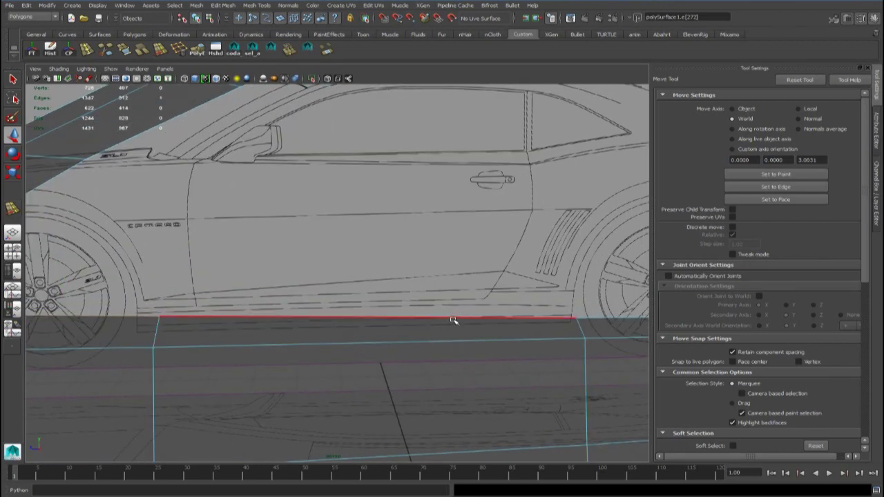
pyautogui.keyDown('shift'); pyautogui.click(453, 320); pyautogui.keyUp('shift')
pyautogui.scroll(-3, 465, 320)
pyautogui.keyDown('alt'); pyautogui.moveTo(503, 320); pyautogui.dragTo(324, 338, button='middle'); pyautogui.keyUp('alt')
pyautogui.keyDown('shift'); pyautogui.click(359, 325); pyautogui.keyUp('shift')
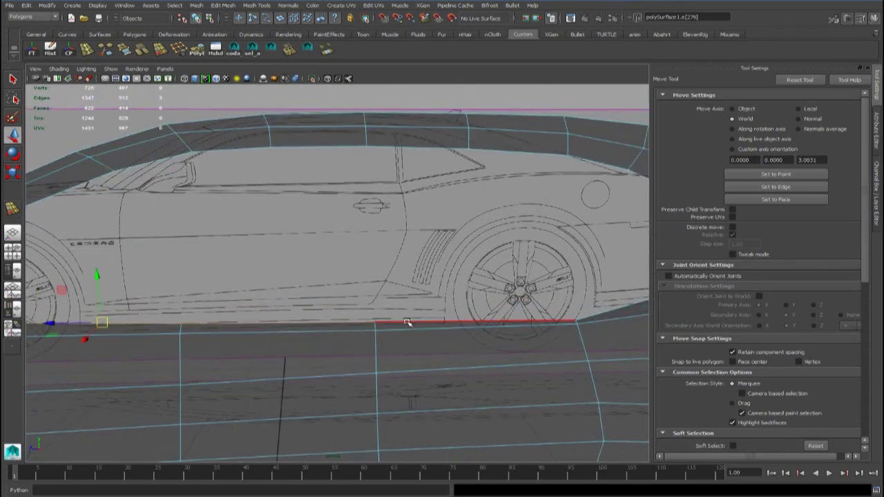
pyautogui.keyDown('shift'); pyautogui.click(407, 323); pyautogui.keyUp('shift')
pyautogui.keyDown('shift'); pyautogui.click(598, 306); pyautogui.keyUp('shift')
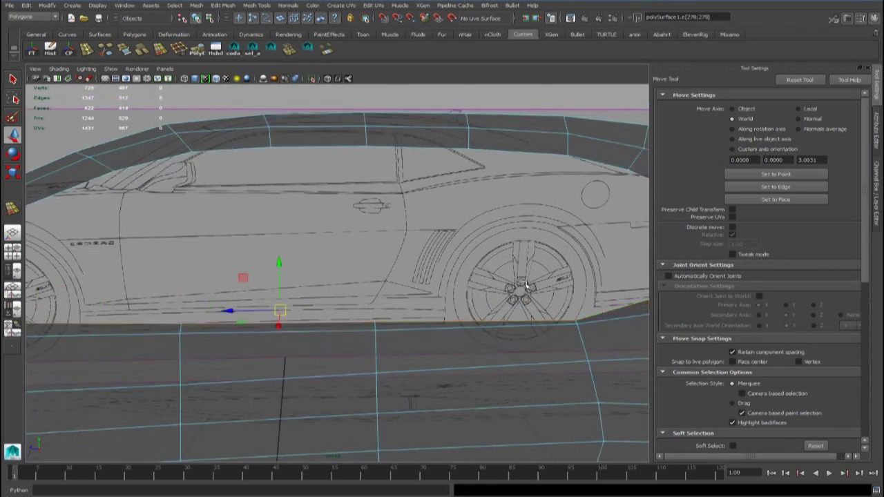
pyautogui.keyDown('alt'); pyautogui.moveTo(525, 285); pyautogui.dragTo(409, 287); pyautogui.keyUp('alt')
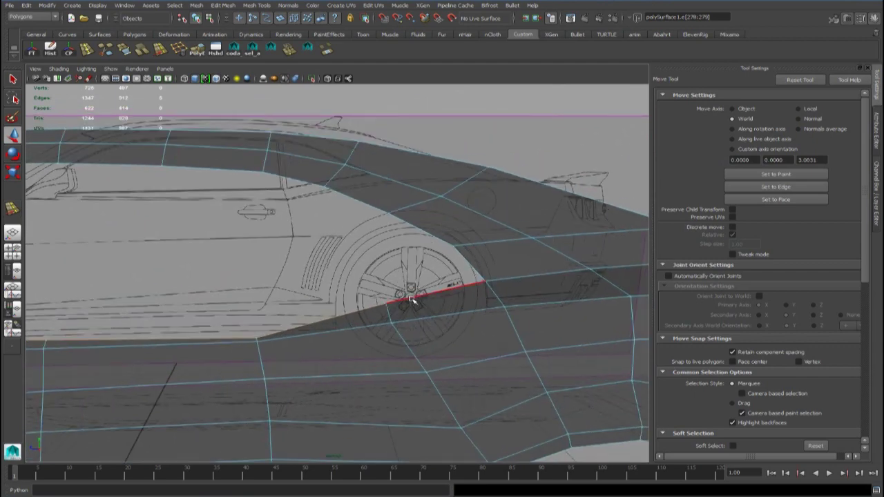
pyautogui.click(199, 49)
pyautogui.press('w')
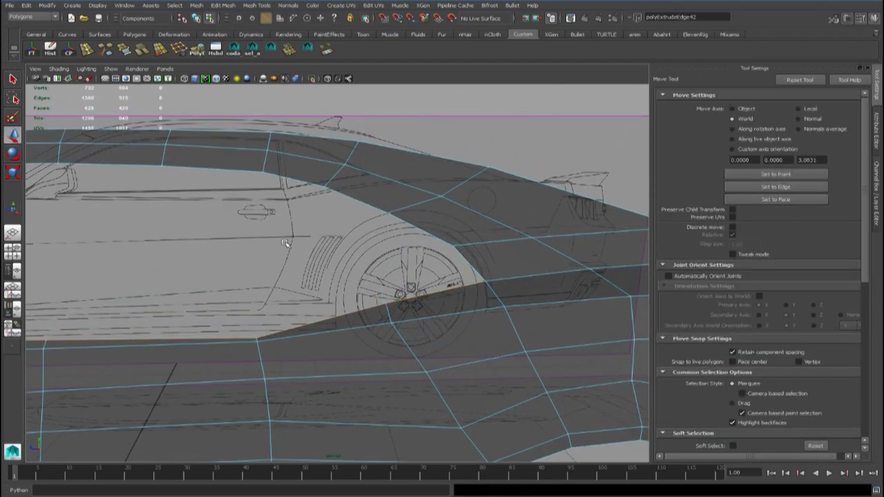
# Step: Raise the extruded edges in the side view toward the blueprint's lower window line to form a sill strip
pyautogui.keyDown('alt'); pyautogui.moveTo(282, 283); pyautogui.dragTo(387, 295, button='middle'); pyautogui.keyUp('alt')
pyautogui.keyDown('alt'); pyautogui.moveTo(387, 296); pyautogui.dragTo(339, 302, button='right'); pyautogui.keyUp('alt')
pyautogui.keyDown('alt'); pyautogui.moveTo(340, 302); pyautogui.dragTo(344, 302); pyautogui.keyUp('alt')
pyautogui.press('space')
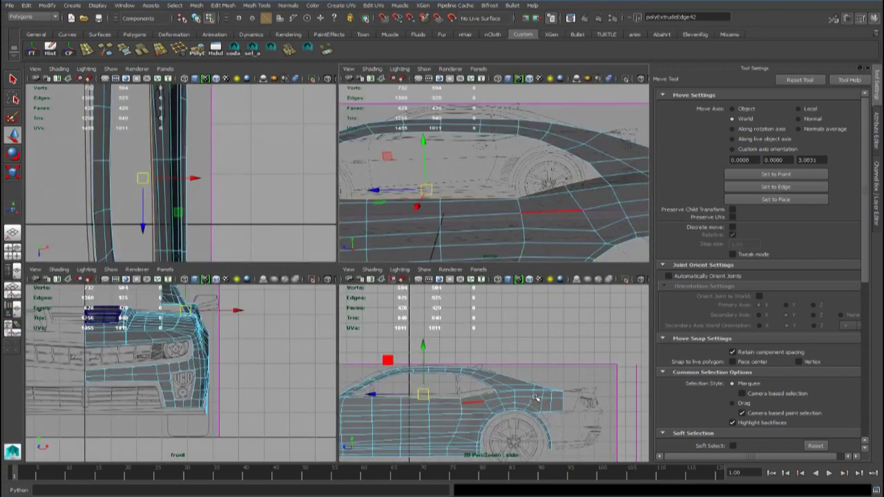
pyautogui.press('space')
pyautogui.keyDown('alt'); pyautogui.moveTo(288, 336); pyautogui.dragTo(388, 319, button='right'); pyautogui.keyUp('alt')
pyautogui.keyDown('alt'); pyautogui.moveTo(388, 319); pyautogui.dragTo(628, 278, button='middle'); pyautogui.keyUp('alt')
pyautogui.keyDown('alt'); pyautogui.moveTo(297, 325); pyautogui.dragTo(277, 306, button='right'); pyautogui.keyUp('alt')
pyautogui.keyDown('alt'); pyautogui.moveTo(424, 308); pyautogui.dragTo(371, 365, button='middle'); pyautogui.keyUp('alt')
pyautogui.keyDown('alt'); pyautogui.moveTo(322, 311); pyautogui.dragTo(331, 318, button='right'); pyautogui.keyUp('alt')
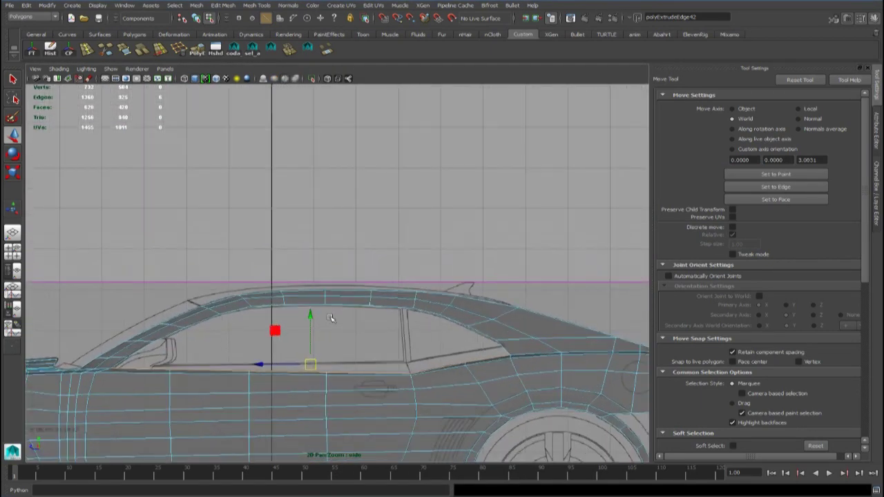
pyautogui.keyDown('alt'); pyautogui.moveTo(330, 318); pyautogui.dragTo(370, 270, button='middle'); pyautogui.keyUp('alt')
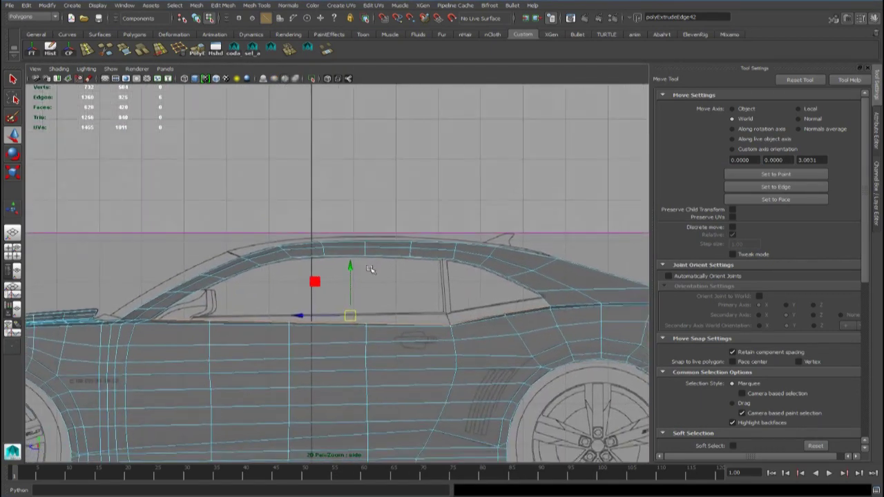
pyautogui.click(877, 178)
pyautogui.keyDown('alt'); pyautogui.moveTo(388, 267); pyautogui.dragTo(352, 242, button='middle'); pyautogui.keyUp('alt')
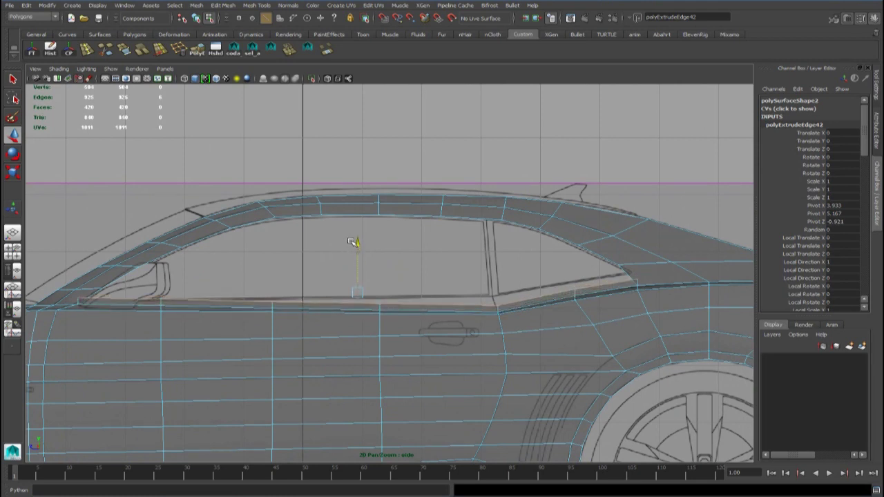
# Step: Move the sill strip's front vertex rearward to the inner border at the base of the front roof pillar
pyautogui.keyDown('alt'); pyautogui.moveTo(203, 263); pyautogui.dragTo(429, 257, button='middle'); pyautogui.keyUp('alt')
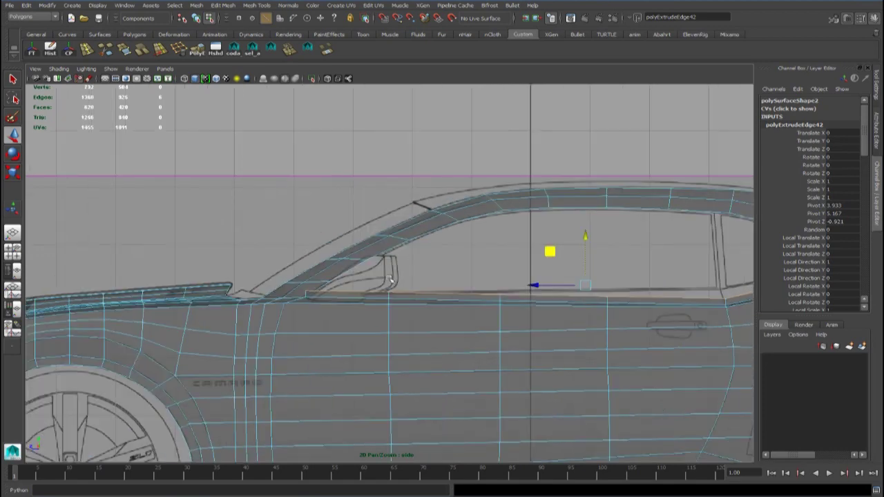
pyautogui.keyDown('alt'); pyautogui.moveTo(200, 291); pyautogui.dragTo(280, 311, button='right'); pyautogui.keyUp('alt')
pyautogui.keyDown('alt'); pyautogui.moveTo(272, 313); pyautogui.dragTo(335, 312, button='middle'); pyautogui.keyUp('alt')
pyautogui.moveTo(334, 278); pyautogui.dragTo(297, 280, button='right')
pyautogui.click(314, 319)
pyautogui.scroll(2, 313, 319)
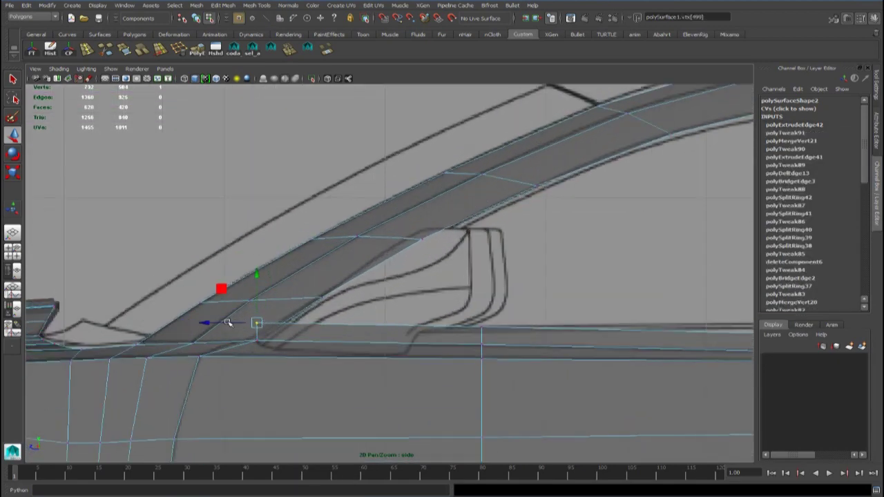
pyautogui.moveTo(214, 322); pyautogui.dragTo(241, 323)
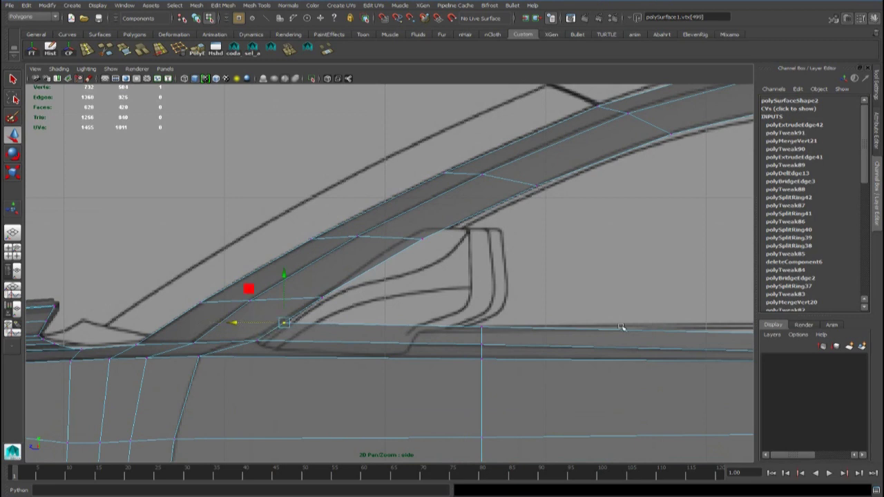
# Step: Adjust the height of the strip's second vertex, behind the side mirror, to follow the lower window line
pyautogui.keyDown('alt'); pyautogui.moveTo(620, 328); pyautogui.dragTo(229, 317, button='middle'); pyautogui.keyUp('alt')
pyautogui.moveTo(421, 315); pyautogui.dragTo(452, 334)
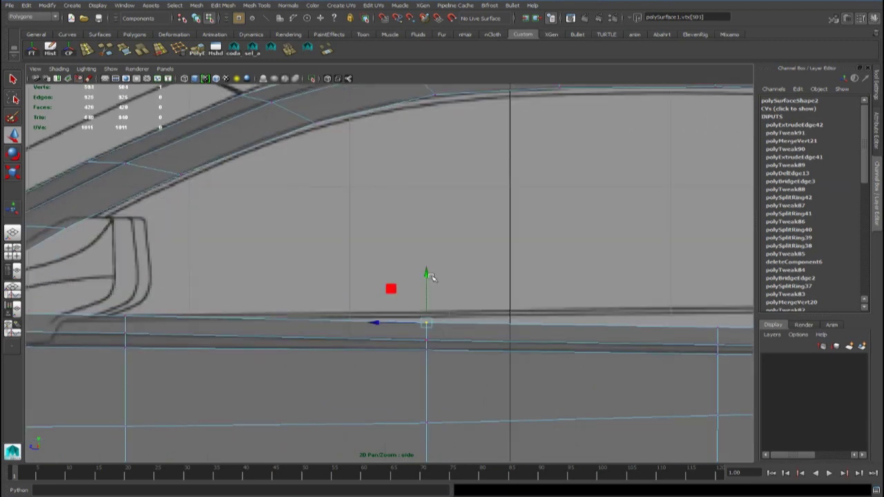
pyautogui.moveTo(427, 275); pyautogui.dragTo(427, 271)
pyautogui.keyDown('alt'); pyautogui.moveTo(240, 264); pyautogui.dragTo(517, 243, button='middle'); pyautogui.keyUp('alt')
pyautogui.scroll(3, 384, 274)
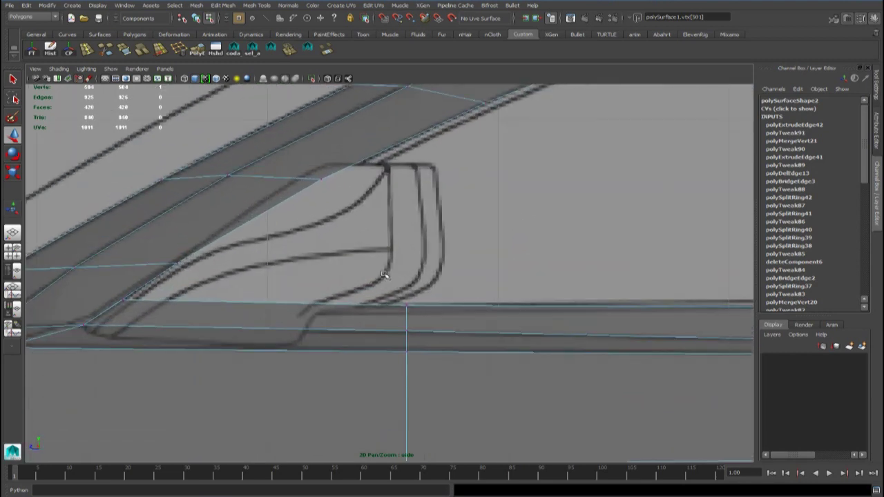
pyautogui.moveTo(427, 322); pyautogui.dragTo(397, 297)
pyautogui.moveTo(406, 260); pyautogui.dragTo(405, 266)
# Step: Move the strip's front corner vertex down and forward to fit the window corner at the pillar base
pyautogui.keyDown('alt'); pyautogui.moveTo(404, 263); pyautogui.dragTo(529, 263, button='middle'); pyautogui.keyUp('alt')
pyautogui.click(245, 302)
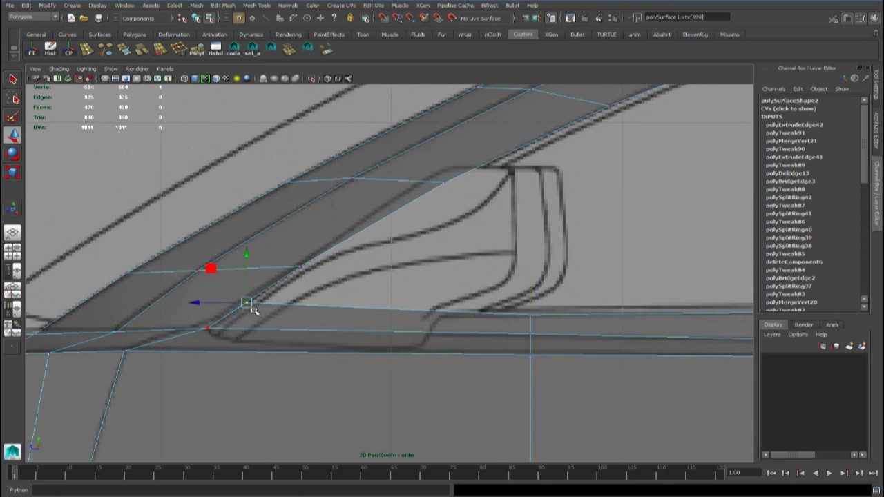
pyautogui.moveTo(245, 302); pyautogui.dragTo(235, 311)
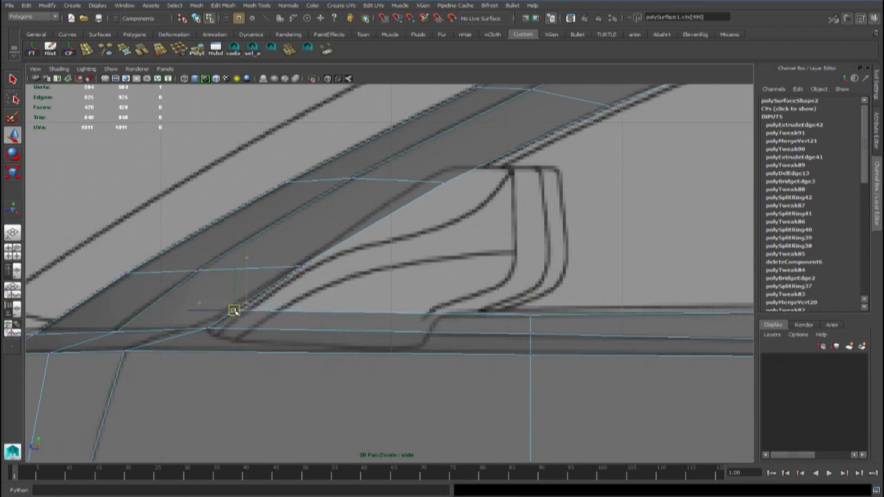
# Step: Raise the strip's vertex above the middle of the door, ahead of the door handle, to the blueprint's lower window line
pyautogui.keyDown('alt'); pyautogui.moveTo(430, 303); pyautogui.dragTo(289, 282, button='middle'); pyautogui.keyUp('alt')
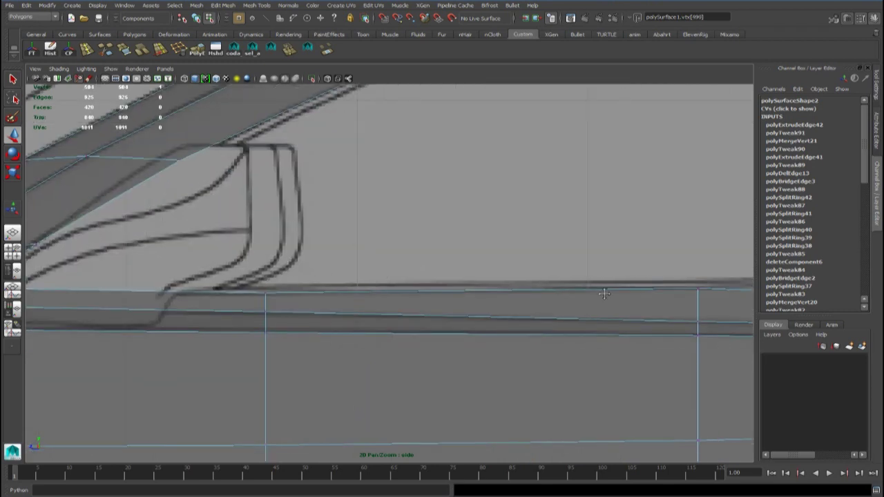
pyautogui.keyDown('alt'); pyautogui.moveTo(605, 293); pyautogui.dragTo(313, 309, button='middle'); pyautogui.keyUp('alt')
pyautogui.keyDown('alt'); pyautogui.moveTo(517, 306); pyautogui.dragTo(199, 274, button='middle'); pyautogui.keyUp('alt')
pyautogui.moveTo(557, 270); pyautogui.dragTo(500, 304)
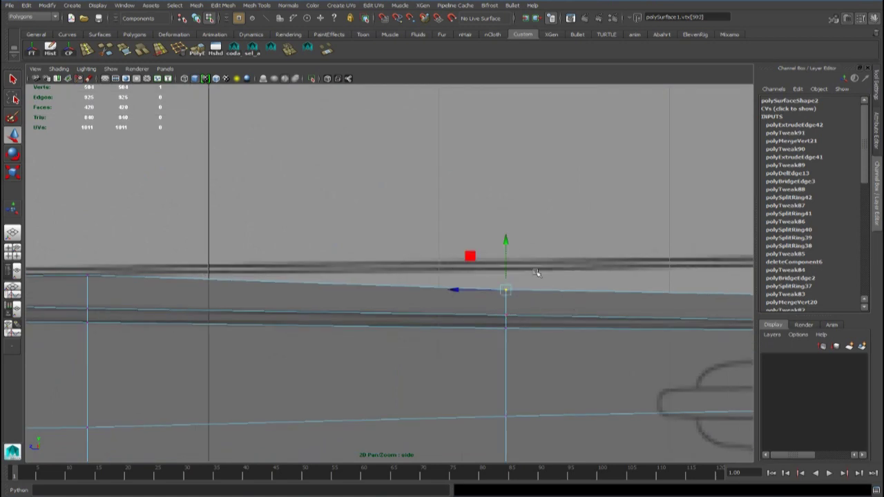
pyautogui.moveTo(508, 243); pyautogui.dragTo(509, 223)
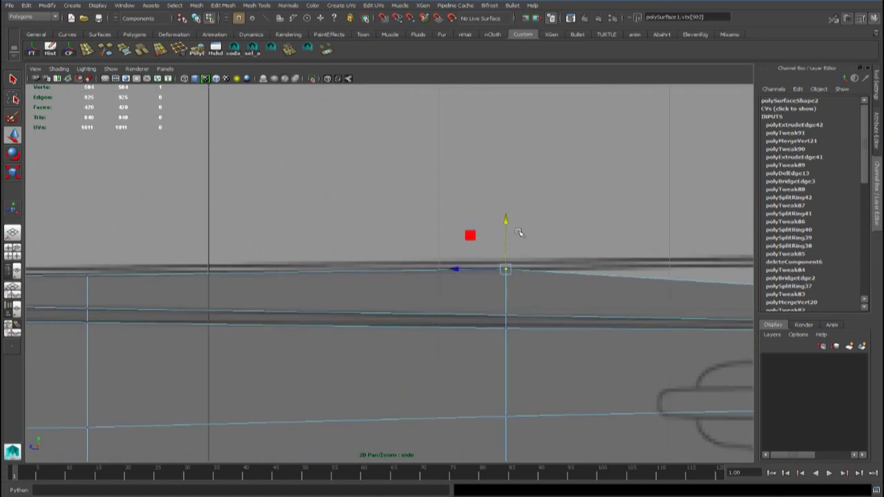
# Step: Align the strip's vertices at the door's rear end and below the rear side window with the blueprint's window line
pyautogui.keyDown('alt'); pyautogui.moveTo(519, 229); pyautogui.dragTo(253, 268, button='middle'); pyautogui.keyUp('alt')
pyautogui.keyDown('alt'); pyautogui.moveTo(559, 292); pyautogui.dragTo(395, 305, button='middle'); pyautogui.keyUp('alt')
pyautogui.moveTo(485, 329); pyautogui.dragTo(493, 300)
pyautogui.keyDown('alt'); pyautogui.moveTo(560, 277); pyautogui.dragTo(363, 302, button='middle'); pyautogui.keyUp('alt')
pyautogui.keyDown('alt'); pyautogui.moveTo(643, 298); pyautogui.dragTo(573, 320, button='middle'); pyautogui.keyUp('alt')
pyautogui.moveTo(536, 306)
pyautogui.mouseDown()
pyautogui.moveTo(551, 323)
pyautogui.moveTo(530, 293)
pyautogui.mouseUp()
# Step: Move the strip's rear end vertex up and forward onto the rear corner of the side window
pyautogui.keyDown('alt'); pyautogui.moveTo(592, 286); pyautogui.dragTo(476, 306, button='middle'); pyautogui.keyUp('alt')
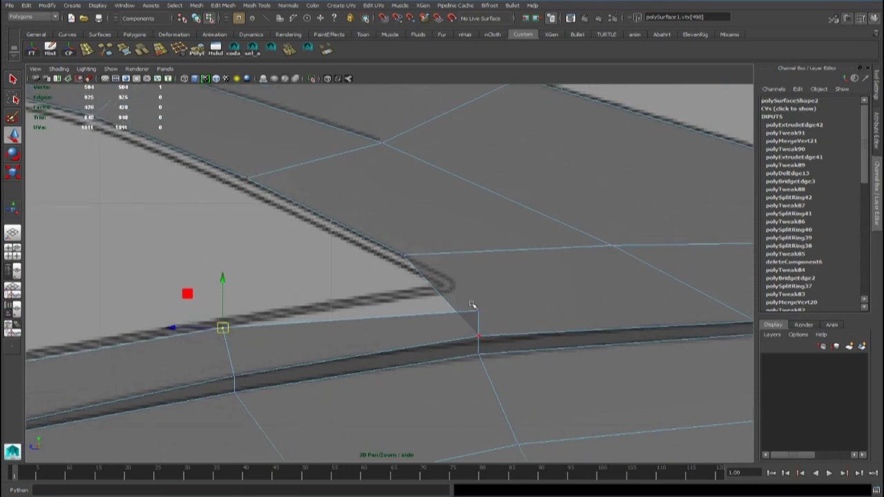
pyautogui.click(478, 312)
pyautogui.moveTo(478, 312); pyautogui.dragTo(438, 288)
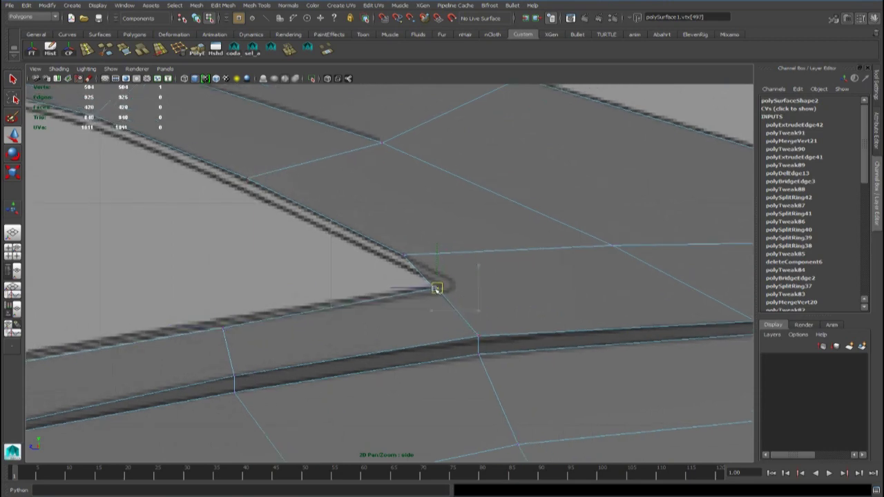
pyautogui.click(397, 253)
pyautogui.scroll(-5, 542, 294)
pyautogui.keyDown('alt'); pyautogui.moveTo(457, 295); pyautogui.dragTo(434, 321, button='middle'); pyautogui.keyUp('alt')
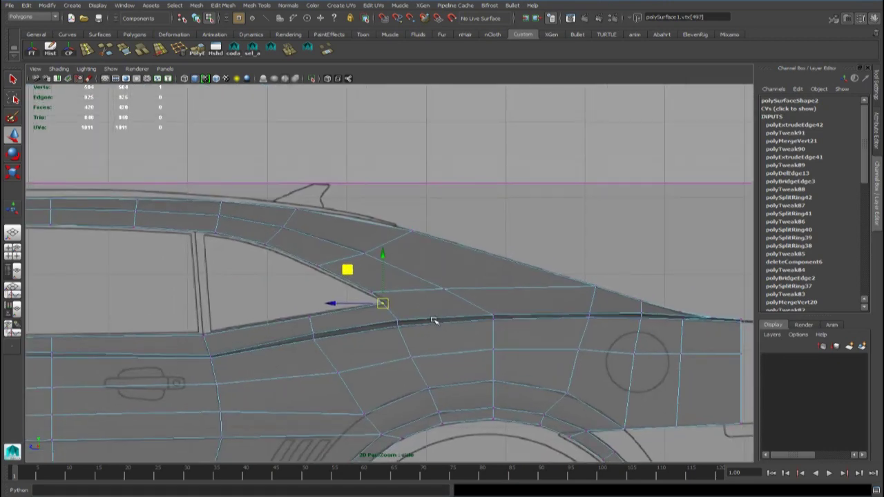
# Step: Select the vertex on the quarter panel's inner diagonal edge line in the top view for sideways adjustment
pyautogui.scroll(2, 635, 302)
pyautogui.scroll(2, 556, 316)
pyautogui.scroll(1, 558, 321)
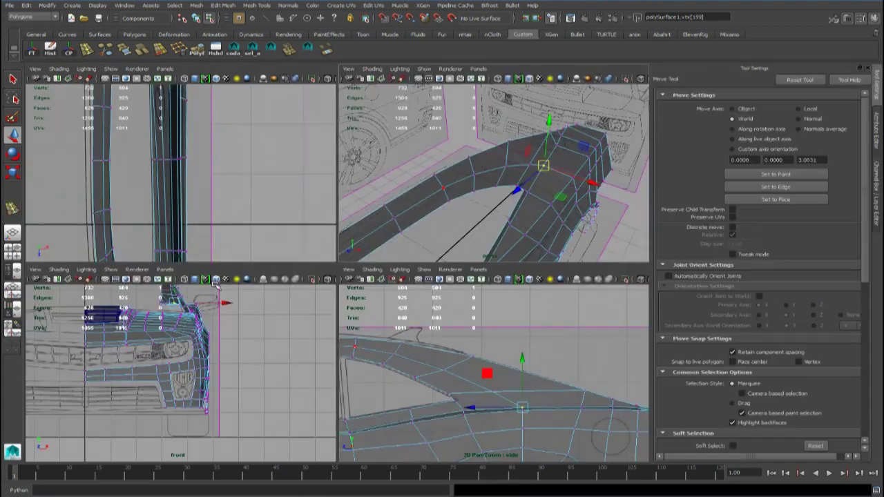
pyautogui.press('space')
pyautogui.scroll(-2, 235, 153)
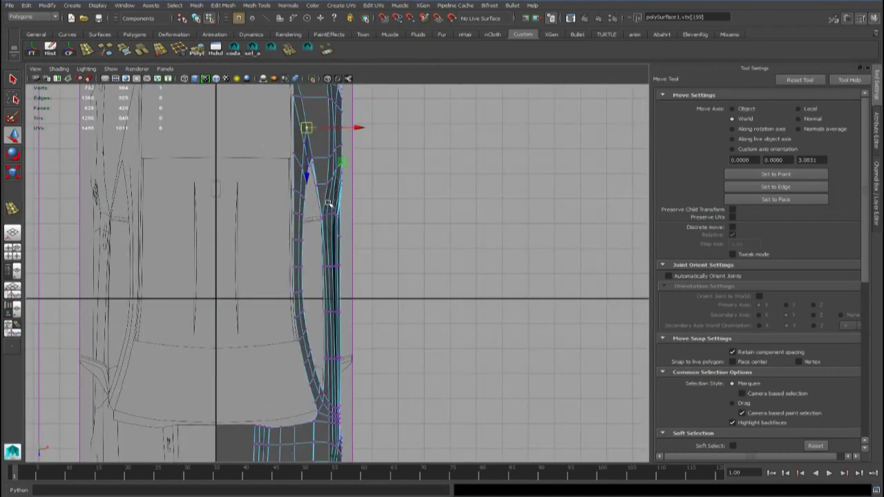
pyautogui.keyDown('alt'); pyautogui.moveTo(328, 204); pyautogui.dragTo(316, 337, button='middle'); pyautogui.keyUp('alt')
pyautogui.scroll(5, 290, 291)
pyautogui.keyDown('alt'); pyautogui.moveTo(208, 251); pyautogui.dragTo(311, 384, button='middle'); pyautogui.keyUp('alt')
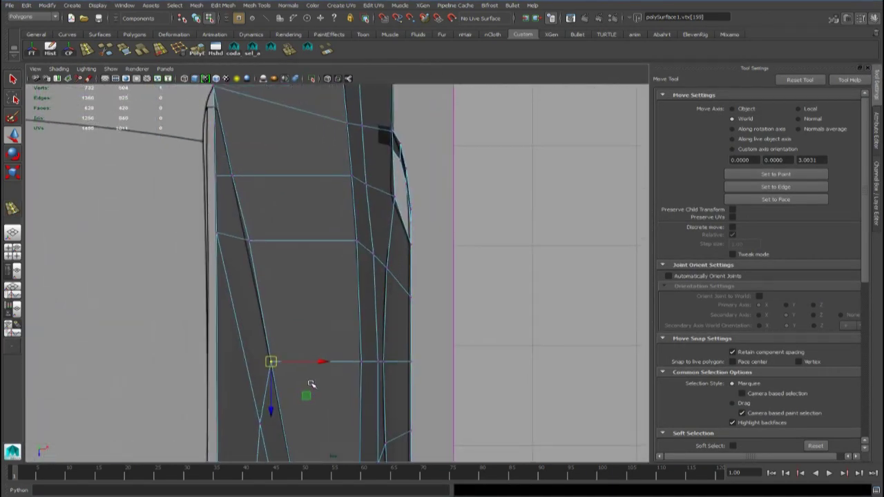
pyautogui.click(248, 241)
pyautogui.click(304, 242)
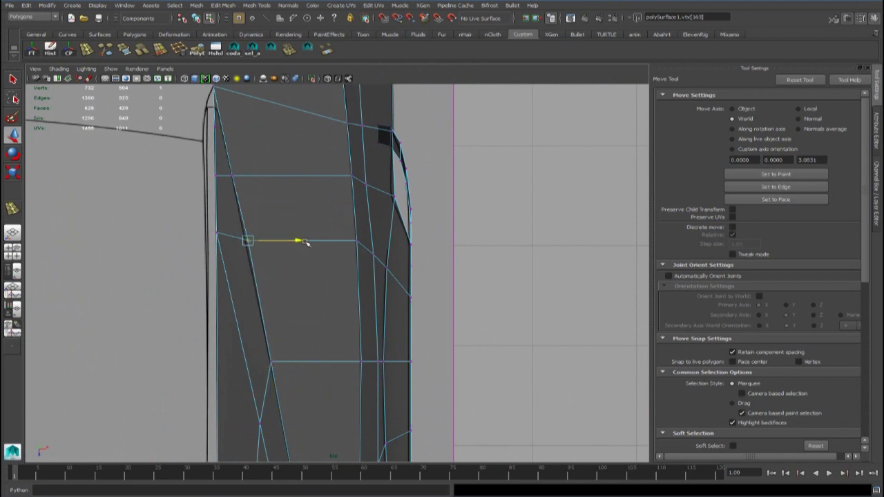
# Step: Adjust the next vertex forward on the quarter panel's inner diagonal edge line sideways in the top view
pyautogui.keyDown('alt'); pyautogui.moveTo(283, 304); pyautogui.dragTo(297, 195, button='middle'); pyautogui.keyUp('alt')
pyautogui.scroll(2, 294, 228)
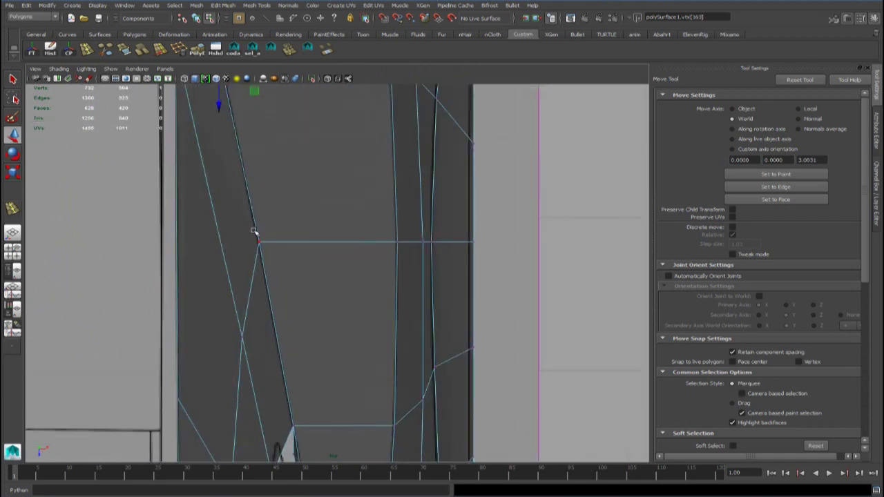
pyautogui.moveTo(254, 230)
pyautogui.mouseDown()
pyautogui.moveTo(272, 262)
pyautogui.moveTo(309, 244)
pyautogui.mouseUp()
pyautogui.click(309, 244)
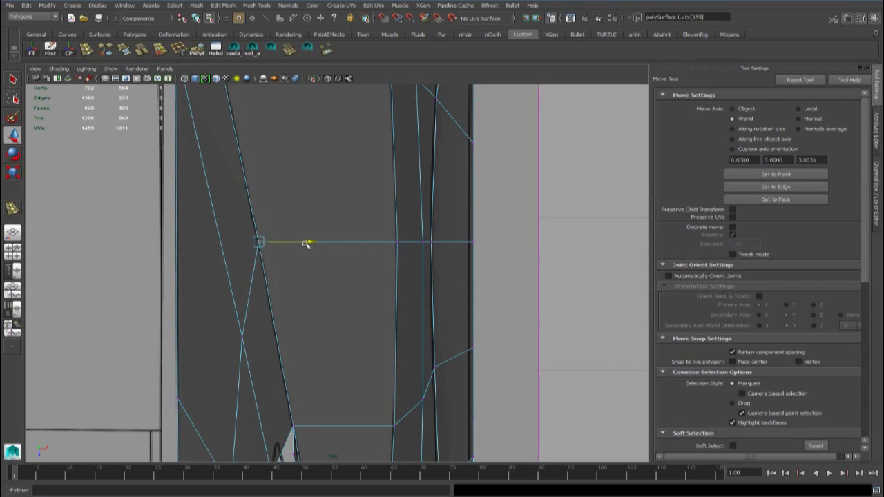
pyautogui.moveTo(307, 251)
pyautogui.keyDown('alt'); pyautogui.mouseDown(button='middle')
pyautogui.moveTo(357, 409)
pyautogui.moveTo(367, 398)
pyautogui.moveTo(320, 270)
pyautogui.moveTo(320, 282)
pyautogui.mouseUp(button='middle'); pyautogui.keyUp('alt')
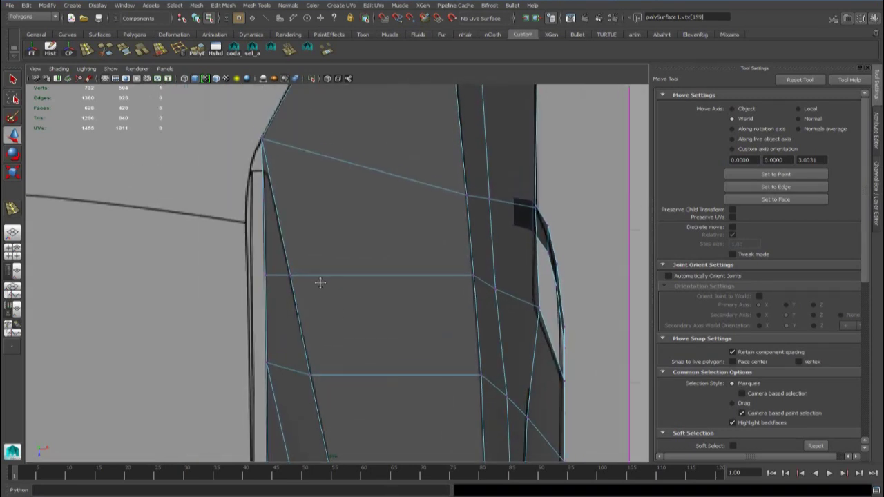
# Step: Delete the extra vertex on the roof pillar's sloping lower end, just ahead of where it meets the rear deck
pyautogui.moveTo(281, 209); pyautogui.dragTo(281, 209)
pyautogui.press('space')
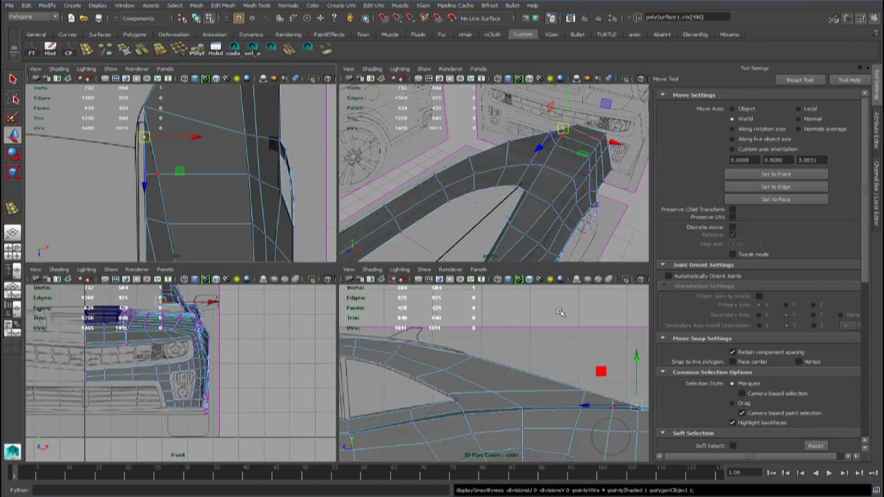
pyautogui.press('space')
pyautogui.keyDown('alt'); pyautogui.moveTo(553, 317); pyautogui.dragTo(319, 259, button='middle'); pyautogui.keyUp('alt')
pyautogui.scroll(2, 319, 259)
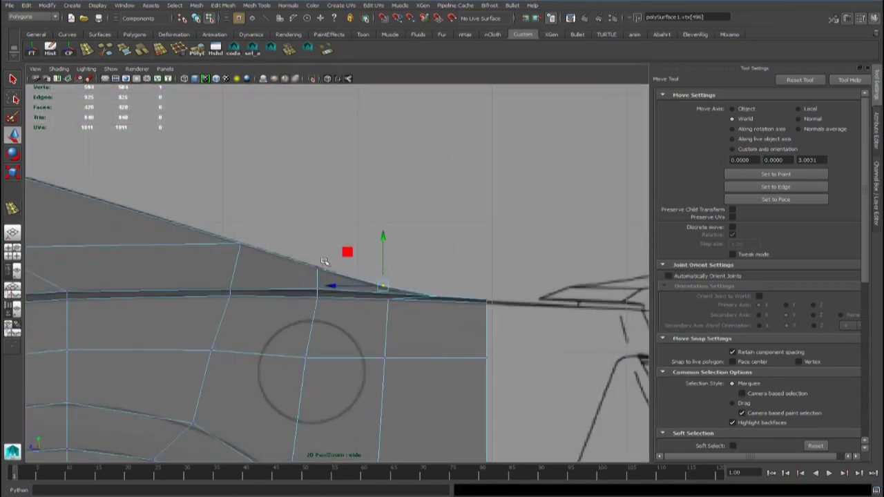
pyautogui.press('Delete')
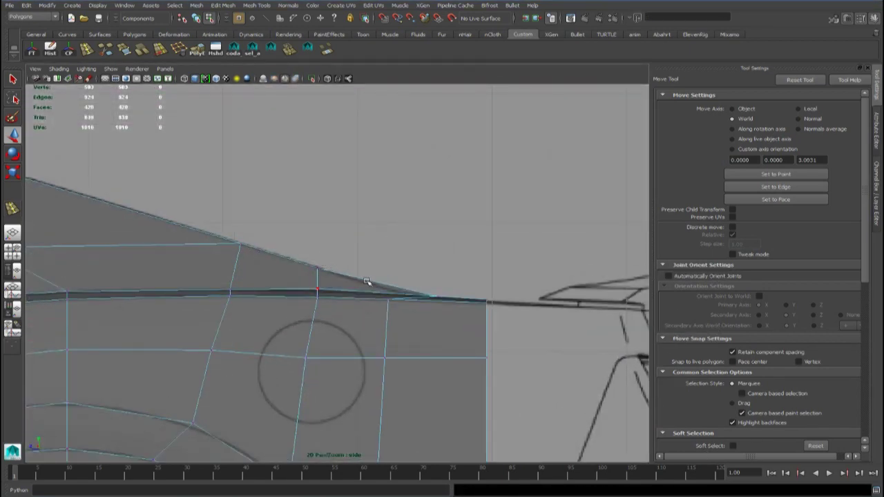
# Step: Adjust the height of the vertex at the roof pillar's rear tip to the blueprint's deck line in the side view
pyautogui.keyDown('alt'); pyautogui.moveTo(367, 282); pyautogui.dragTo(498, 298, button='middle'); pyautogui.keyUp('alt')
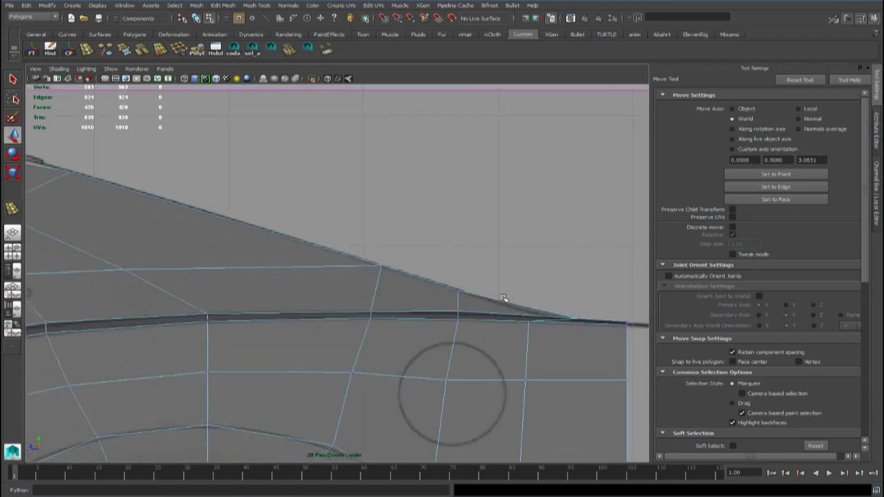
pyautogui.keyDown('alt'); pyautogui.moveTo(550, 310); pyautogui.dragTo(323, 288, button='middle'); pyautogui.keyUp('alt')
pyautogui.scroll(3, 343, 300)
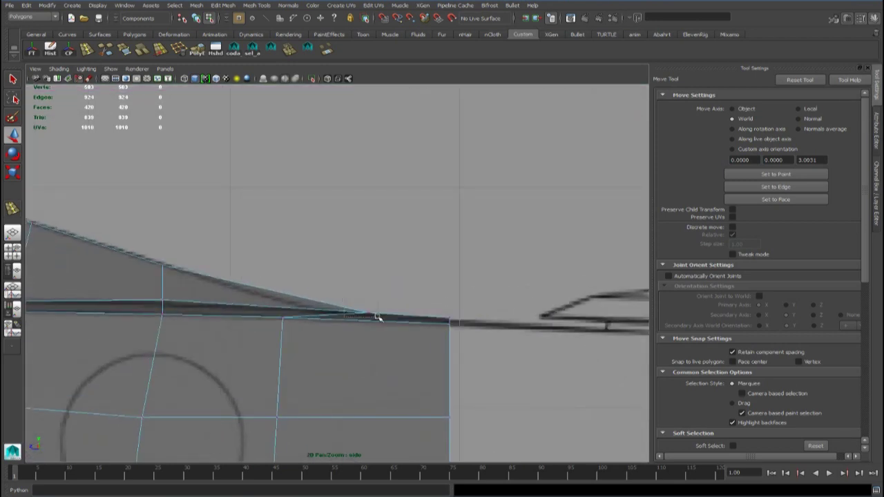
pyautogui.click(366, 315)
pyautogui.scroll(-4, 342, 290)
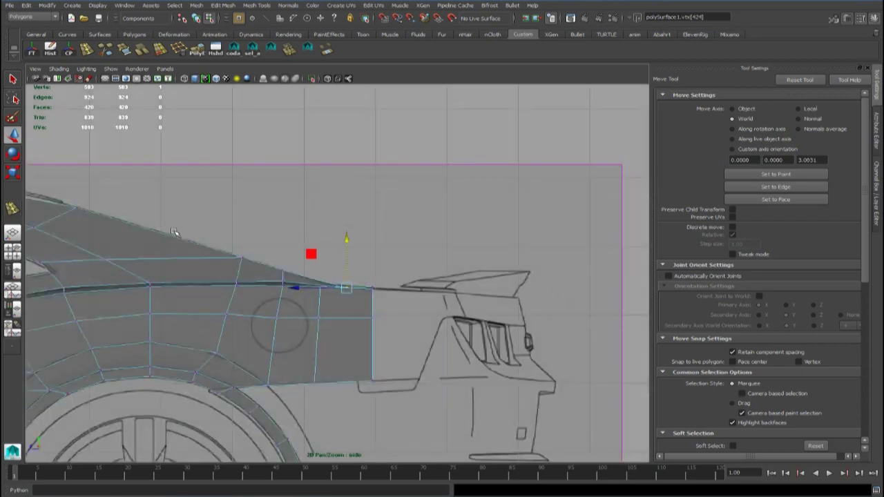
# Step: Move the vertex at the rear side window's rear corner slightly inward to the blueprint's window outline in the top view
pyautogui.scroll(-3, 175, 233)
pyautogui.keyDown('alt'); pyautogui.moveTo(175, 232); pyautogui.dragTo(340, 268, button='middle'); pyautogui.keyUp('alt')
pyautogui.scroll(2, 336, 326)
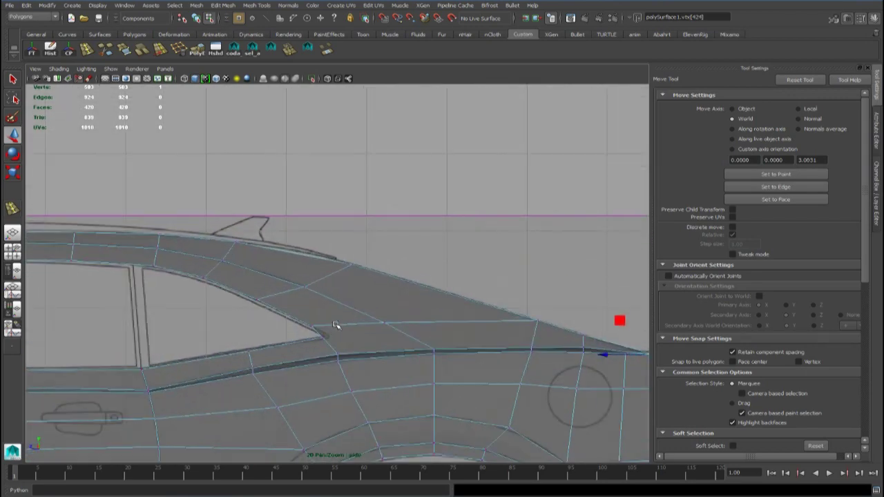
pyautogui.keyDown('alt'); pyautogui.moveTo(336, 325); pyautogui.dragTo(326, 284, button='middle'); pyautogui.keyUp('alt')
pyautogui.click(315, 299)
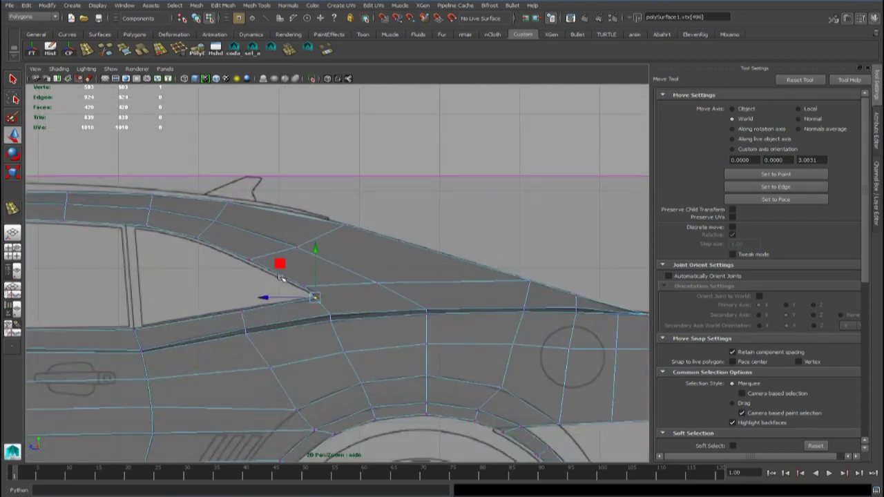
pyautogui.press('space')
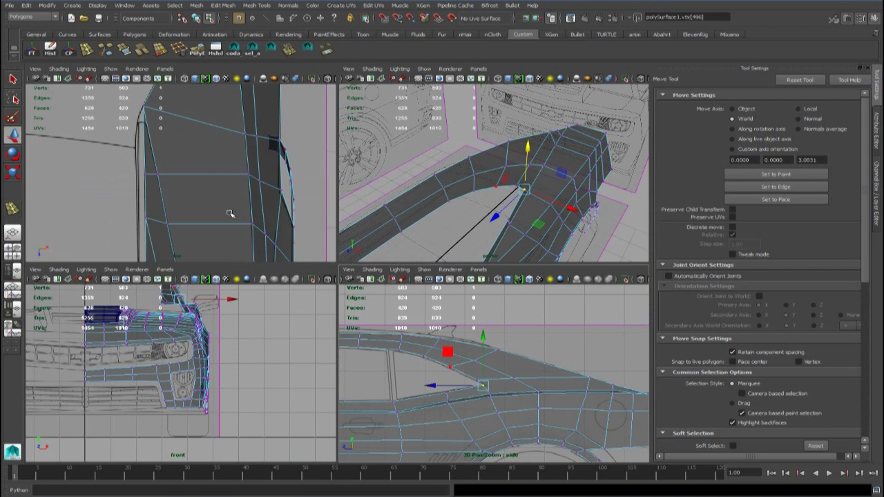
pyautogui.press('space')
pyautogui.scroll(-5, 293, 230)
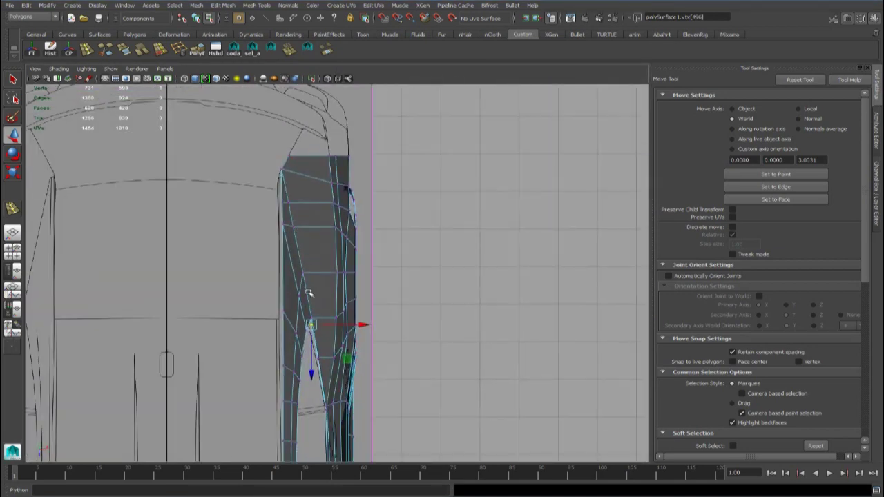
pyautogui.scroll(3, 309, 293)
pyautogui.keyDown('alt'); pyautogui.moveTo(300, 343); pyautogui.dragTo(281, 264, button='middle'); pyautogui.keyUp('alt')
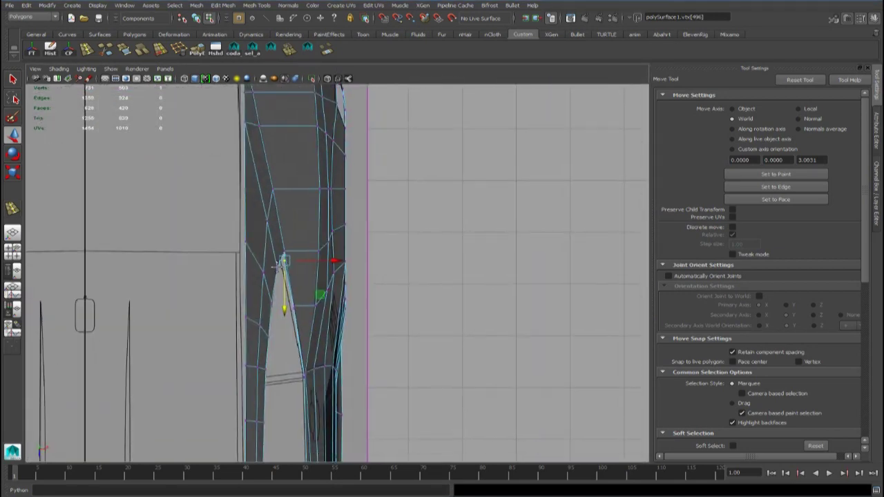
pyautogui.scroll(4, 281, 264)
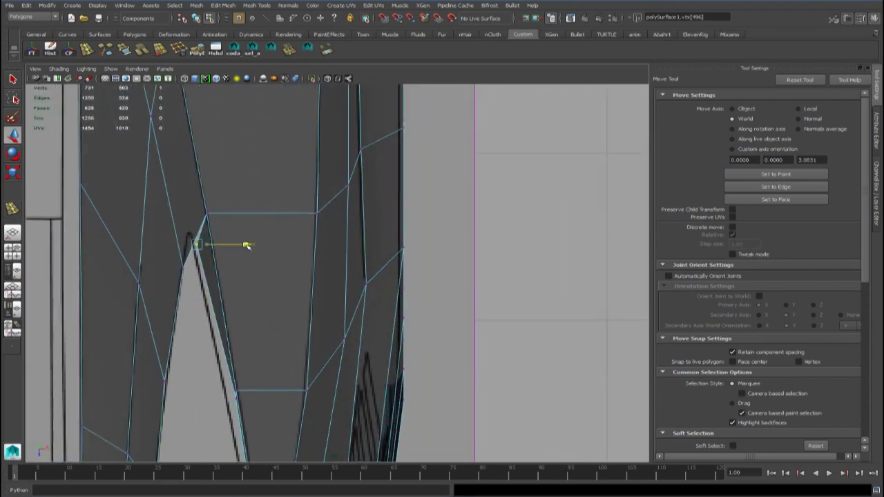
pyautogui.moveTo(247, 245); pyautogui.dragTo(243, 245)
# Step: Move the sill vertex just ahead of the window's rear corner inward onto the blueprint's window line
pyautogui.keyDown('alt'); pyautogui.moveTo(222, 368); pyautogui.dragTo(194, 259, button='middle'); pyautogui.keyUp('alt')
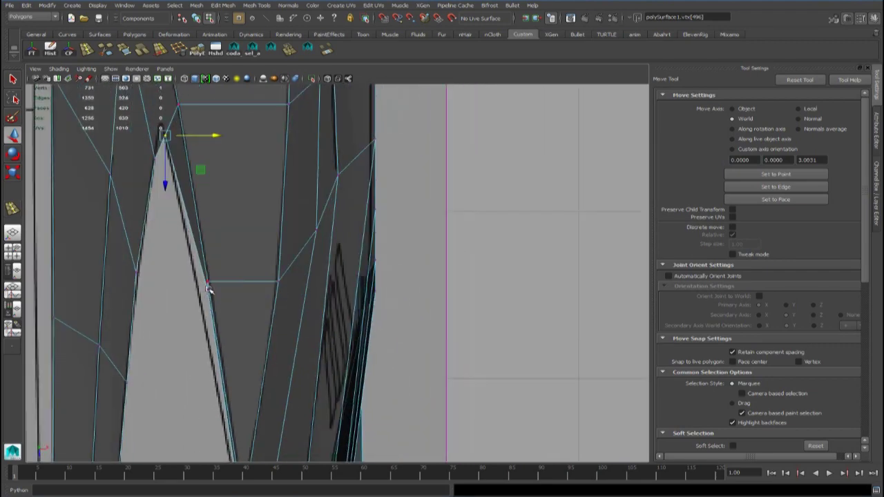
pyautogui.click(208, 285)
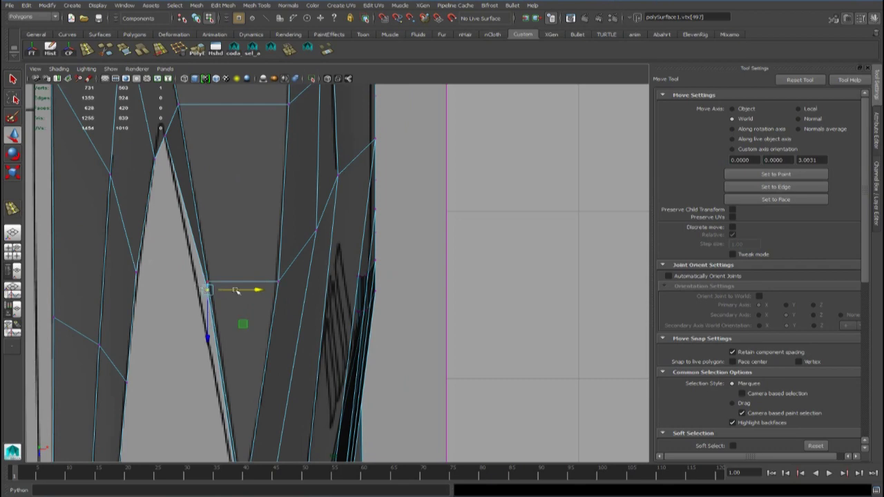
pyautogui.moveTo(258, 290); pyautogui.dragTo(249, 291)
# Step: Shift the sill vertex at the door's rear end slightly inward to the blueprint's window line, undoing a first free move
pyautogui.keyDown('alt'); pyautogui.moveTo(217, 356); pyautogui.dragTo(213, 153, button='middle'); pyautogui.keyUp('alt')
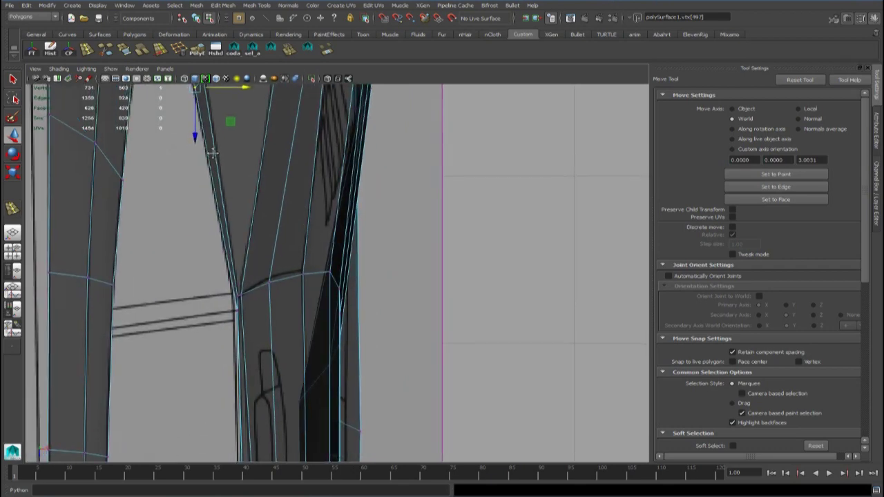
pyautogui.scroll(3, 225, 282)
pyautogui.keyDown('alt'); pyautogui.moveTo(205, 302); pyautogui.dragTo(303, 279, button='middle'); pyautogui.keyUp('alt')
pyautogui.scroll(-7, 281, 299)
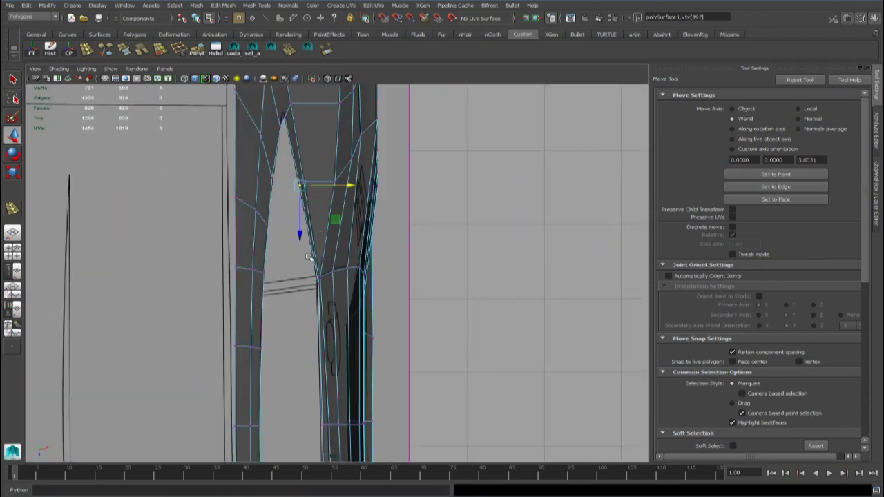
pyautogui.scroll(5, 308, 257)
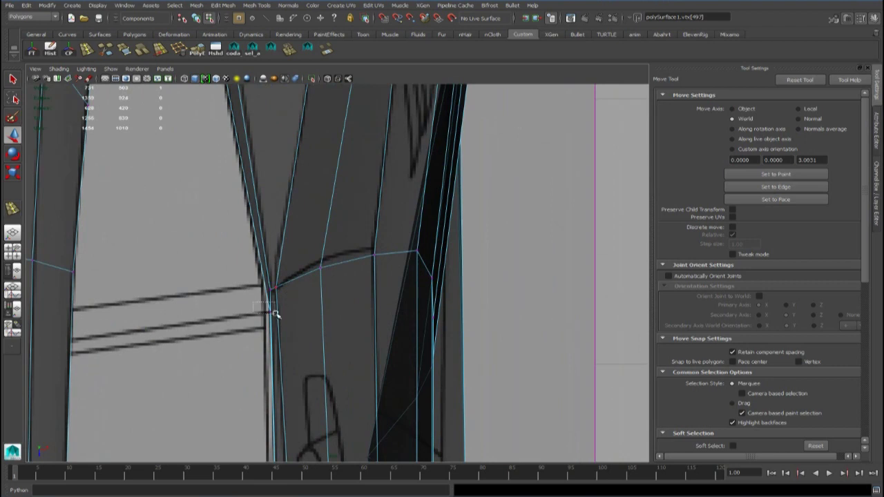
pyautogui.click(271, 310)
pyautogui.moveTo(272, 310); pyautogui.dragTo(266, 295)
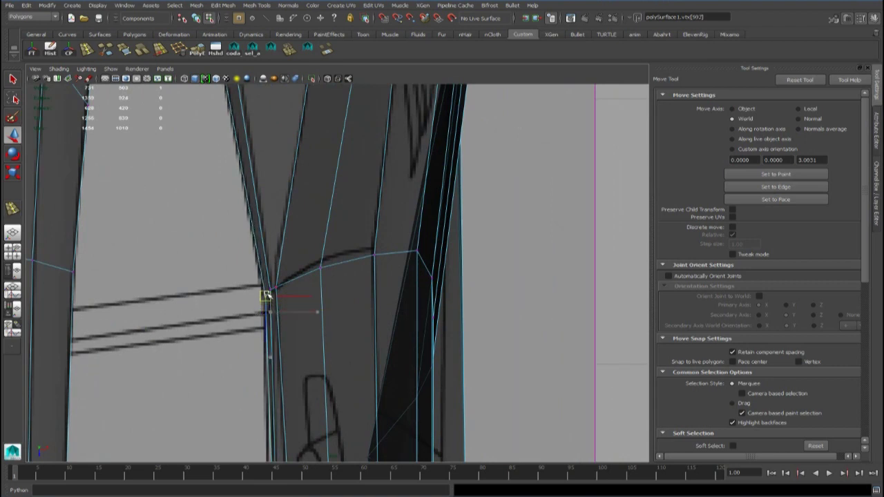
pyautogui.hotkey('ctrl', 'z')
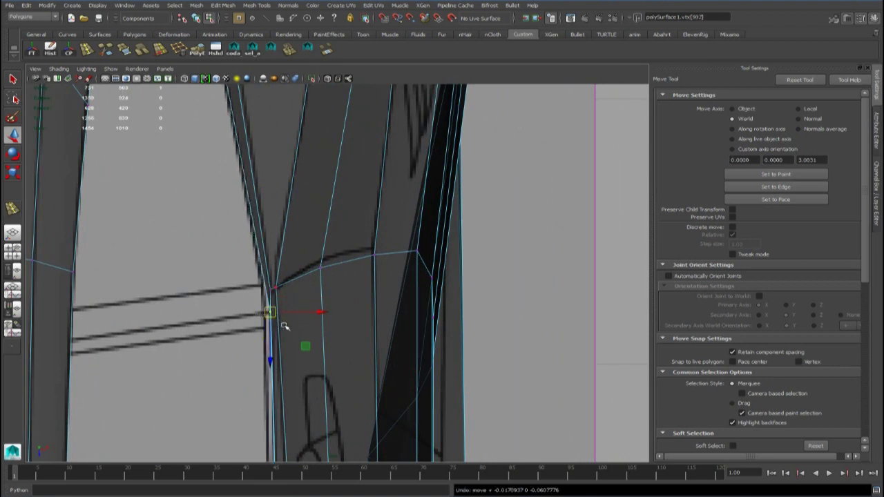
pyautogui.moveTo(322, 313); pyautogui.dragTo(318, 312)
# Step: Move the sill vertex ahead of the door handle inward onto the blueprint's window line in the top view
pyautogui.keyDown('alt'); pyautogui.moveTo(287, 327); pyautogui.dragTo(319, 109, button='middle'); pyautogui.keyUp('alt')
pyautogui.keyDown('alt'); pyautogui.moveTo(320, 109); pyautogui.dragTo(305, 163, button='right'); pyautogui.keyUp('alt')
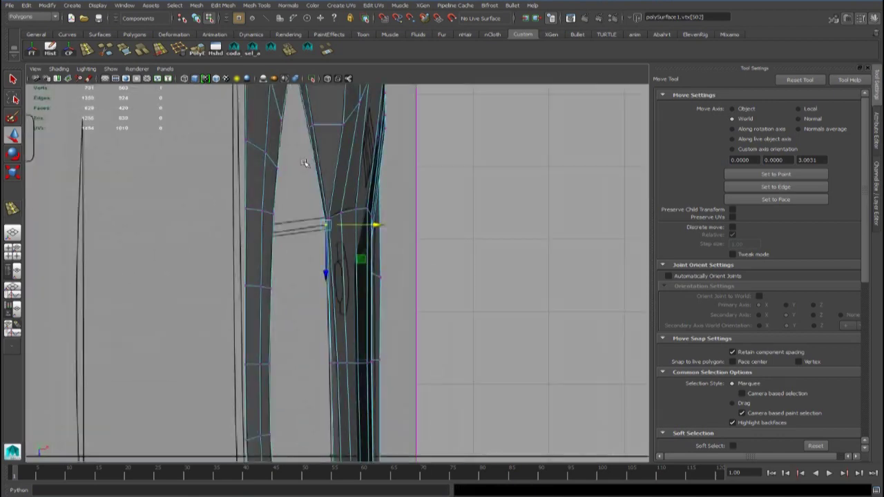
pyautogui.scroll(5, 294, 266)
pyautogui.keyDown('alt'); pyautogui.moveTo(320, 345); pyautogui.dragTo(329, 168, button='middle'); pyautogui.keyUp('alt')
pyautogui.scroll(6, 325, 295)
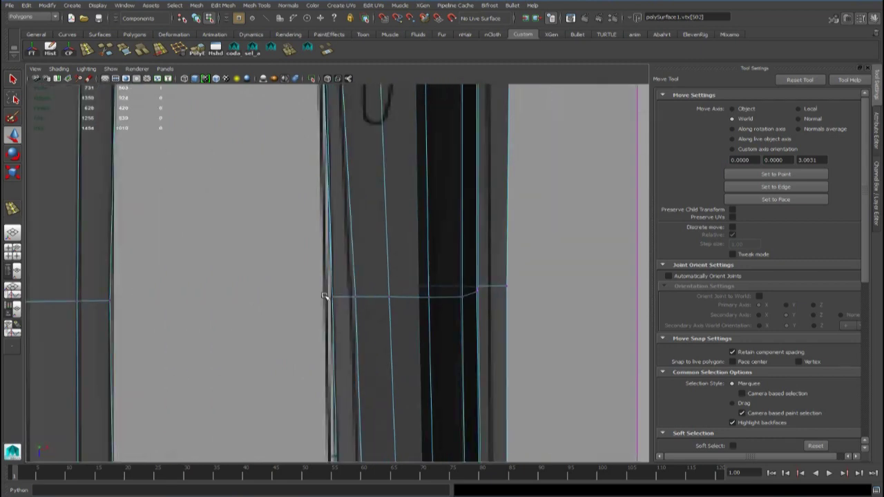
pyautogui.press('space')
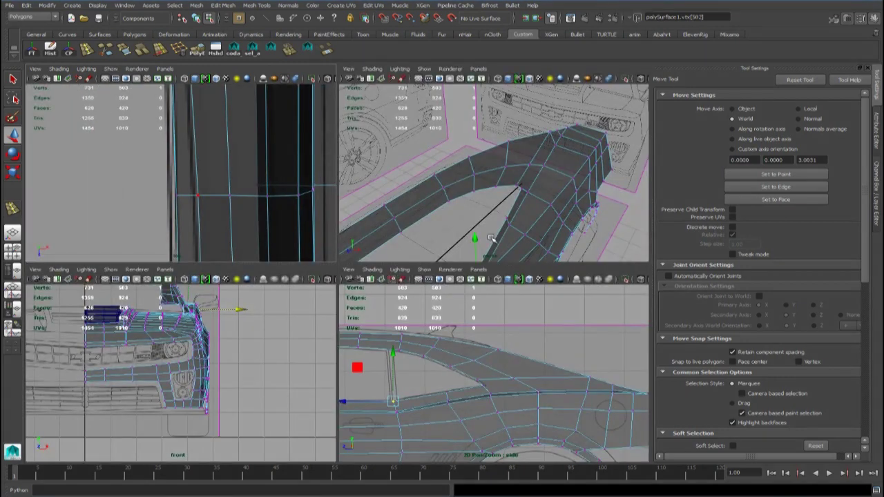
pyautogui.press('space')
pyautogui.scroll(3, 463, 195)
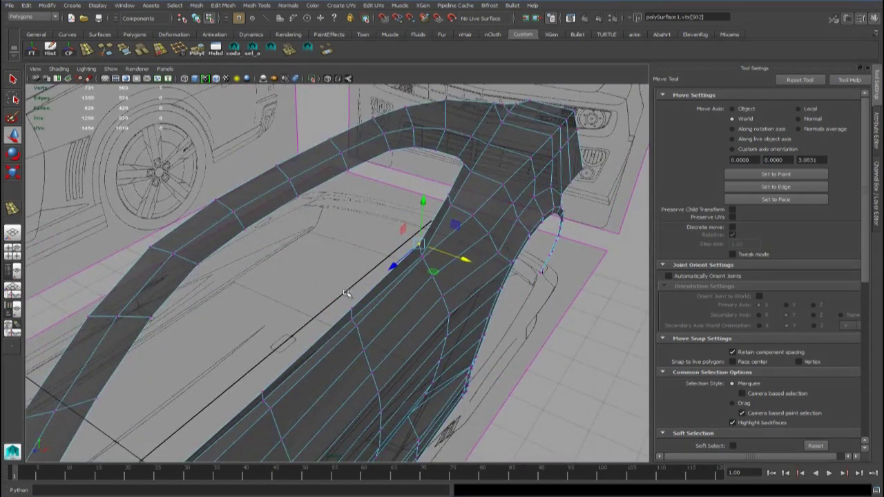
pyautogui.click(357, 311)
pyautogui.press('space')
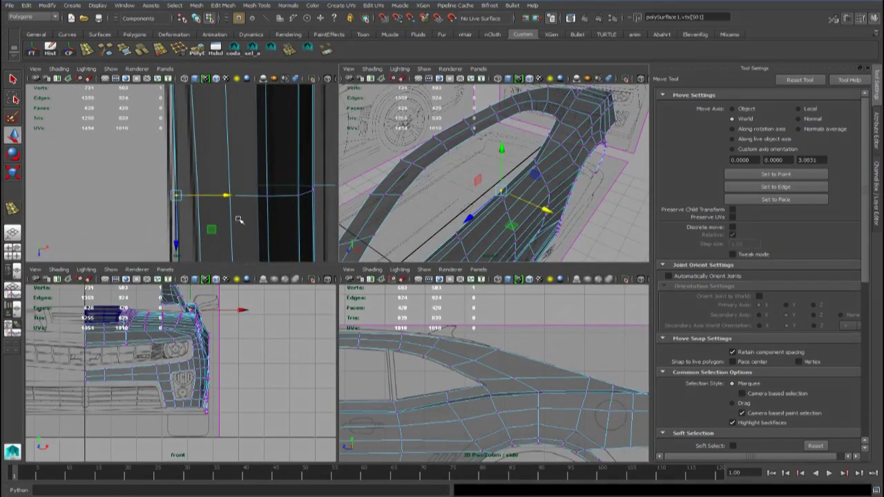
pyautogui.moveTo(227, 194); pyautogui.dragTo(225, 193)
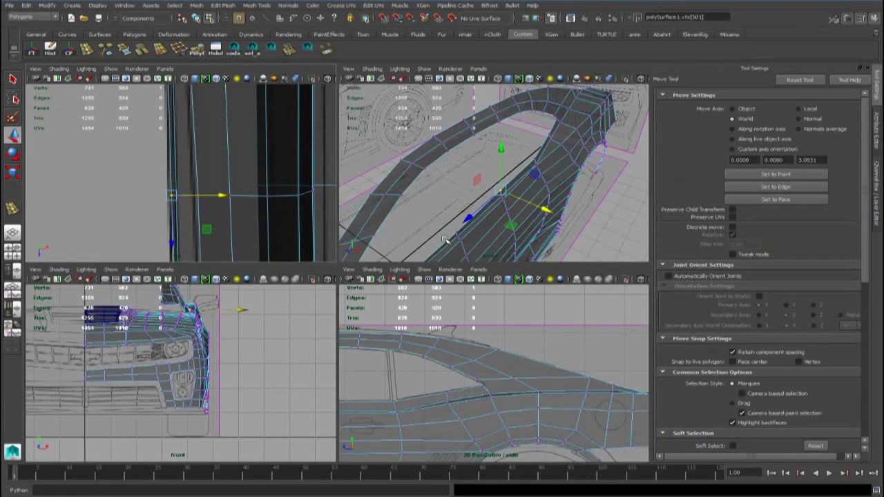
# Step: Move the following sill vertex, further forward along the door, inward onto the blueprint's window line
pyautogui.press('space')
pyautogui.moveTo(458, 234); pyautogui.dragTo(459, 235)
pyautogui.press('f')
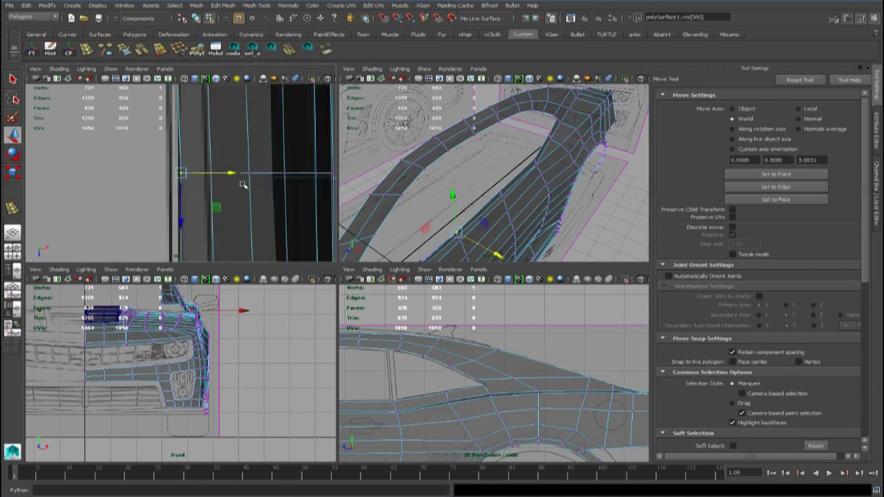
pyautogui.moveTo(235, 173); pyautogui.dragTo(225, 172)
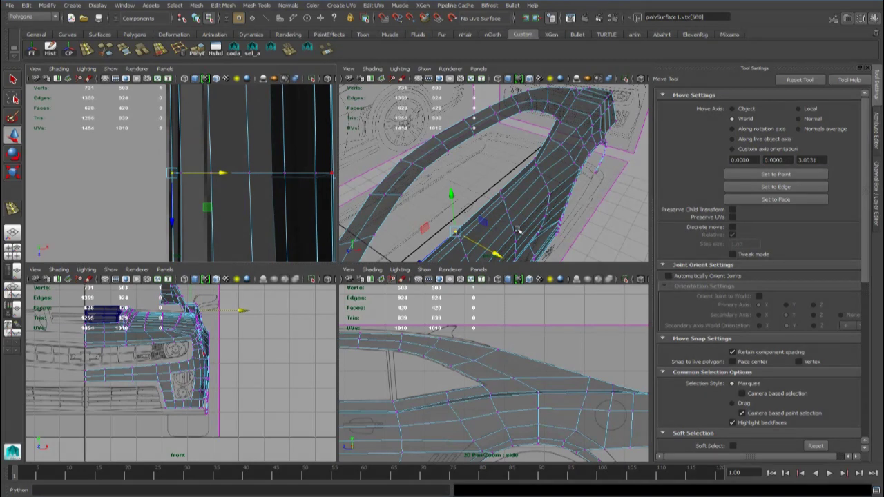
# Step: Shift the sill vertex nearest the side mirror inward to the blueprint's window line in the top view
pyautogui.keyDown('alt'); pyautogui.moveTo(497, 223); pyautogui.dragTo(484, 161); pyautogui.keyUp('alt')
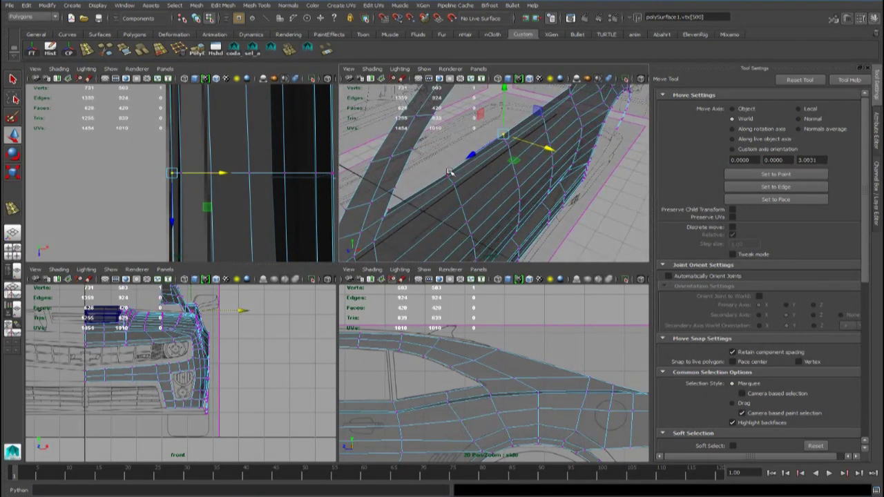
pyautogui.press('space')
pyautogui.press('f')
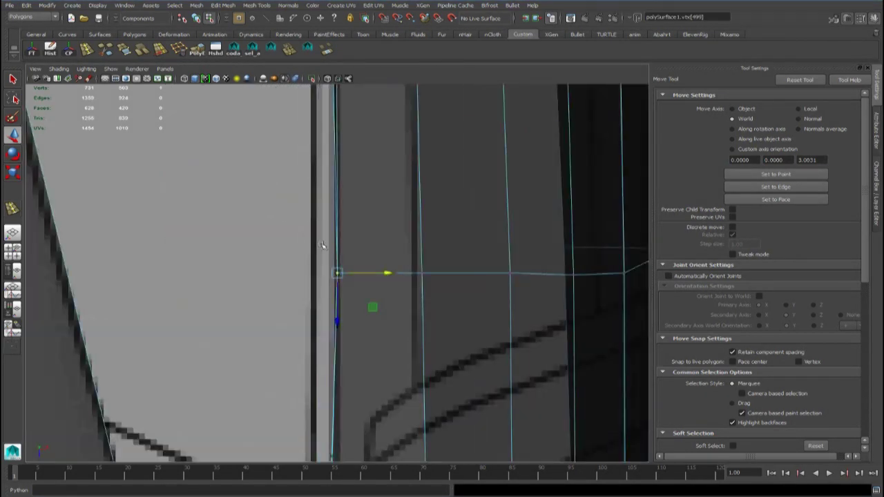
pyautogui.scroll(-5, 359, 277)
pyautogui.scroll(3, 368, 279)
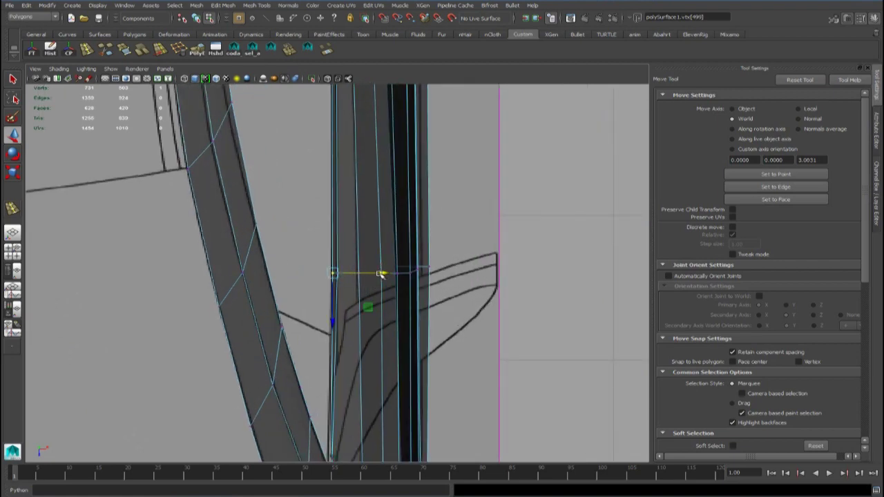
# Step: Move the vertex at the side window's front lower corner slightly inward in the top view
pyautogui.press('space')
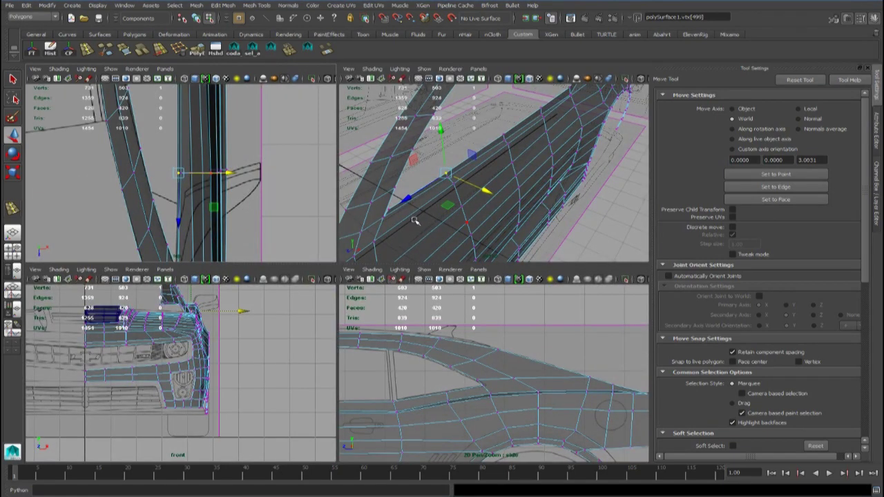
pyautogui.click(467, 223)
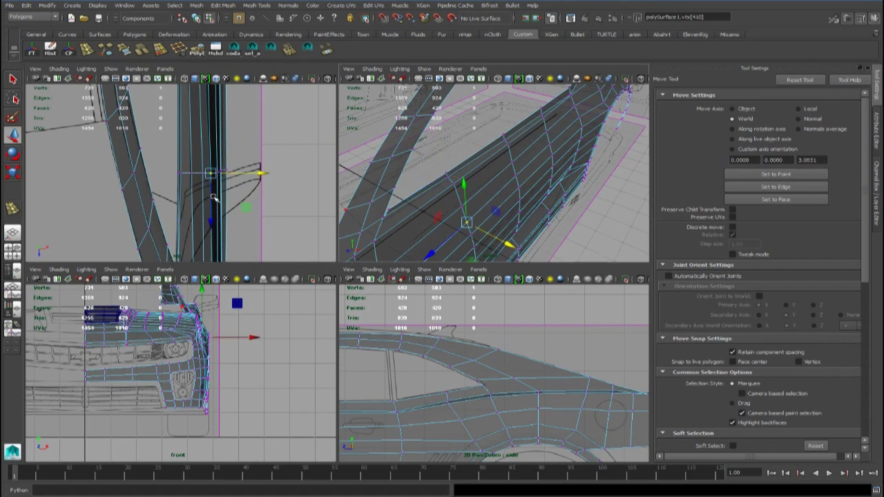
pyautogui.press('f')
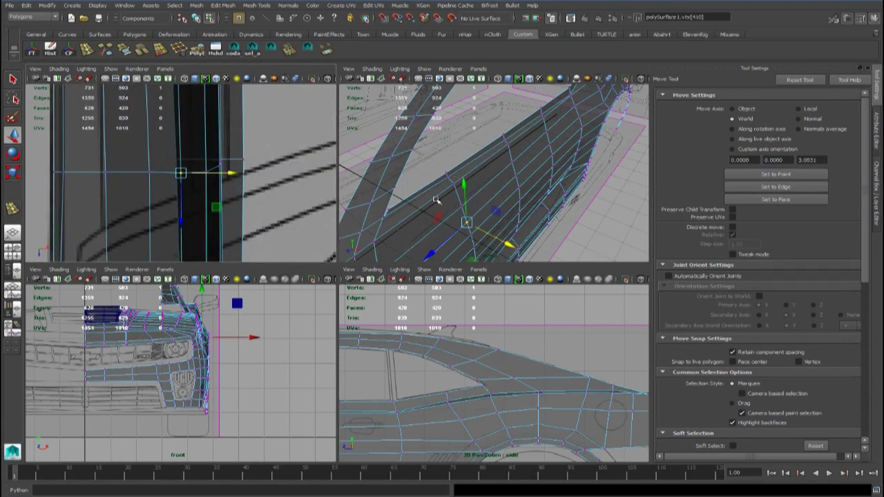
pyautogui.click(390, 211)
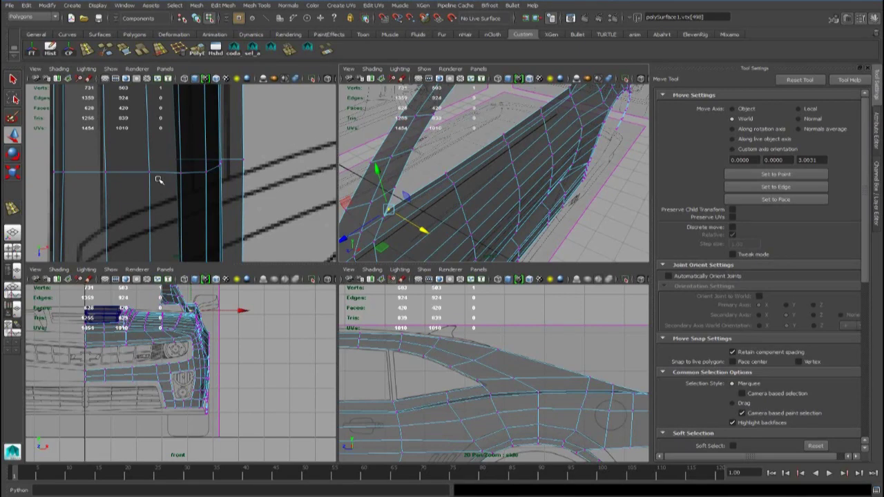
pyautogui.press('f')
pyautogui.moveTo(233, 176); pyautogui.dragTo(219, 174)
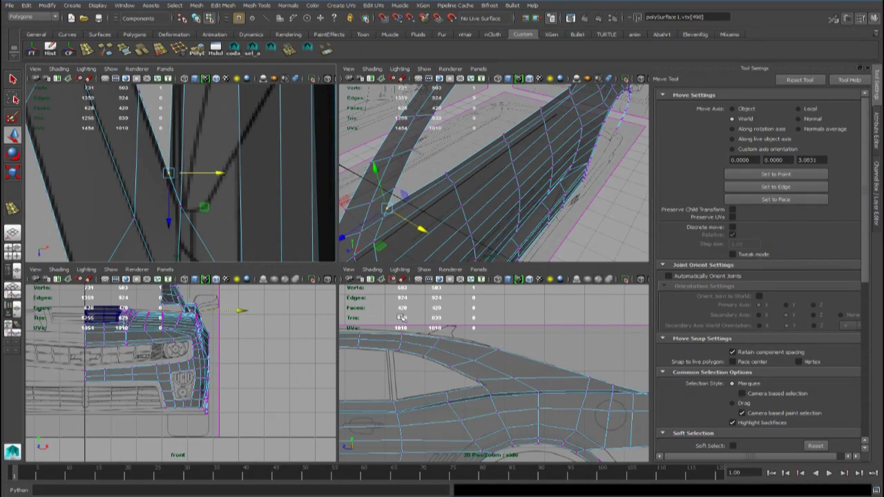
# Step: In the side view, lower the window's front corner vertex and shift it forward toward the blueprint's window corner
pyautogui.press('space')
pyautogui.keyDown('alt'); pyautogui.moveTo(227, 308); pyautogui.dragTo(519, 294, button='middle'); pyautogui.keyUp('alt')
pyautogui.keyDown('alt'); pyautogui.moveTo(138, 298); pyautogui.dragTo(435, 276, button='middle'); pyautogui.keyUp('alt')
pyautogui.keyDown('alt'); pyautogui.moveTo(134, 306); pyautogui.dragTo(201, 302, button='right'); pyautogui.keyUp('alt')
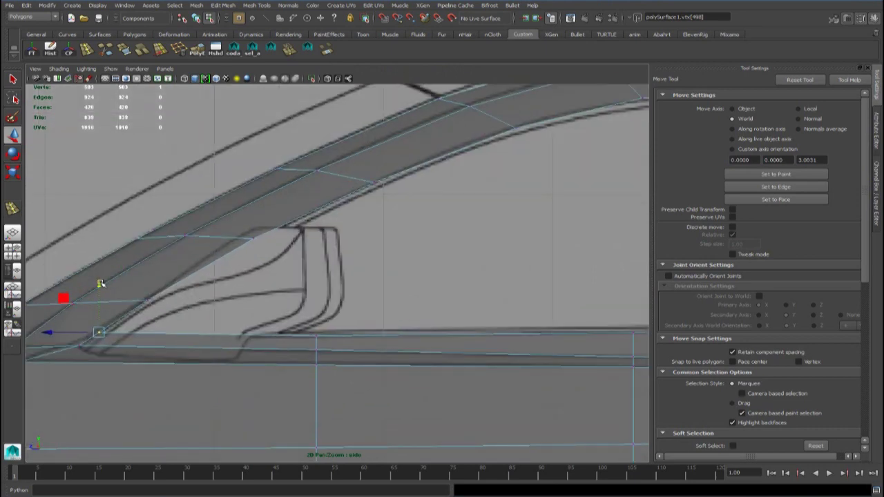
pyautogui.moveTo(100, 284); pyautogui.dragTo(99, 290)
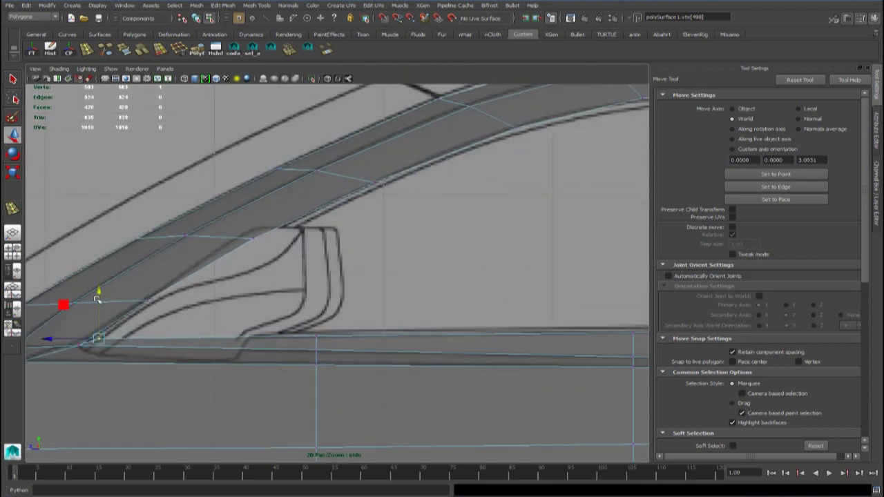
pyautogui.moveTo(55, 339); pyautogui.dragTo(47, 338)
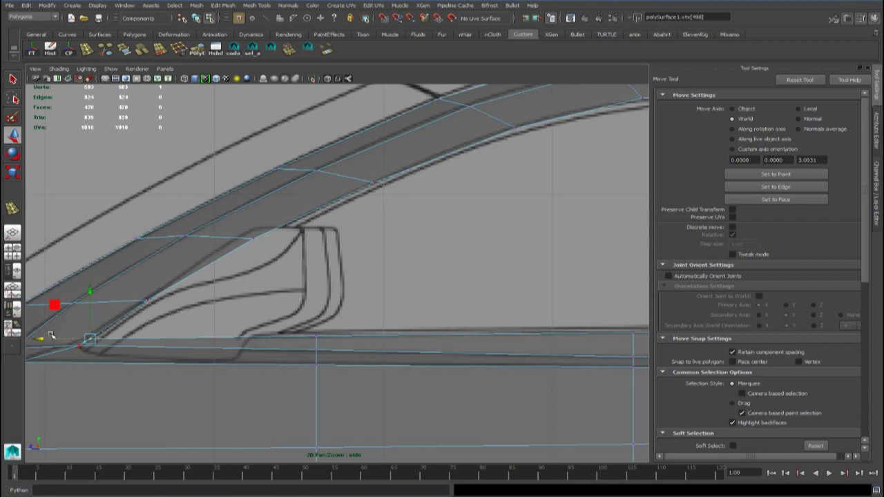
# Step: Nudge the window's front corner vertex slightly outward in the top view
pyautogui.press('space')
pyautogui.click(276, 309)
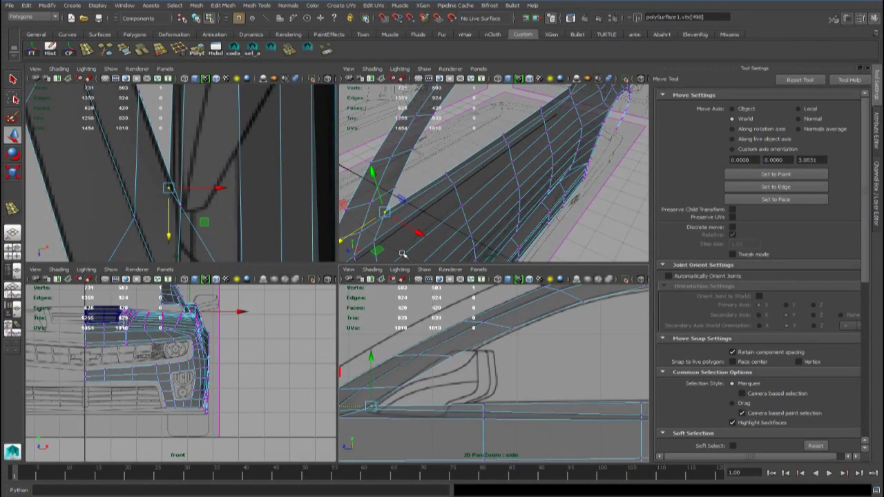
pyautogui.moveTo(215, 188); pyautogui.dragTo(219, 188)
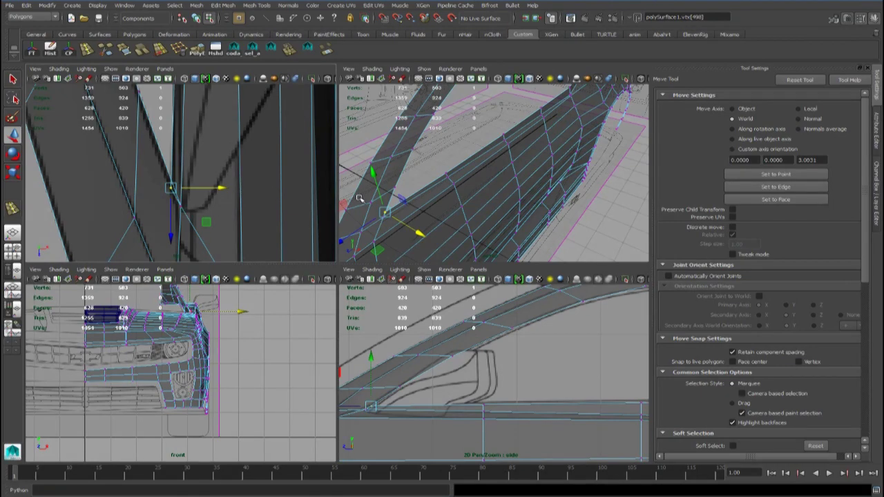
# Step: Examine the door sill, roof pillar and rear quarter from several angles in the perspective view
pyautogui.press('space')
pyautogui.scroll(-3, 398, 198)
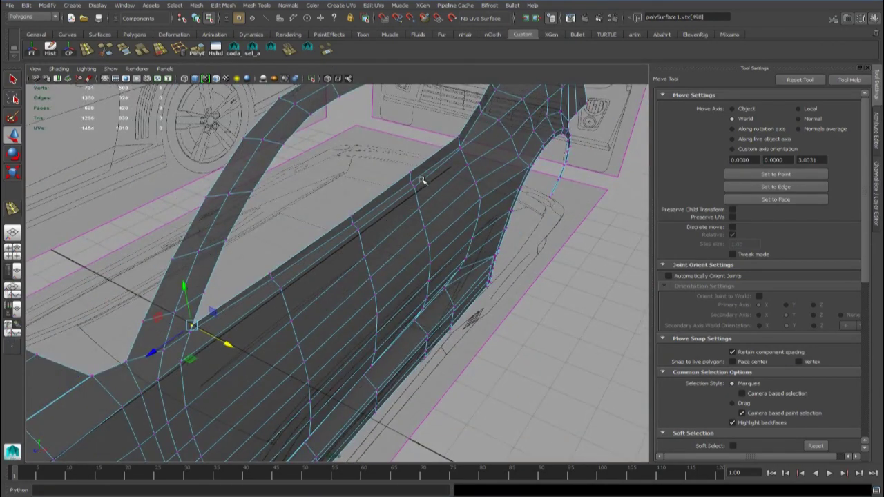
pyautogui.keyDown('alt'); pyautogui.moveTo(421, 182); pyautogui.dragTo(347, 316, button='middle'); pyautogui.keyUp('alt')
pyautogui.scroll(4, 384, 294)
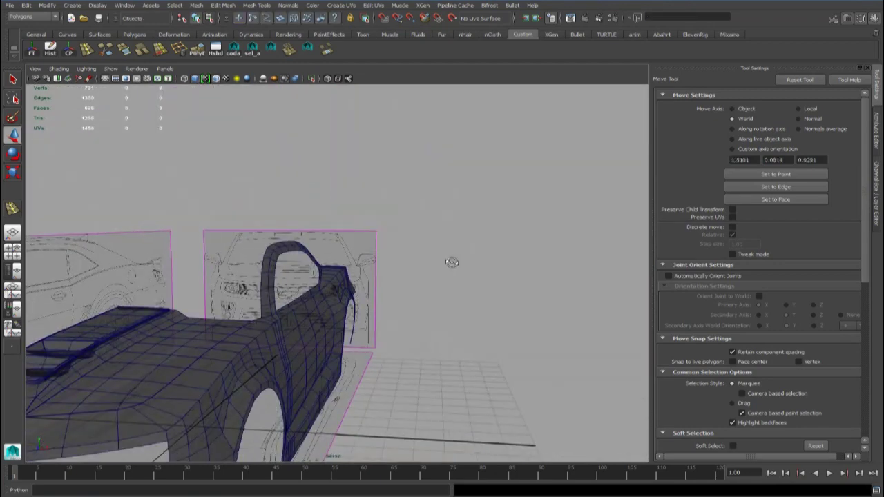
pyautogui.keyDown('alt'); pyautogui.moveTo(452, 263); pyautogui.dragTo(399, 266); pyautogui.keyUp('alt')
pyautogui.scroll(3, 369, 297)
pyautogui.keyDown('alt'); pyautogui.moveTo(369, 297); pyautogui.dragTo(410, 306, button='middle'); pyautogui.keyUp('alt')
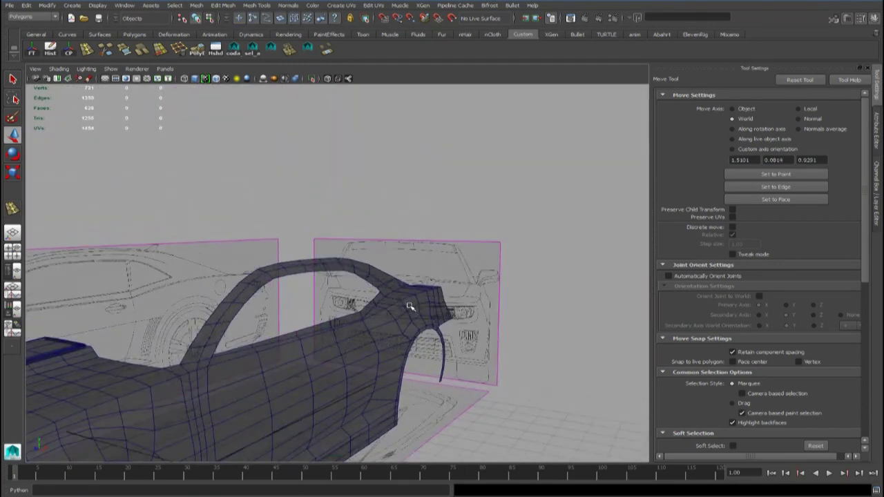
pyautogui.keyDown('alt'); pyautogui.moveTo(398, 309); pyautogui.dragTo(339, 320); pyautogui.keyUp('alt')
# Step: Insert edge loops beside the side window's rear corner and across the front base of the roof pillar
pyautogui.scroll(3, 337, 319)
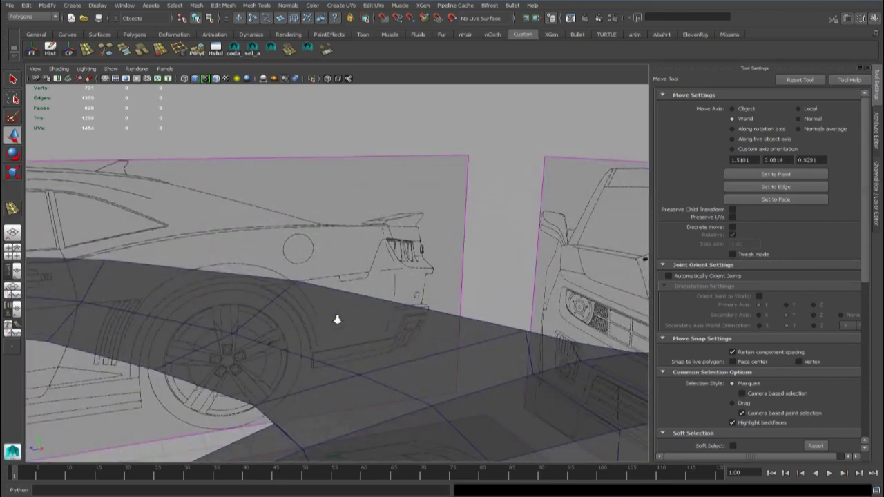
pyautogui.keyDown('alt'); pyautogui.moveTo(588, 295); pyautogui.dragTo(601, 223, button='middle'); pyautogui.keyUp('alt')
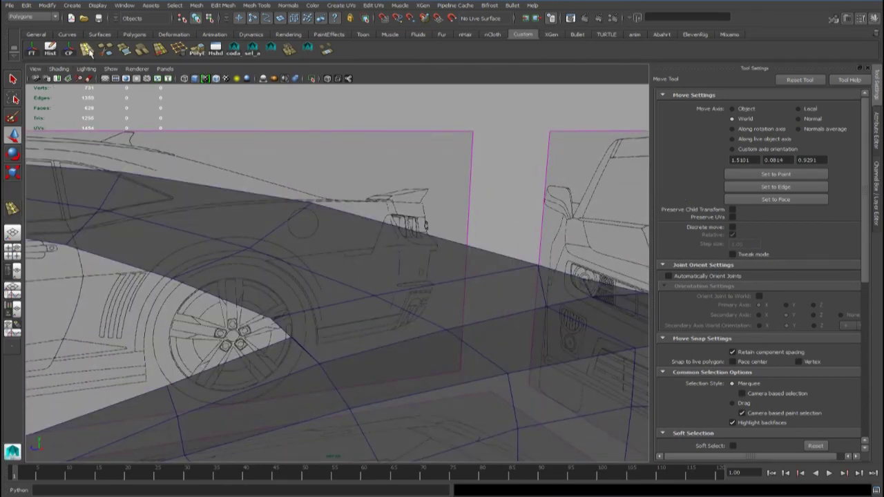
pyautogui.click(87, 49)
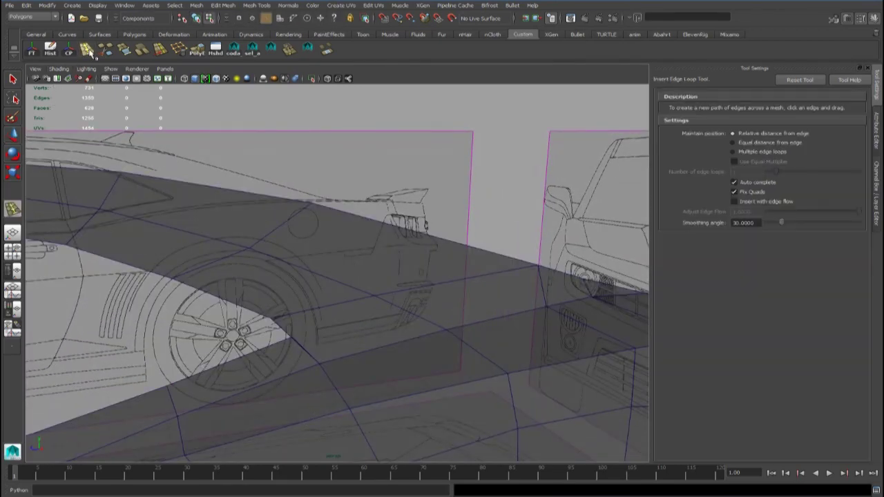
pyautogui.click(412, 317)
pyautogui.moveTo(406, 312); pyautogui.dragTo(365, 332)
pyautogui.keyDown('alt'); pyautogui.moveTo(300, 344); pyautogui.dragTo(449, 353, button='middle'); pyautogui.keyUp('alt')
pyautogui.keyDown('alt'); pyautogui.moveTo(448, 353); pyautogui.dragTo(418, 375); pyautogui.keyUp('alt')
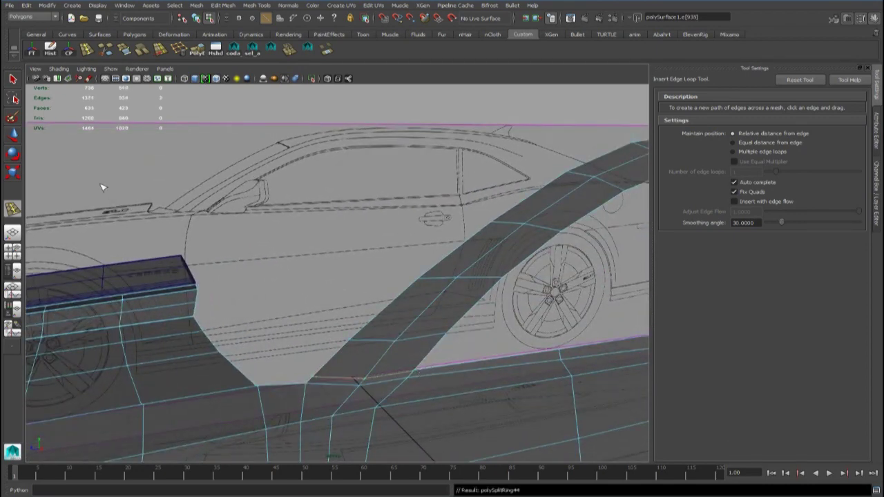
# Step: Merge the close vertex pairs at the window's front and rear corners, and turn on the smoothed mesh preview
pyautogui.moveTo(406, 353); pyautogui.dragTo(449, 279, button='right')
pyautogui.moveTo(411, 308); pyautogui.dragTo(386, 277, button='right')
pyautogui.press('w')
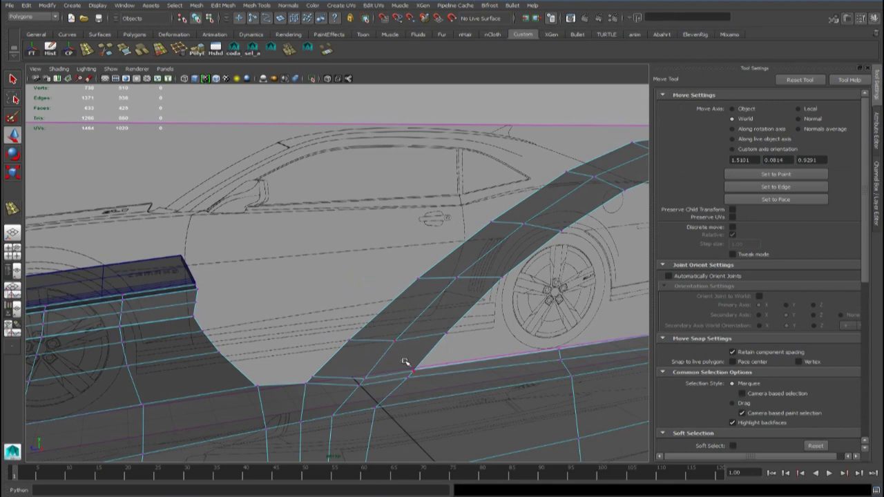
pyautogui.click(412, 369)
pyautogui.keyDown('alt'); pyautogui.moveTo(414, 366); pyautogui.dragTo(366, 299); pyautogui.keyUp('alt')
pyautogui.click(408, 301)
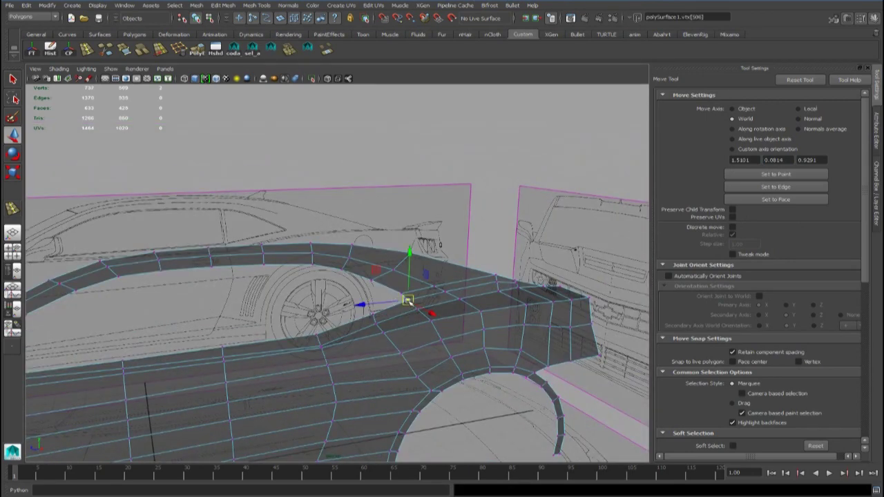
pyautogui.click(288, 50)
pyautogui.press('3')
pyautogui.keyDown('alt'); pyautogui.moveTo(334, 294); pyautogui.dragTo(358, 261); pyautogui.keyUp('alt')
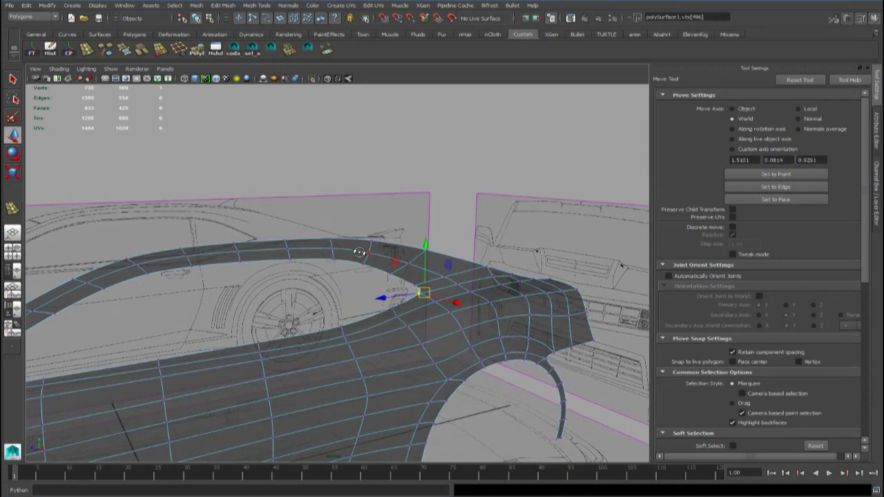
# Step: Shift the vertices around the side window's rear corner slightly inward along the car's width axis
pyautogui.moveTo(359, 252); pyautogui.dragTo(381, 240, button='right')
pyautogui.keyDown('alt'); pyautogui.moveTo(379, 186); pyautogui.dragTo(410, 300); pyautogui.keyUp('alt')
pyautogui.scroll(5, 411, 300)
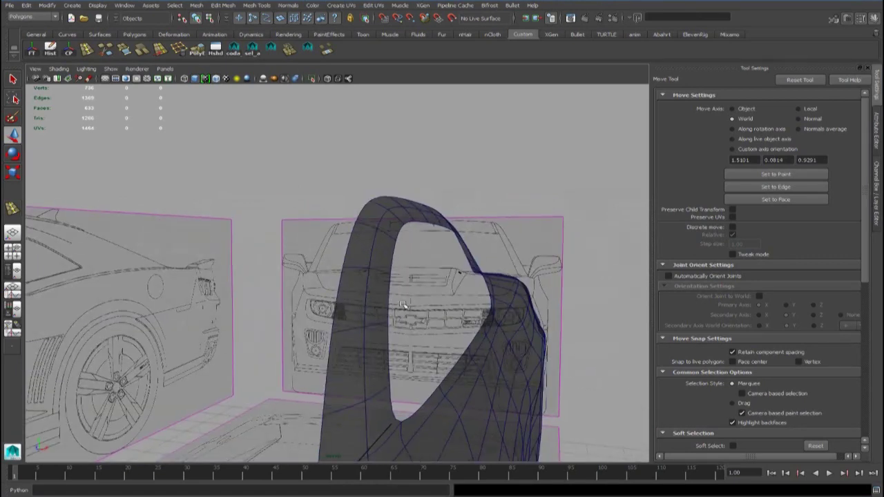
pyautogui.keyDown('alt'); pyautogui.moveTo(410, 299); pyautogui.dragTo(372, 310, button='middle'); pyautogui.keyUp('alt')
pyautogui.rightClick(440, 312)
pyautogui.moveTo(439, 312); pyautogui.dragTo(396, 276, button='right')
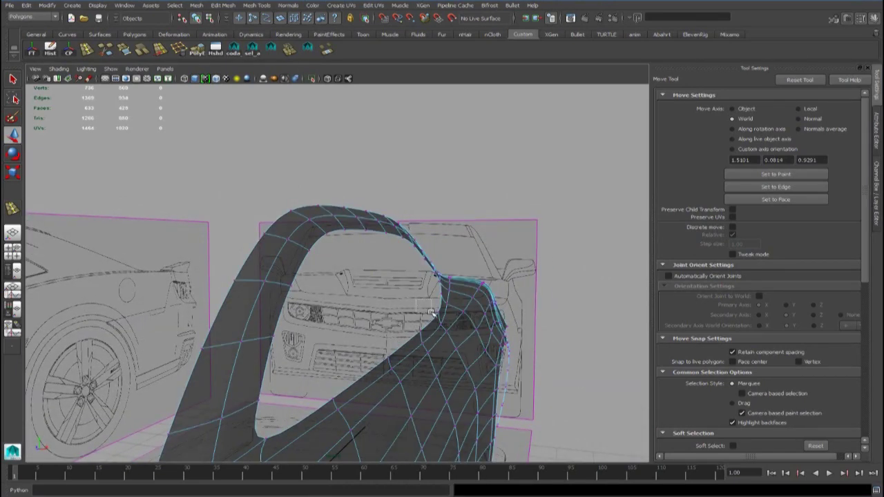
pyautogui.click(439, 316)
pyautogui.moveTo(497, 317); pyautogui.dragTo(492, 318)
pyautogui.click(491, 295)
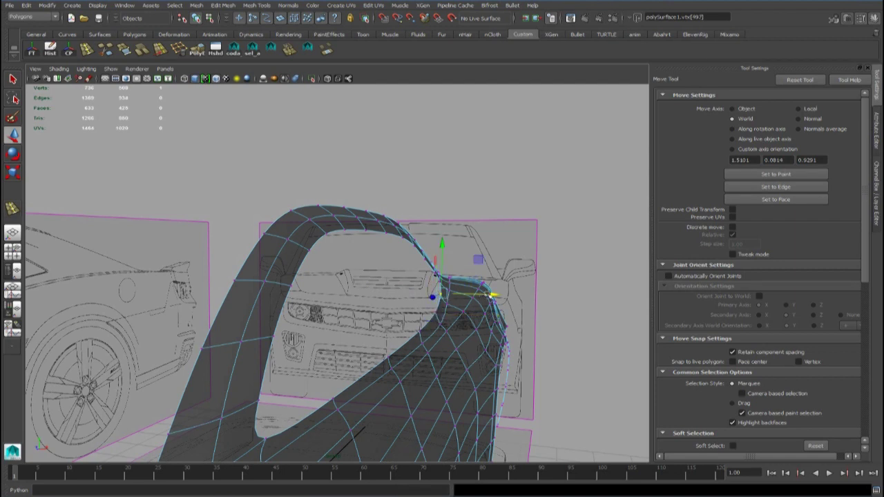
pyautogui.click(419, 332)
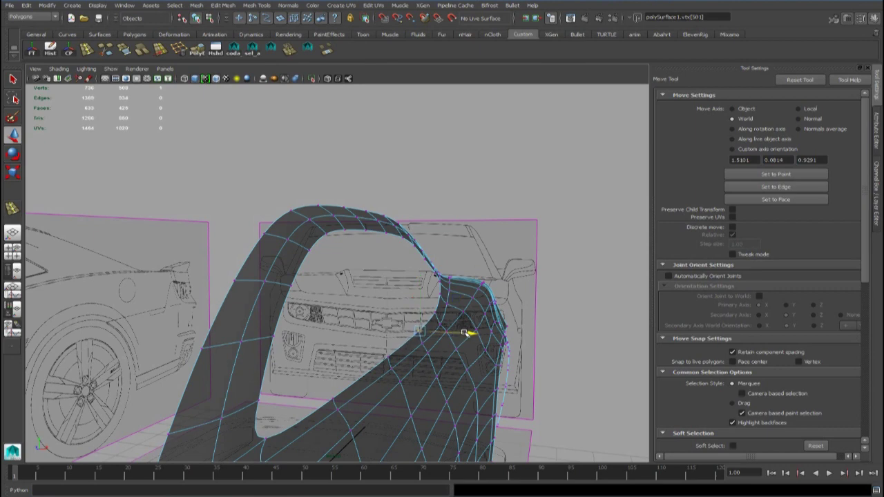
pyautogui.keyDown('alt'); pyautogui.moveTo(414, 341); pyautogui.dragTo(407, 349); pyautogui.keyUp('alt')
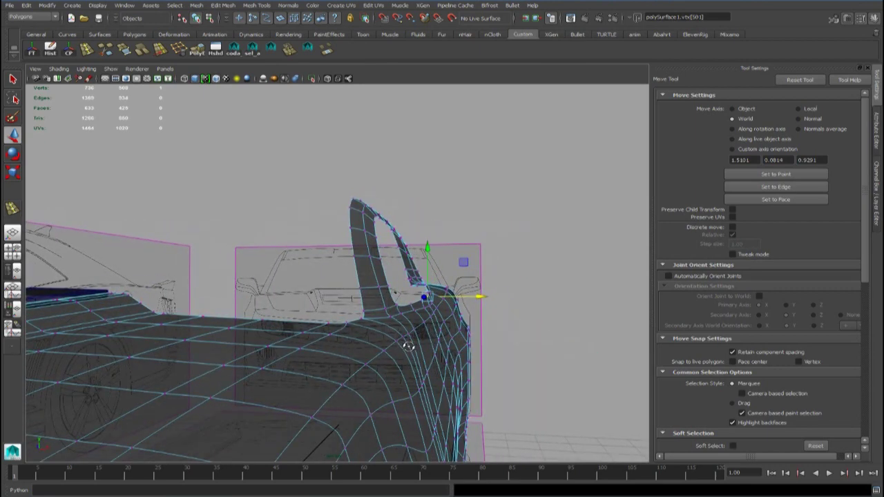
# Step: Fine-tune two sill vertices just ahead of the window's rear corner slightly inward and return to object mode
pyautogui.click(449, 281)
pyautogui.click(466, 296)
pyautogui.click(429, 286)
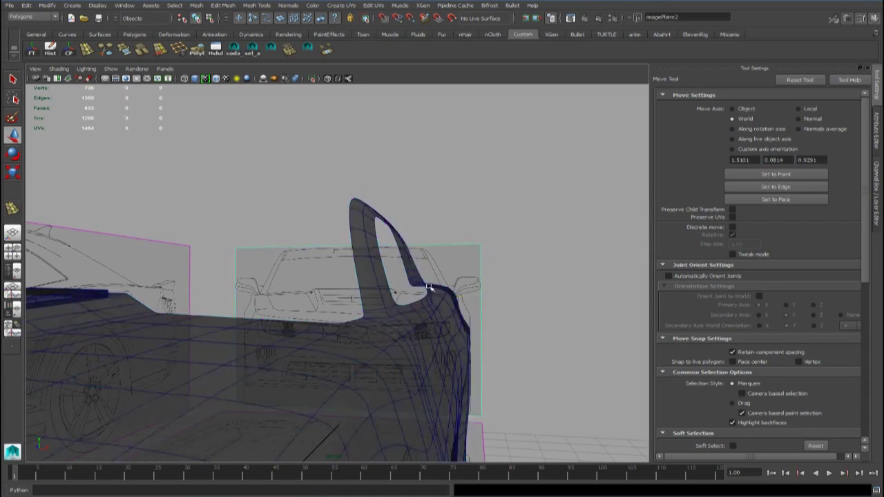
pyautogui.click(423, 296)
pyautogui.moveTo(420, 287); pyautogui.dragTo(397, 278, button='right')
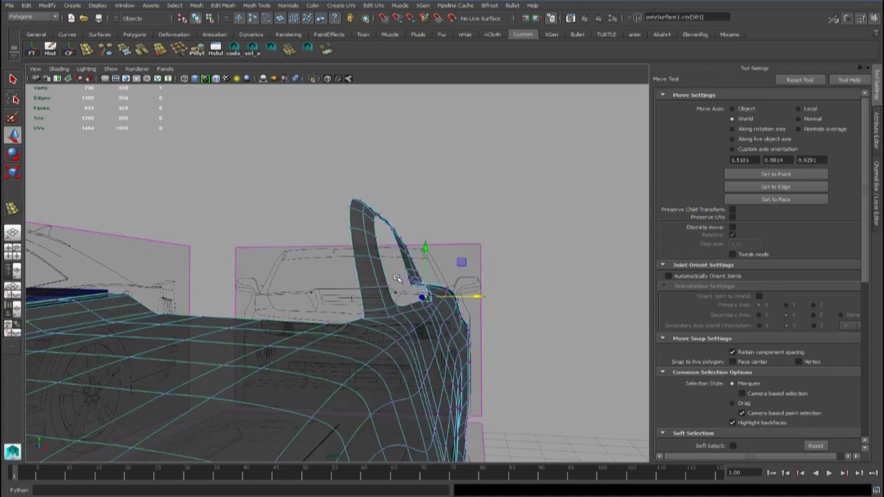
pyautogui.click(546, 311)
pyautogui.click(465, 298)
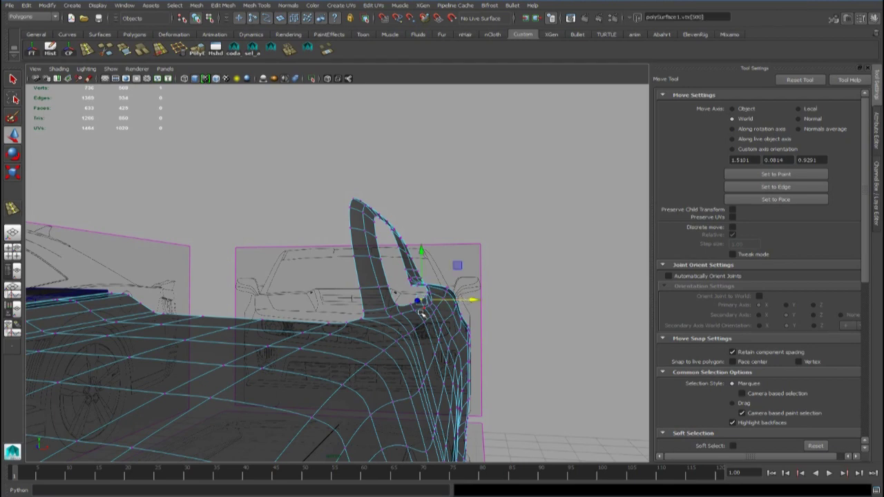
pyautogui.moveTo(422, 313); pyautogui.dragTo(500, 256, button='right')
# Step: Compare the smoothed and unsmoothed body mesh around the window and rear quarter, leaving the display unsmoothed
pyautogui.keyDown('alt'); pyautogui.moveTo(499, 256); pyautogui.dragTo(440, 308); pyautogui.keyUp('alt')
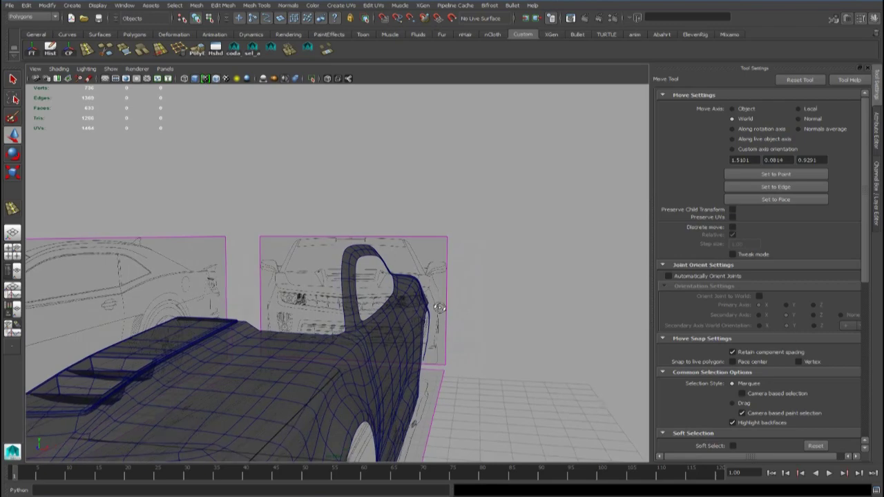
pyautogui.scroll(6, 423, 315)
pyautogui.click(474, 344)
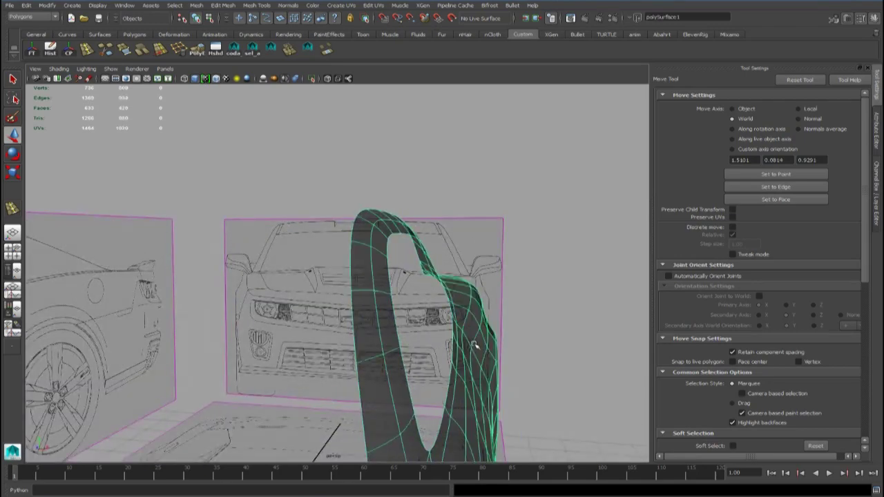
pyautogui.press('1')
pyautogui.keyDown('alt'); pyautogui.moveTo(465, 352); pyautogui.dragTo(390, 339); pyautogui.keyUp('alt')
pyautogui.press('3')
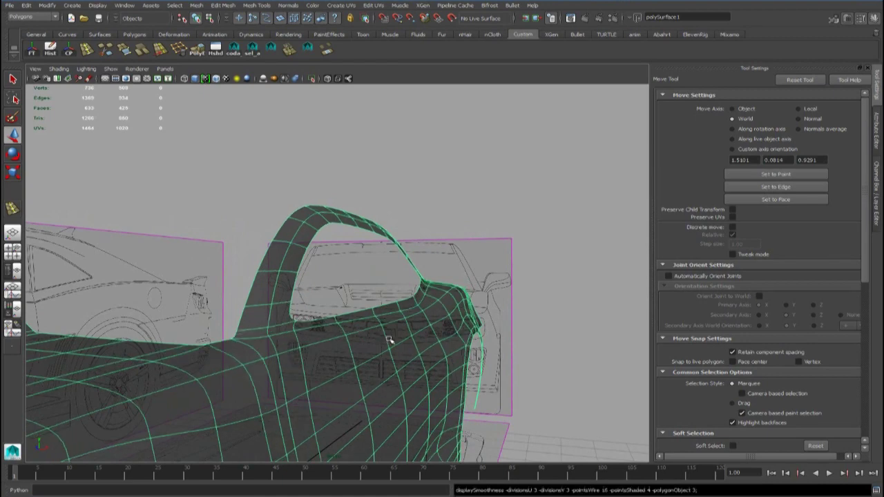
pyautogui.press('1')
pyautogui.press('3')
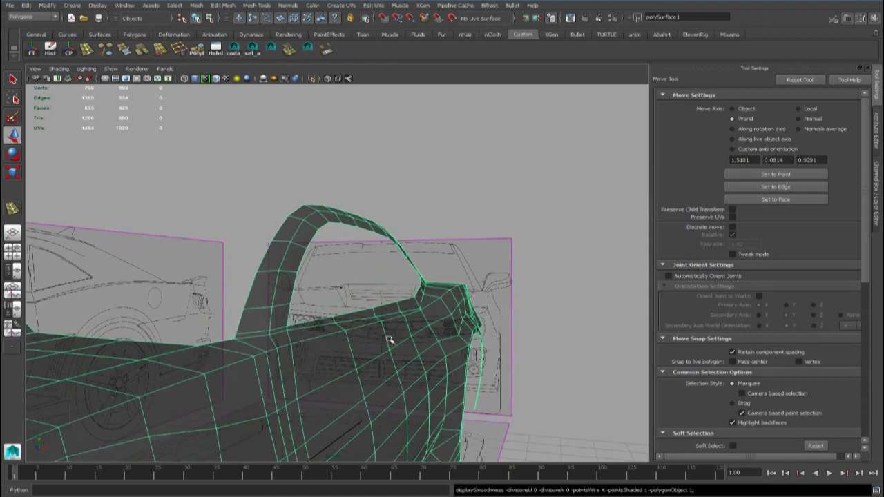
pyautogui.press('1')
pyautogui.keyDown('alt'); pyautogui.moveTo(389, 338); pyautogui.dragTo(349, 335); pyautogui.keyUp('alt')
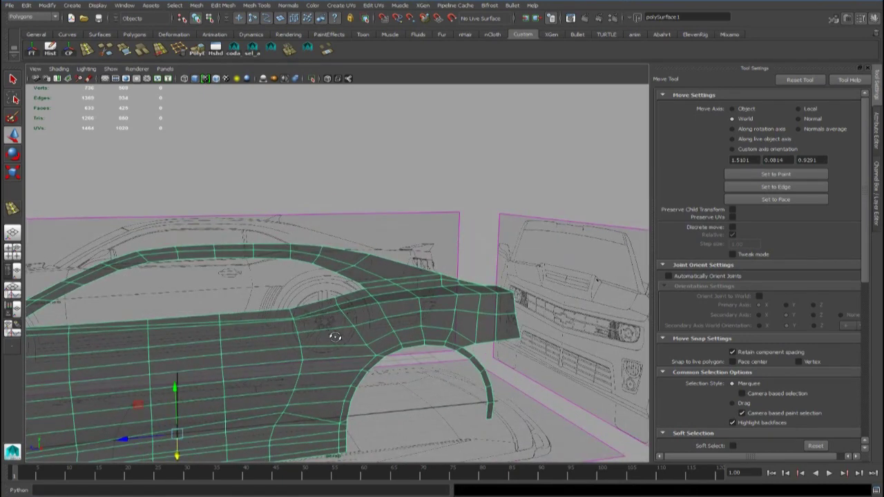
# Step: Put the body mesh in vertex mode and select the pillar vertex just behind the side window's rear corner
pyautogui.keyDown('alt'); pyautogui.moveTo(335, 337); pyautogui.dragTo(383, 358, button='middle'); pyautogui.keyUp('alt')
pyautogui.moveTo(437, 278); pyautogui.dragTo(473, 256, button='right')
pyautogui.click(499, 225)
pyautogui.click(469, 307)
pyautogui.scroll(5, 469, 307)
pyautogui.keyDown('alt'); pyautogui.moveTo(468, 307); pyautogui.dragTo(379, 299, button='middle'); pyautogui.keyUp('alt')
pyautogui.moveTo(425, 277); pyautogui.dragTo(414, 299, button='right')
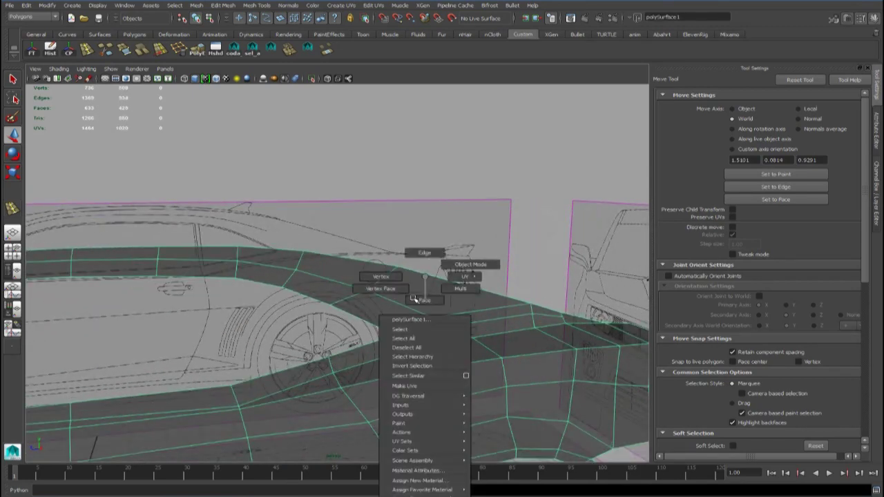
pyautogui.click(380, 276)
pyautogui.click(433, 319)
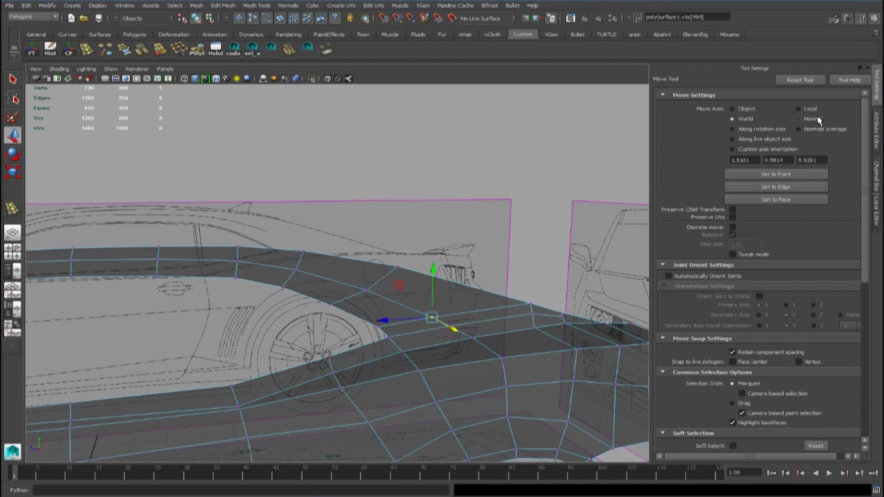
pyautogui.click(817, 119)
pyautogui.keyDown('alt'); pyautogui.moveTo(460, 298); pyautogui.dragTo(425, 319); pyautogui.keyUp('alt')
pyautogui.click(732, 119)
# Step: Try to reposition the side window's rear corner vertex against the blueprint in the side view
pyautogui.press('space')
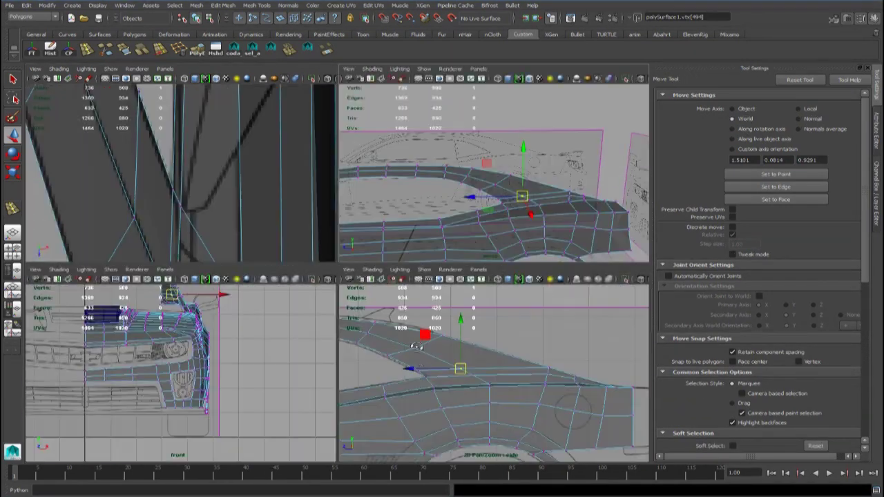
pyautogui.press('space')
pyautogui.keyDown('alt'); pyautogui.moveTo(276, 321); pyautogui.dragTo(387, 350, button='middle'); pyautogui.keyUp('alt')
pyautogui.scroll(4, 344, 347)
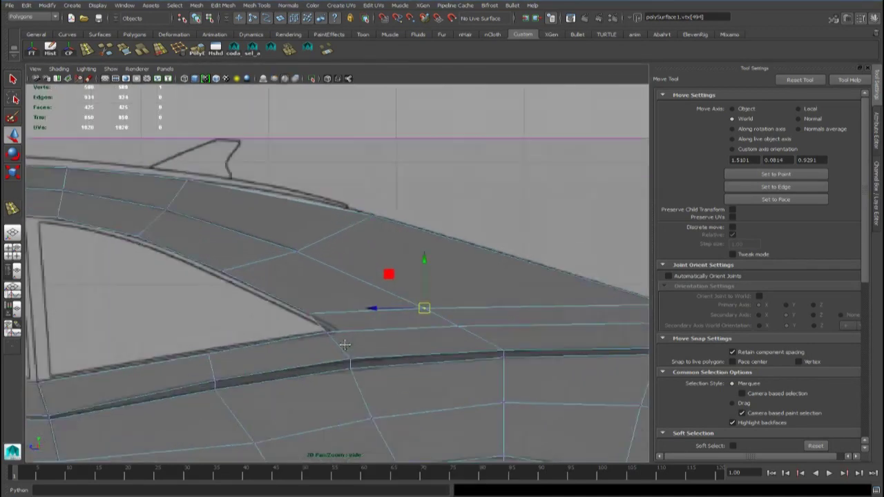
pyautogui.click(327, 336)
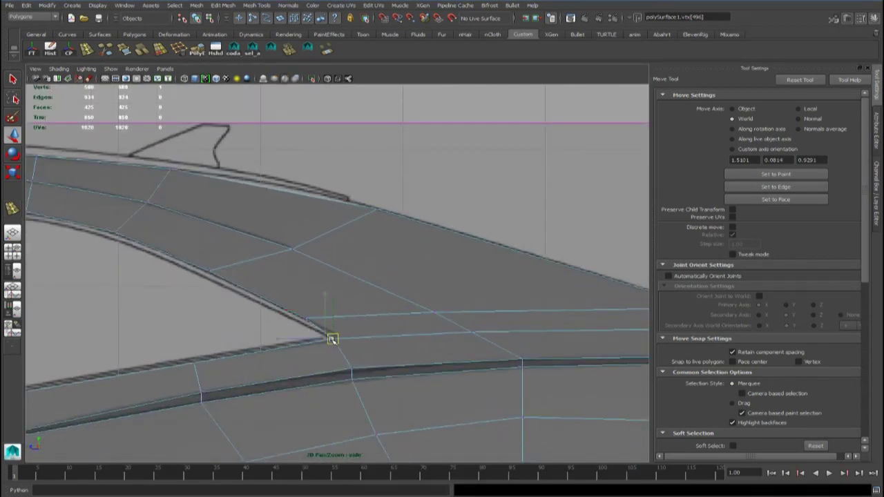
pyautogui.moveTo(302, 308); pyautogui.dragTo(318, 322)
pyautogui.hotkey('ctrl', 'z')
pyautogui.click(216, 304)
pyautogui.click(331, 338)
pyautogui.moveTo(332, 337); pyautogui.dragTo(324, 339)
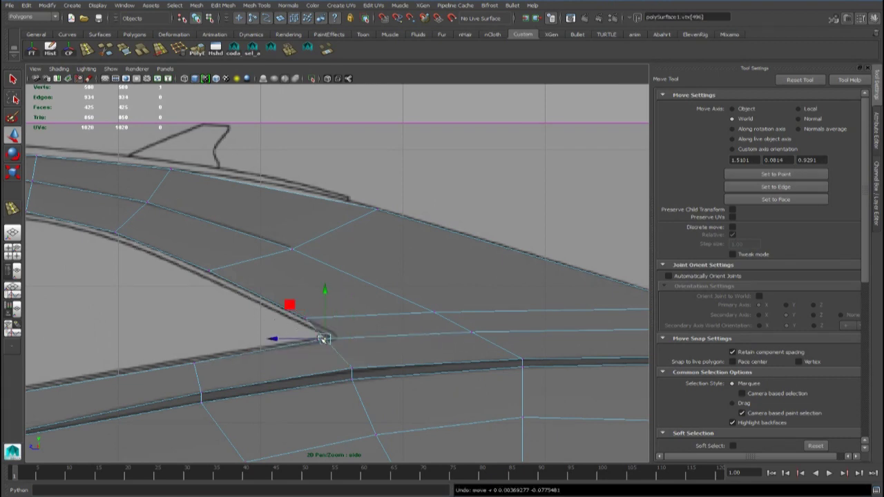
# Step: Move the window's rear corner vertex slightly rearward and inward to follow the blueprint's window tip in the side and top views
pyautogui.press('space')
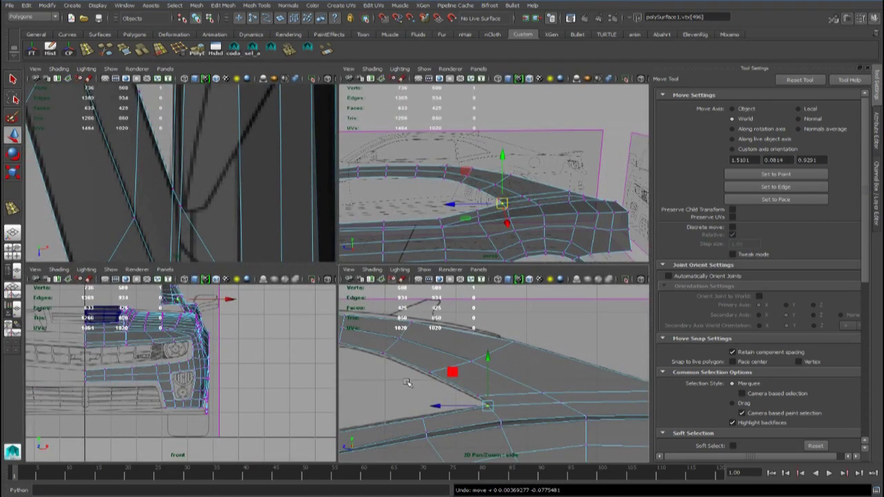
pyautogui.press('f')
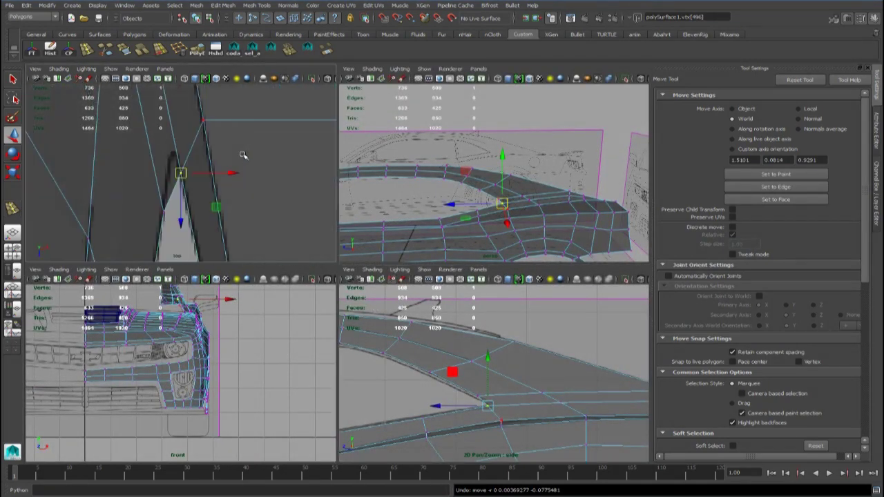
pyautogui.moveTo(437, 405); pyautogui.dragTo(445, 407)
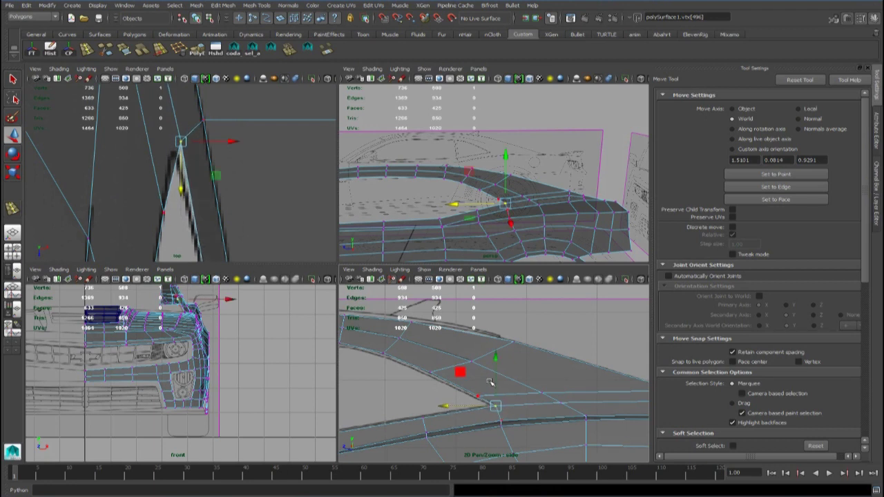
pyautogui.scroll(4, 497, 380)
pyautogui.keyDown('alt'); pyautogui.moveTo(496, 382); pyautogui.dragTo(484, 343, button='middle'); pyautogui.keyUp('alt')
pyautogui.moveTo(485, 348); pyautogui.dragTo(483, 348)
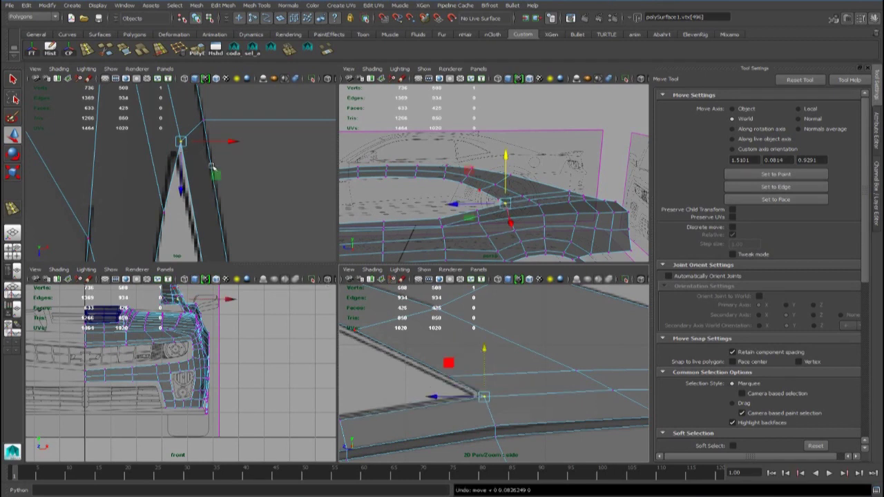
pyautogui.moveTo(235, 144); pyautogui.dragTo(227, 143)
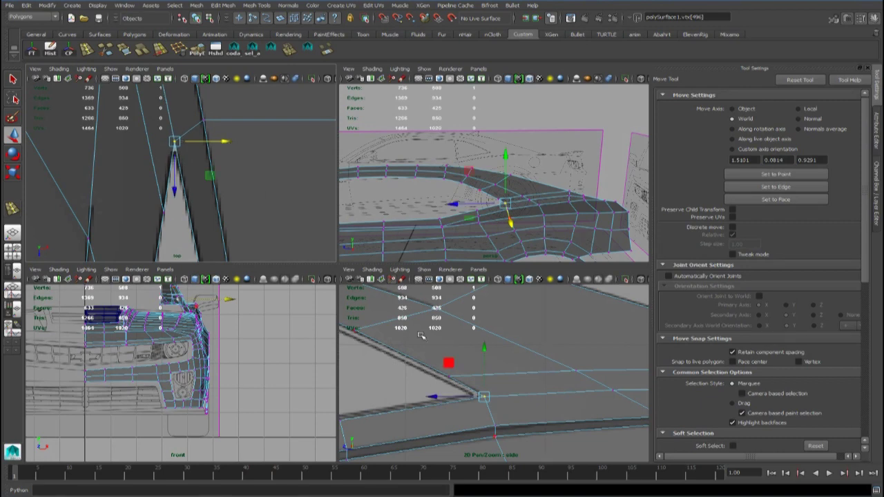
# Step: In the side view, select the two lengthwise edges running rearward across the pillar from just above the window's rear corner
pyautogui.click(442, 377)
pyautogui.scroll(-7, 463, 369)
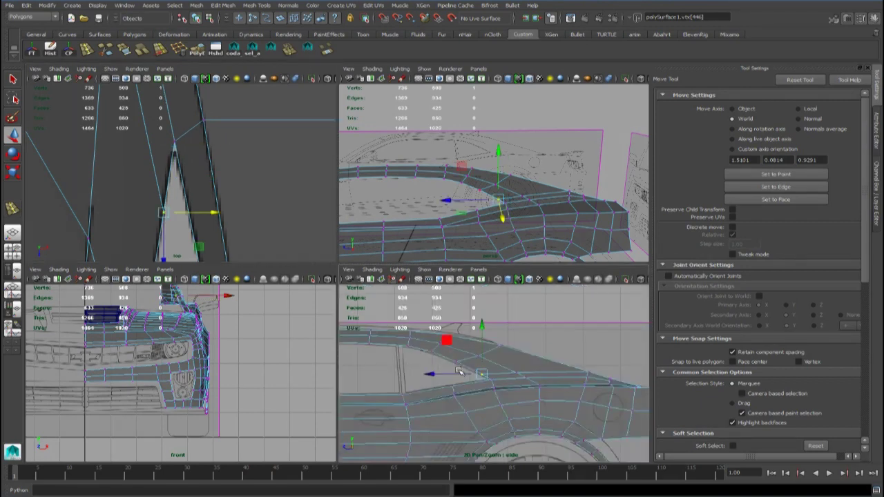
pyautogui.keyDown('alt'); pyautogui.moveTo(459, 371); pyautogui.dragTo(460, 392, button='middle'); pyautogui.keyUp('alt')
pyautogui.scroll(-8, 236, 202)
pyautogui.scroll(2, 235, 200)
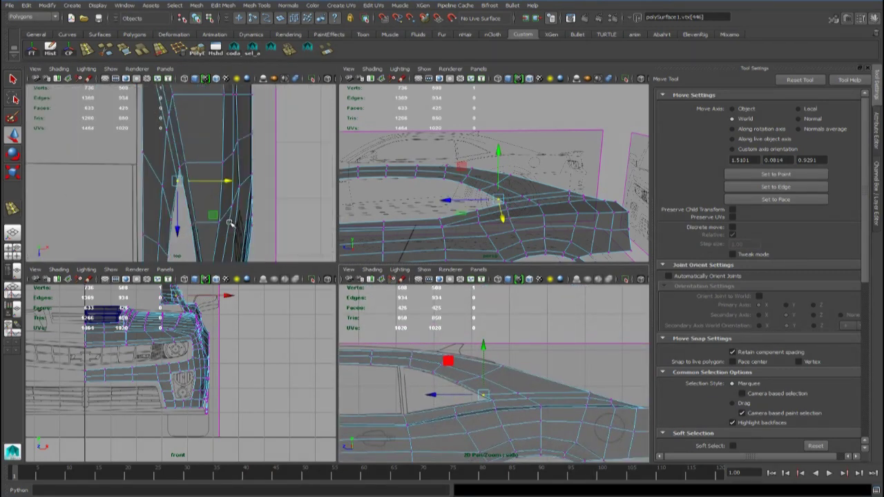
pyautogui.press('space')
pyautogui.scroll(3, 384, 278)
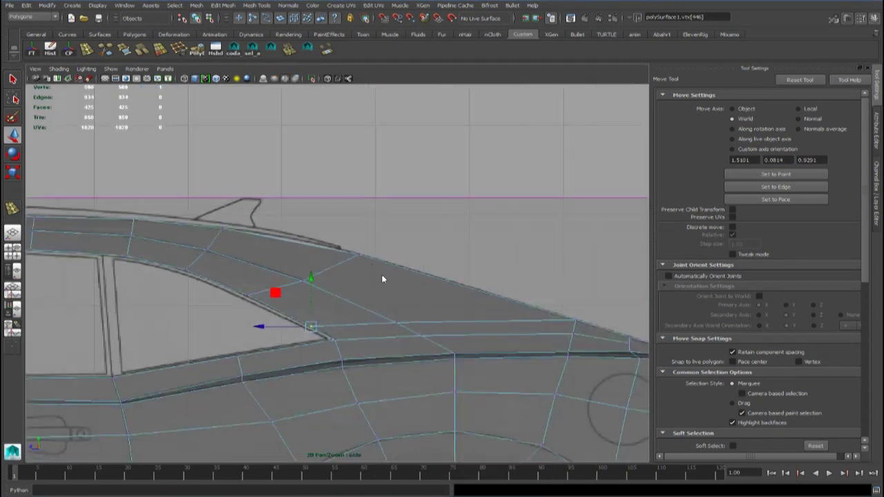
pyautogui.moveTo(384, 279); pyautogui.dragTo(377, 254, button='right')
pyautogui.click(375, 324)
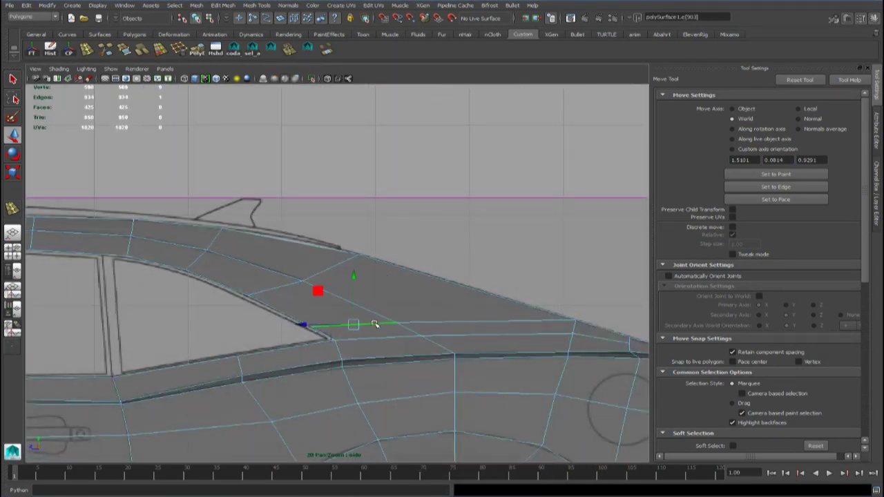
pyautogui.keyDown('shift'); pyautogui.click(427, 322); pyautogui.keyUp('shift')
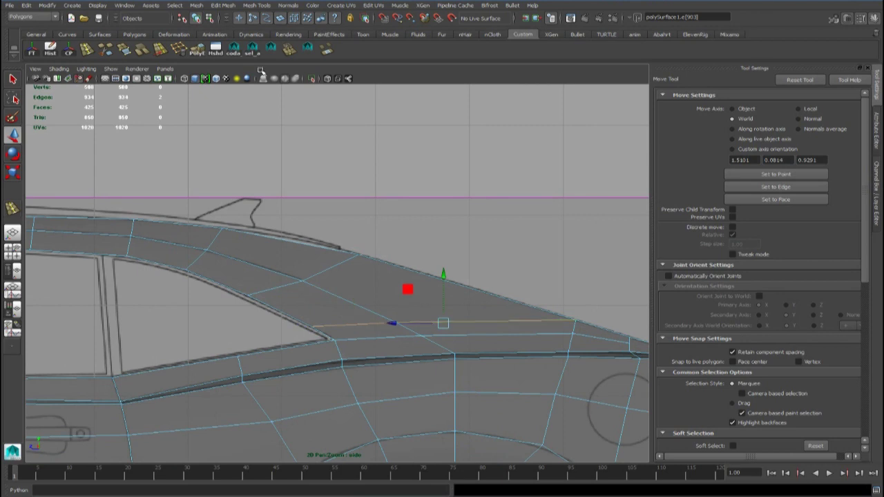
pyautogui.click(86, 49)
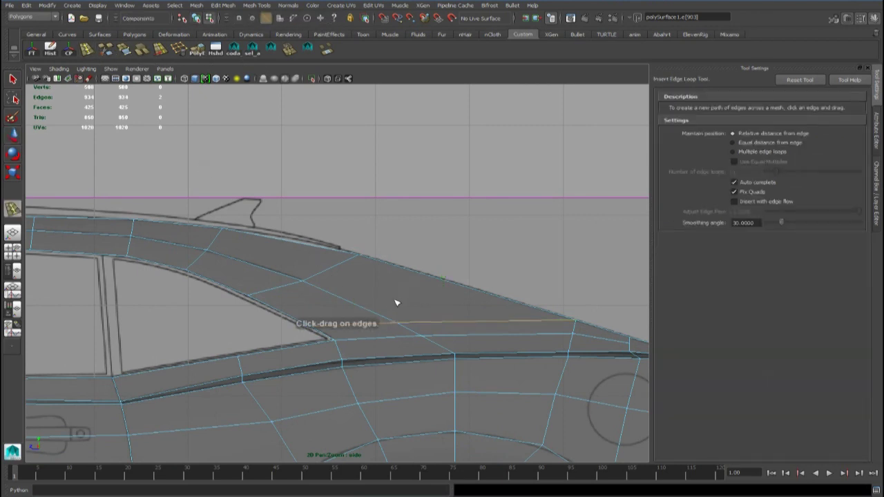
pyautogui.hotkey('ctrl', 'z')
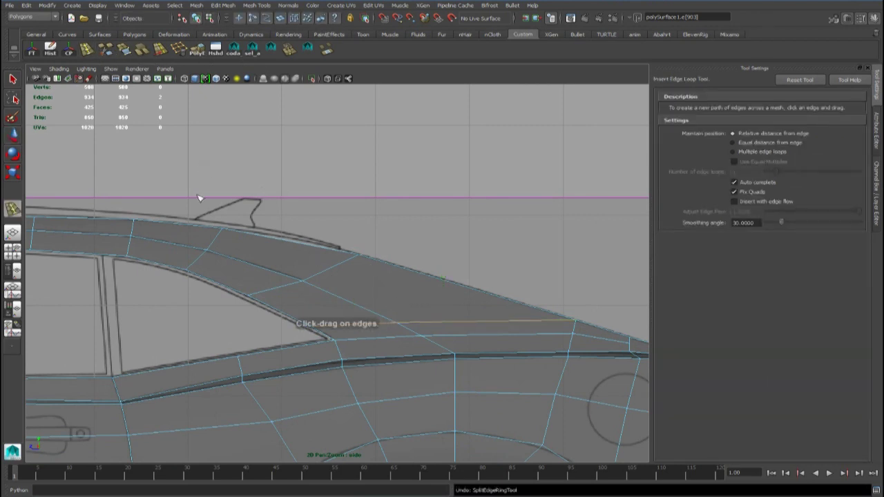
pyautogui.click(12, 83)
pyautogui.hotkey('ctrl', 'z')
pyautogui.hotkey('ctrl', 'z')
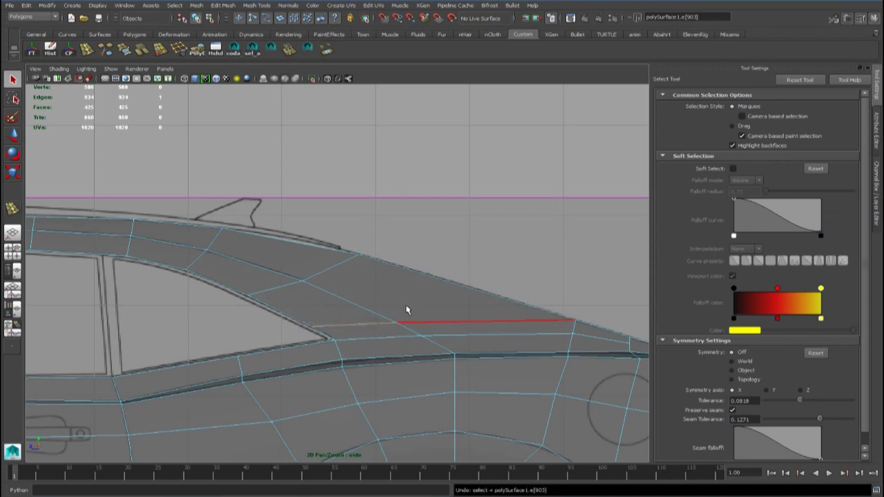
# Step: Slide the two lengthwise pillar edges behind the window up the pillar with the Slide Edge tool
pyautogui.moveTo(407, 277)
pyautogui.mouseDown(button='right')
pyautogui.moveTo(437, 287)
pyautogui.moveTo(397, 278)
pyautogui.mouseUp(button='right')
pyautogui.click(434, 297)
pyautogui.keyDown('shift'); pyautogui.click(436, 324); pyautogui.keyUp('shift')
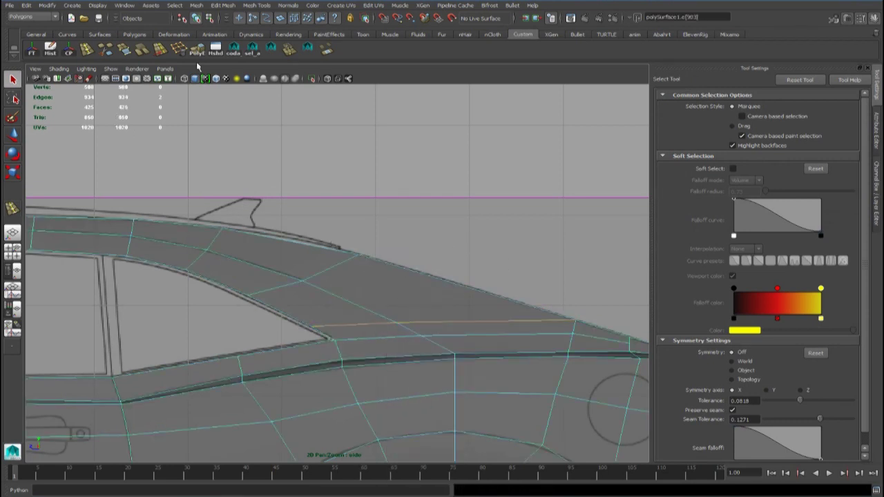
pyautogui.click(159, 50)
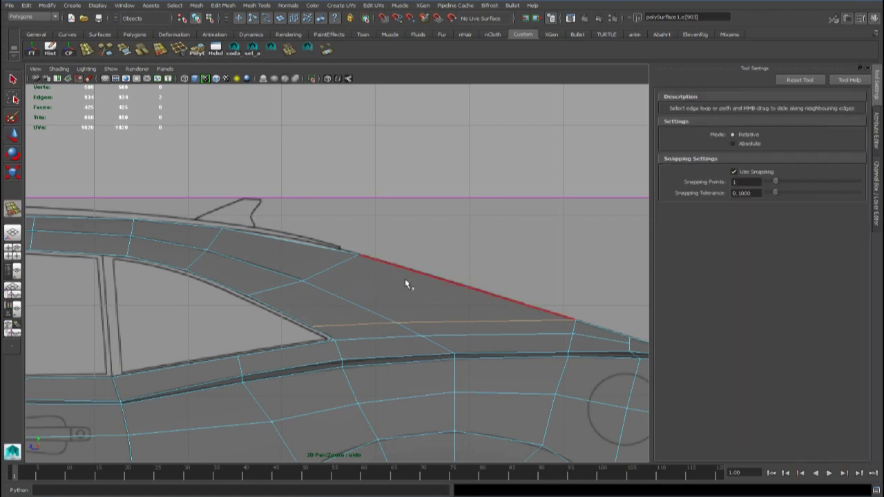
pyautogui.moveTo(403, 282); pyautogui.dragTo(391, 281, button='middle')
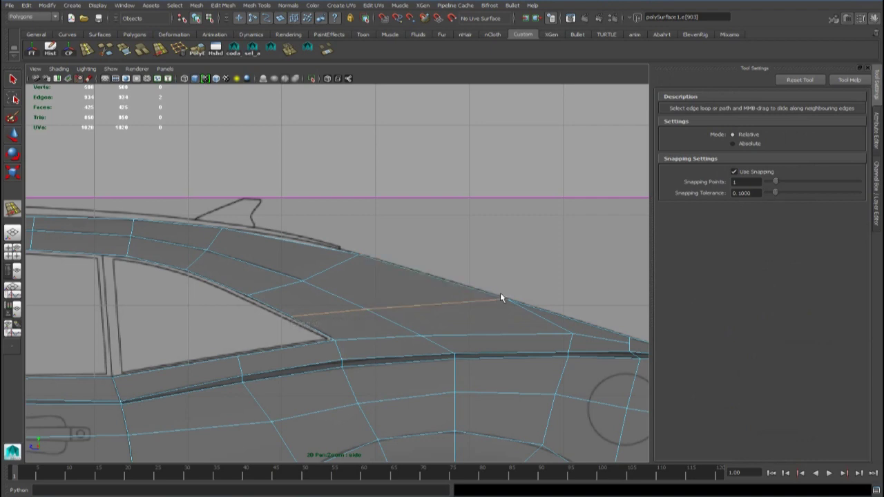
# Step: Shift the vertices at the pillar's base above the rear wheel forward to even out the edge flow, and return to object mode
pyautogui.rightClick(540, 330)
pyautogui.moveTo(540, 330); pyautogui.dragTo(522, 287, button='right')
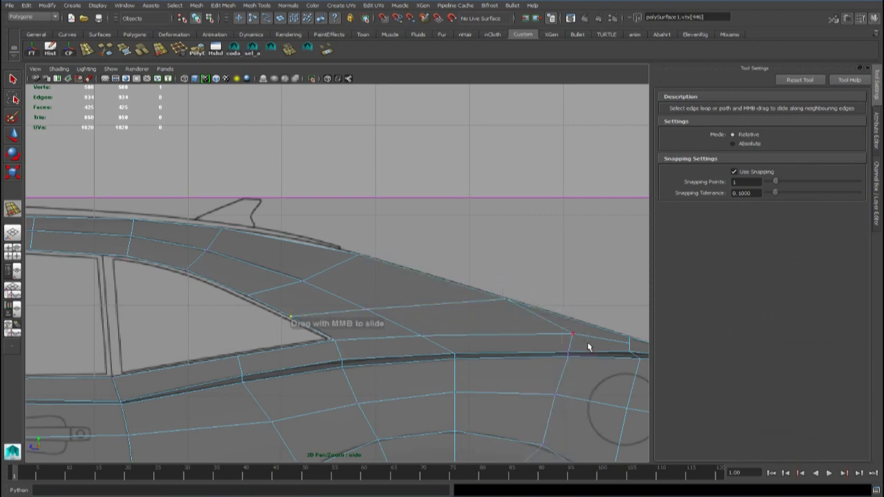
pyautogui.press('w')
pyautogui.keyDown('alt'); pyautogui.moveTo(575, 337); pyautogui.dragTo(377, 287, button='middle'); pyautogui.keyUp('alt')
pyautogui.moveTo(375, 275); pyautogui.dragTo(343, 273)
pyautogui.click(356, 296)
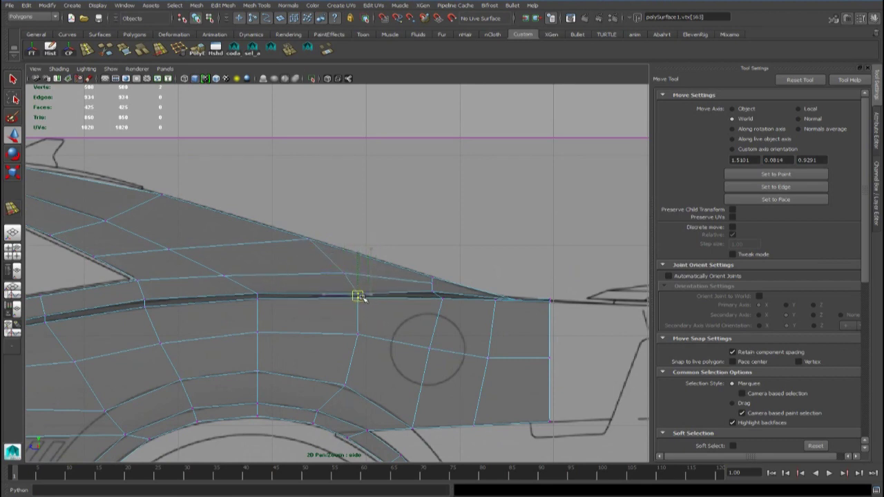
pyautogui.click(356, 335)
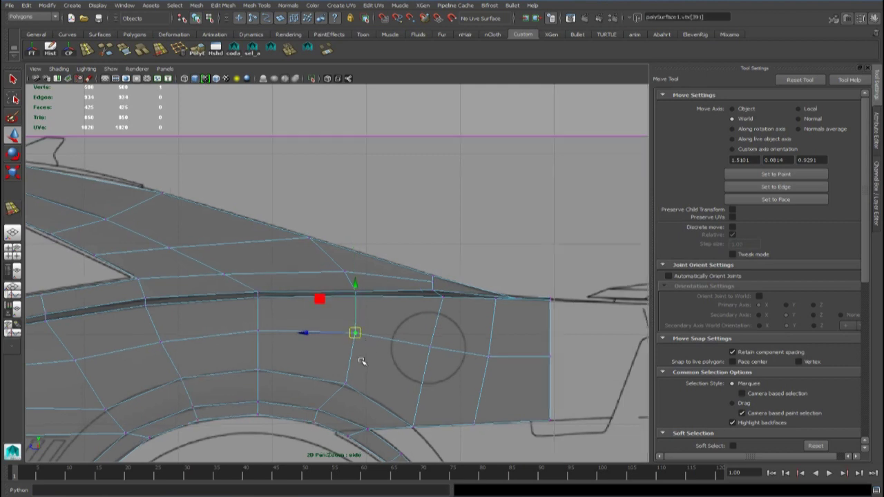
pyautogui.keyDown('alt'); pyautogui.moveTo(360, 360); pyautogui.dragTo(311, 336, button='middle'); pyautogui.keyUp('alt')
pyautogui.click(392, 332)
pyautogui.keyDown('alt'); pyautogui.moveTo(394, 290); pyautogui.dragTo(400, 335, button='middle'); pyautogui.keyUp('alt')
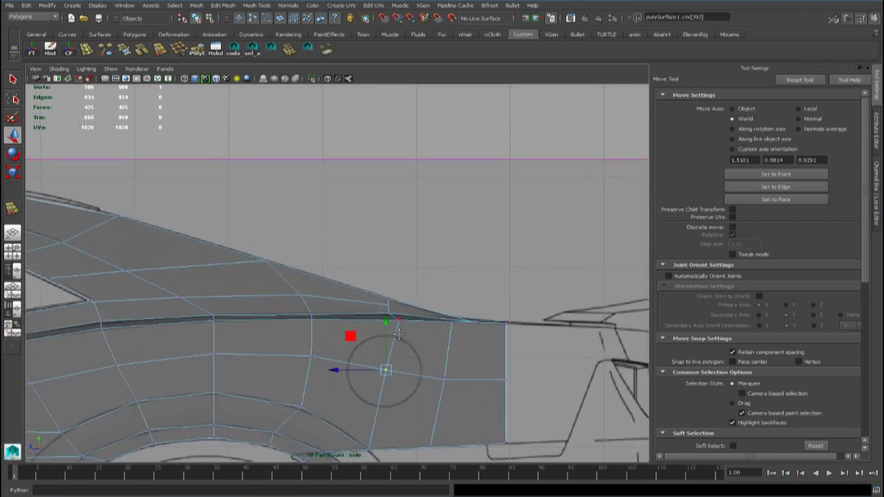
pyautogui.moveTo(369, 276); pyautogui.dragTo(399, 266, button='right')
# Step: Compare the smoothed and unsmoothed body mesh around the rear pillar in the perspective view, leaving it unsmoothed
pyautogui.scroll(-5, 354, 302)
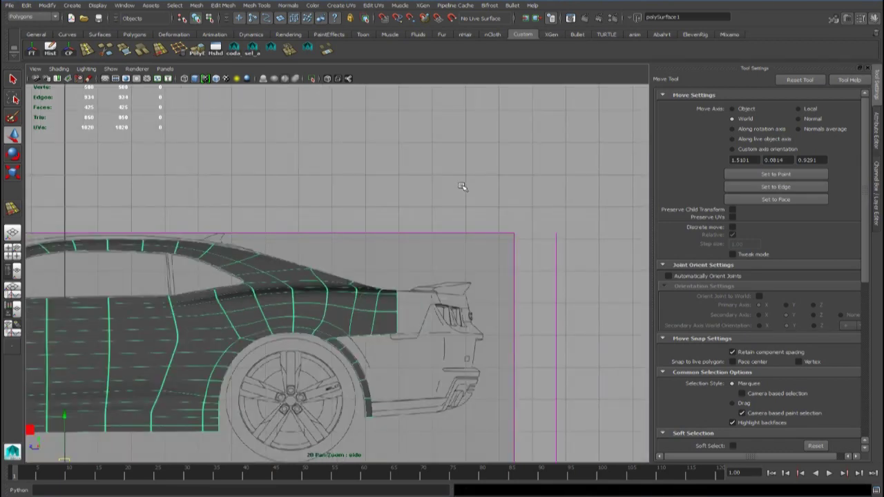
pyautogui.click(456, 197)
pyautogui.press('space')
pyautogui.press('space')
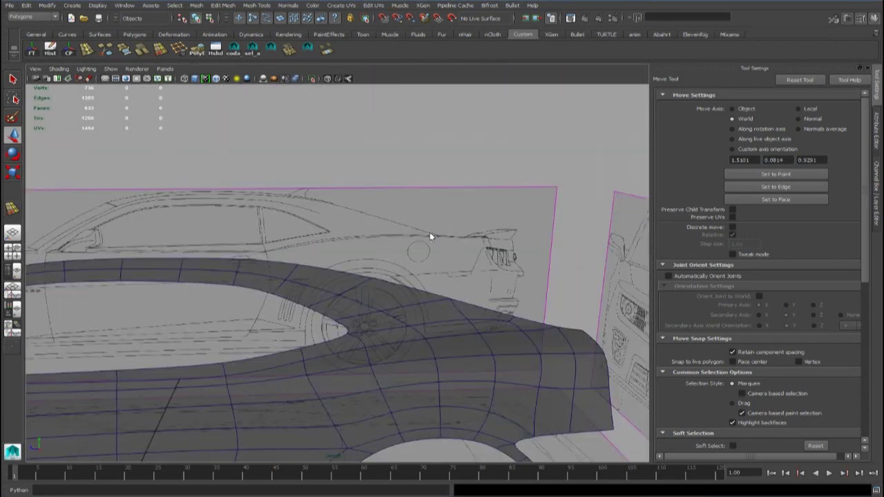
pyautogui.keyDown('alt'); pyautogui.moveTo(431, 237); pyautogui.dragTo(464, 311); pyautogui.keyUp('alt')
pyautogui.click(464, 310)
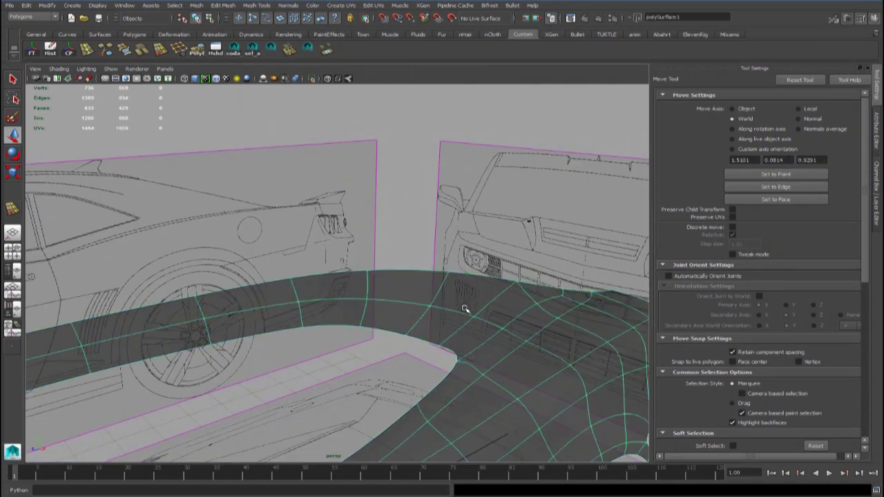
pyautogui.press('1')
pyautogui.keyDown('alt'); pyautogui.moveTo(464, 310); pyautogui.dragTo(484, 336); pyautogui.keyUp('alt')
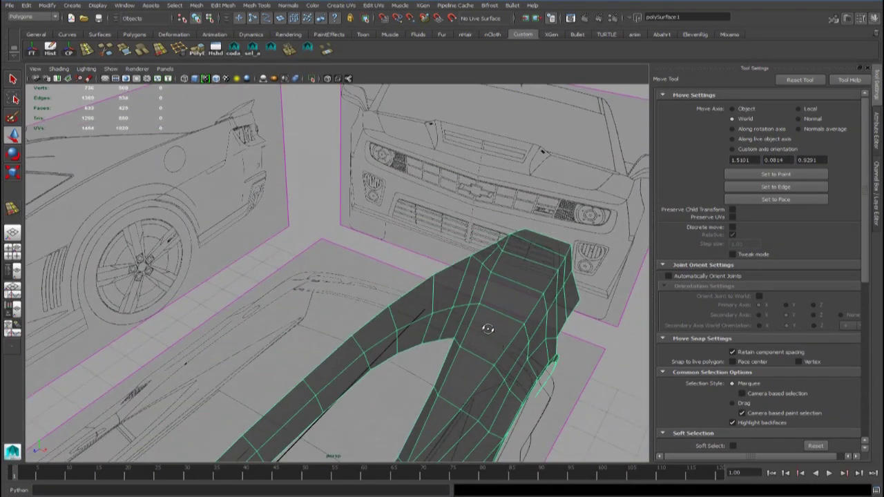
pyautogui.press('3')
pyautogui.press('1')
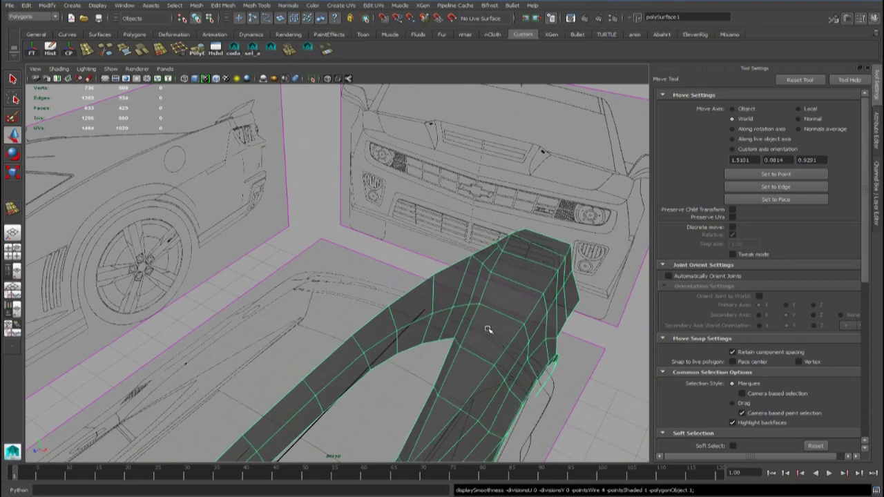
# Step: In the top view, nudge two vertices at the rear pillar's base slightly outward along the car's width, and return to perspective
pyautogui.press('space')
pyautogui.press('space')
pyautogui.keyDown('alt'); pyautogui.moveTo(344, 230); pyautogui.dragTo(322, 356, button='middle'); pyautogui.keyUp('alt')
pyautogui.scroll(-3, 313, 261)
pyautogui.scroll(4, 315, 263)
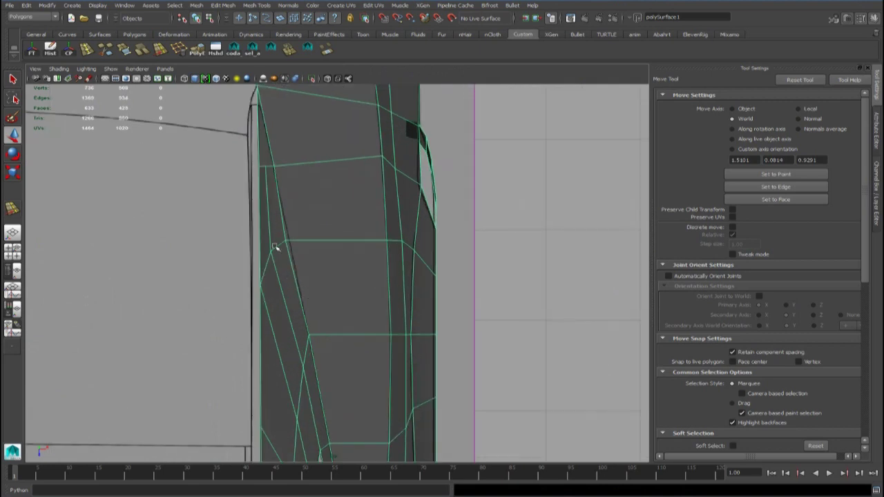
pyautogui.moveTo(277, 247); pyautogui.dragTo(225, 247, button='right')
pyautogui.moveTo(293, 249); pyautogui.dragTo(294, 249)
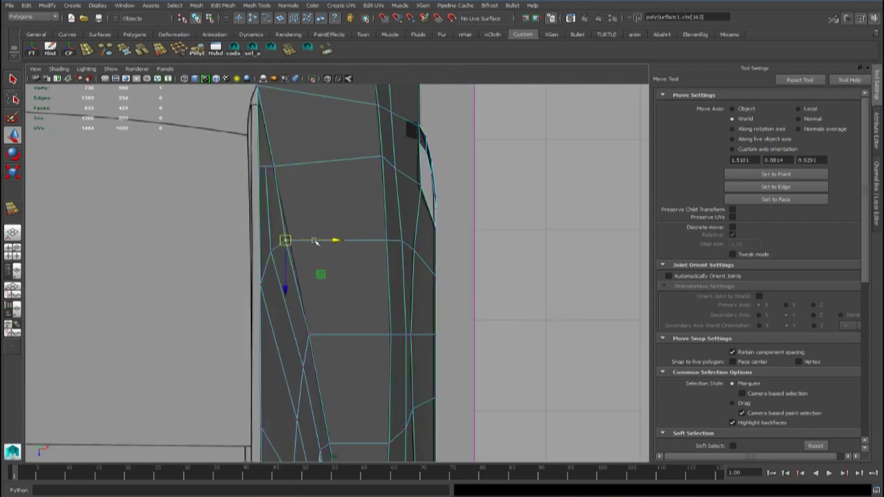
pyautogui.click(271, 250)
pyautogui.moveTo(320, 251); pyautogui.dragTo(322, 250)
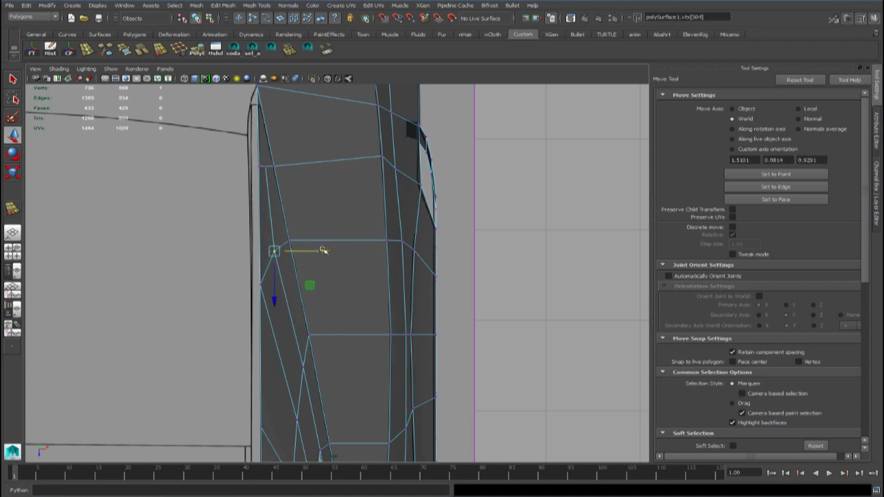
pyautogui.press('space')
pyautogui.press('space')
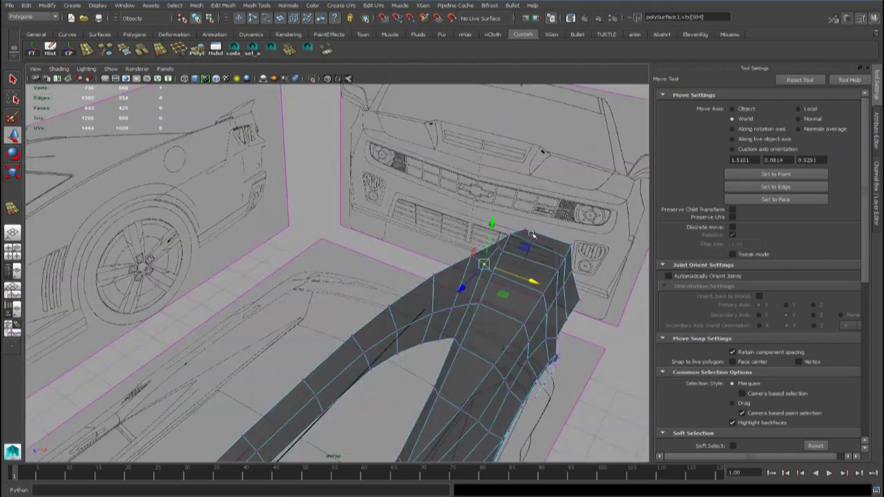
# Step: Return the body to object mode and examine its mesh in perspective from the rear pillar to the front end
pyautogui.keyDown('alt'); pyautogui.moveTo(605, 247); pyautogui.dragTo(443, 269); pyautogui.keyUp('alt')
pyautogui.moveTo(442, 269); pyautogui.dragTo(485, 199, button='right')
pyautogui.keyDown('alt'); pyautogui.moveTo(484, 272); pyautogui.dragTo(451, 294); pyautogui.keyUp('alt')
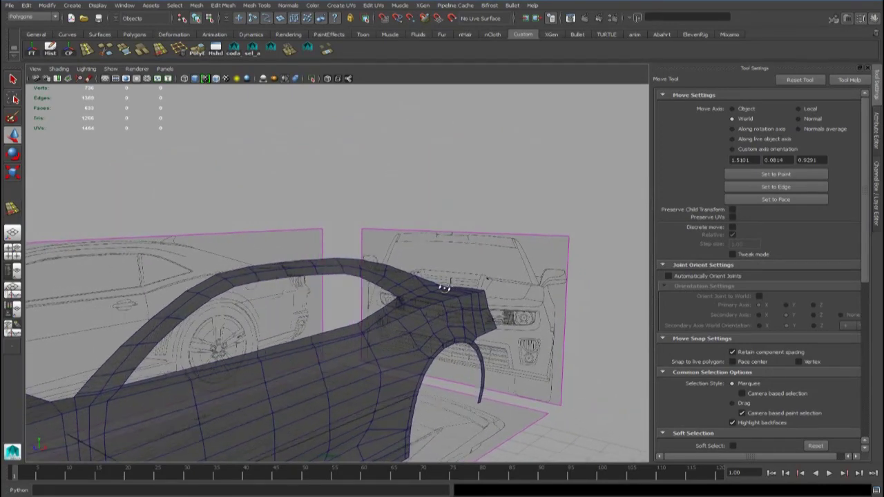
pyautogui.keyDown('alt'); pyautogui.moveTo(449, 311); pyautogui.dragTo(400, 313); pyautogui.keyUp('alt')
pyautogui.scroll(-5, 399, 313)
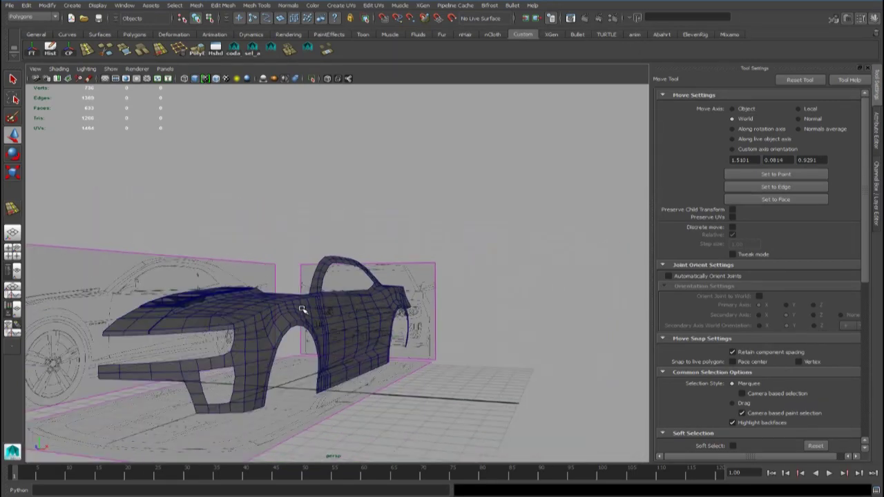
pyautogui.scroll(5, 334, 294)
pyautogui.moveTo(310, 308)
pyautogui.keyDown('alt'); pyautogui.mouseDown()
pyautogui.moveTo(262, 312)
pyautogui.moveTo(310, 301)
pyautogui.mouseUp(); pyautogui.keyUp('alt')
# Step: In the side view, cut a new edge from the vertex above the rear arch's front down across the horizontal edges, following the blueprint curve behind the vents
pyautogui.press('space')
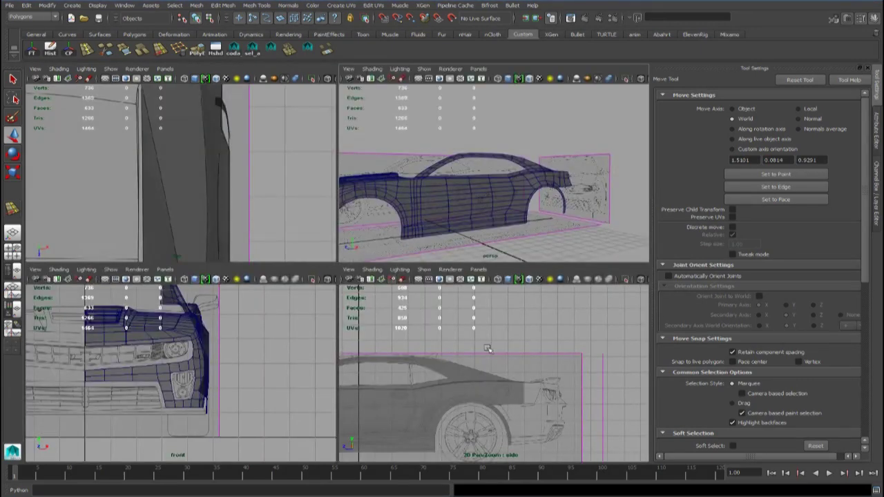
pyautogui.press('space')
pyautogui.scroll(4, 327, 343)
pyautogui.keyDown('alt'); pyautogui.moveTo(170, 320); pyautogui.dragTo(417, 241, button='middle'); pyautogui.keyUp('alt')
pyautogui.click(385, 295)
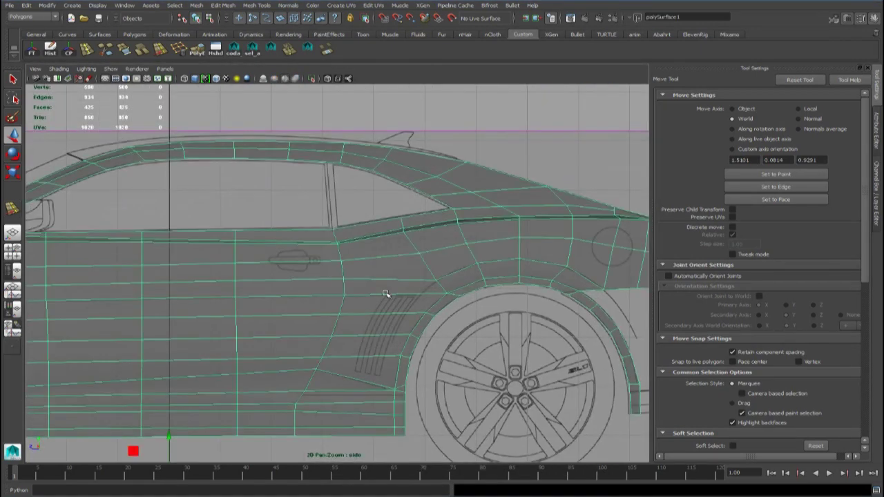
pyautogui.keyDown('alt'); pyautogui.moveTo(385, 294); pyautogui.dragTo(357, 254, button='middle'); pyautogui.keyUp('alt')
pyautogui.scroll(4, 356, 254)
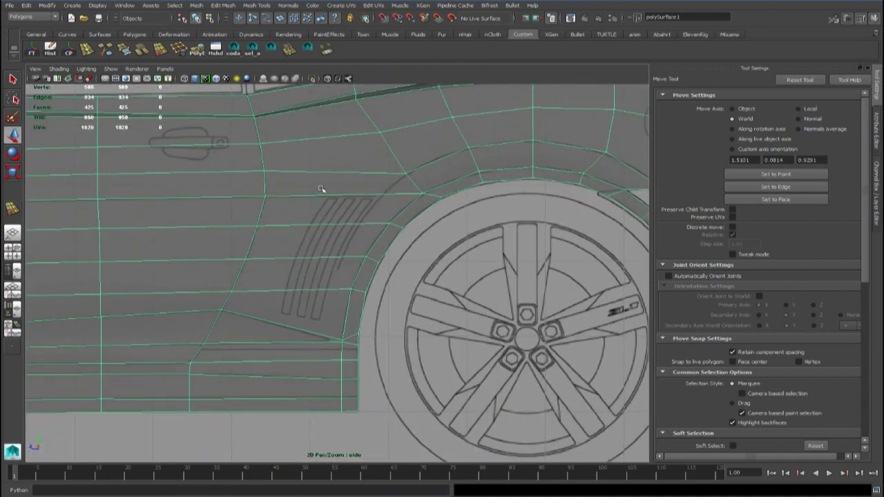
pyautogui.rightClick(357, 174)
pyautogui.keyDown('shift'); pyautogui.moveTo(401, 174); pyautogui.dragTo(355, 174, button='right'); pyautogui.keyUp('shift')
pyautogui.scroll(2, 407, 193)
pyautogui.keyDown('alt'); pyautogui.moveTo(408, 193); pyautogui.dragTo(390, 237, button='middle'); pyautogui.keyUp('alt')
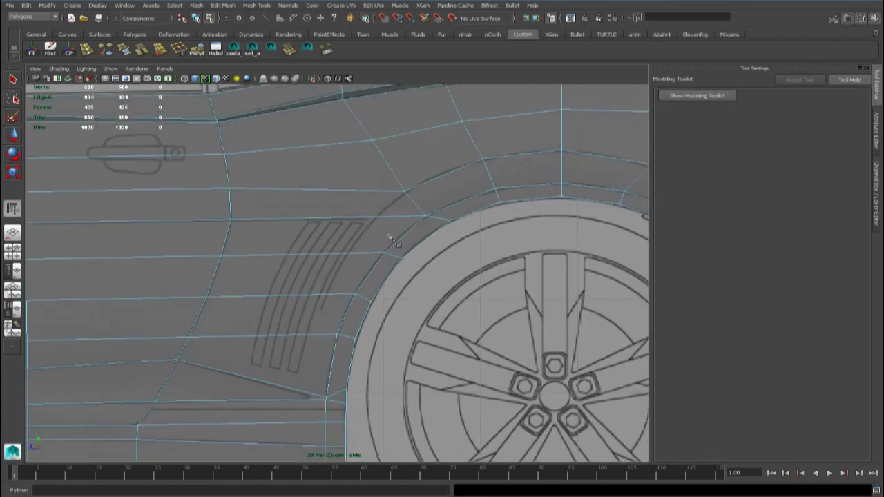
pyautogui.click(403, 193)
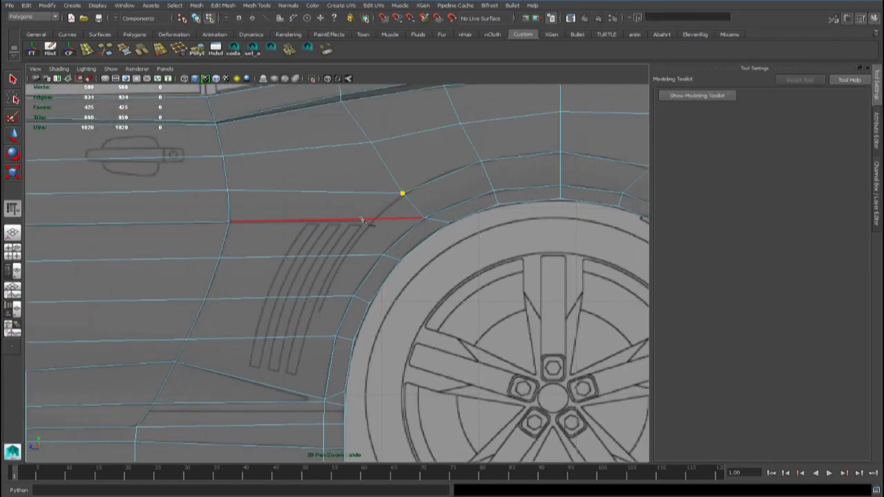
pyautogui.click(374, 220)
pyautogui.click(345, 256)
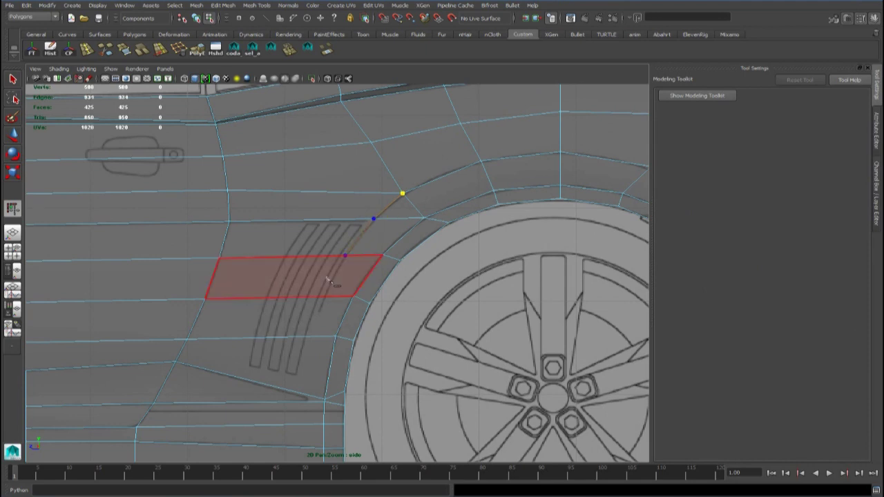
pyautogui.click(326, 297)
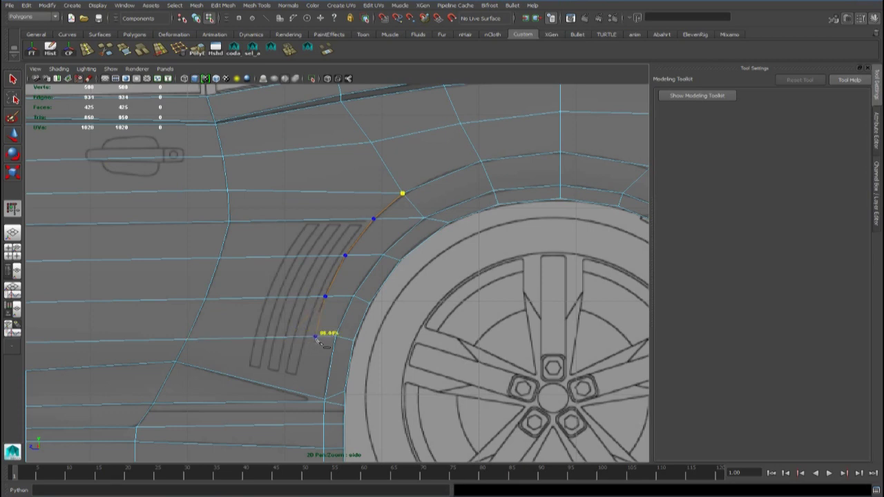
pyautogui.click(315, 337)
# Step: Continue the cut ahead of the rear wheel arch down through the sill's horizontal edges and complete it
pyautogui.keyDown('alt'); pyautogui.moveTo(313, 344); pyautogui.dragTo(300, 252, button='middle'); pyautogui.keyUp('alt')
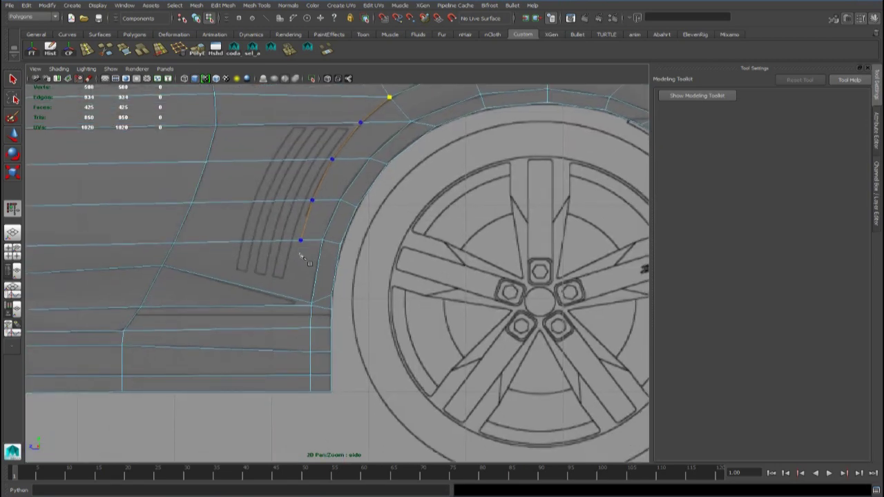
pyautogui.scroll(2, 294, 299)
pyautogui.click(280, 305)
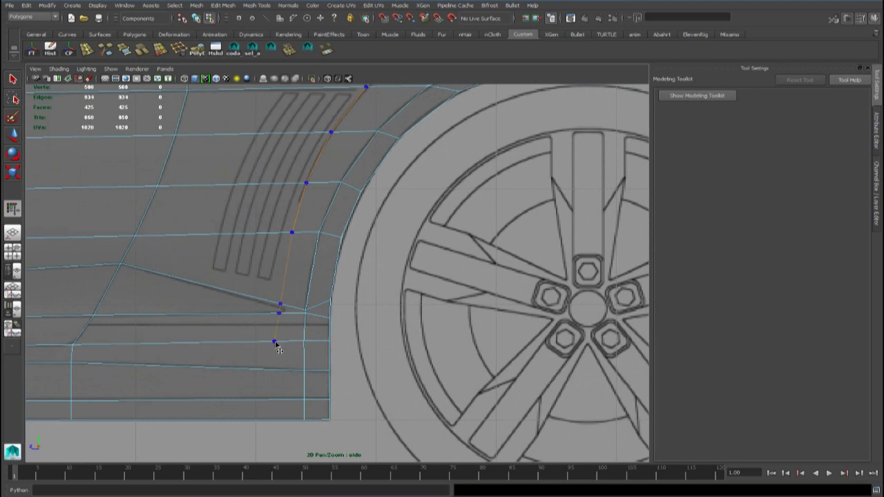
pyautogui.click(274, 342)
pyautogui.click(273, 370)
pyautogui.click(271, 399)
pyautogui.press('Return')
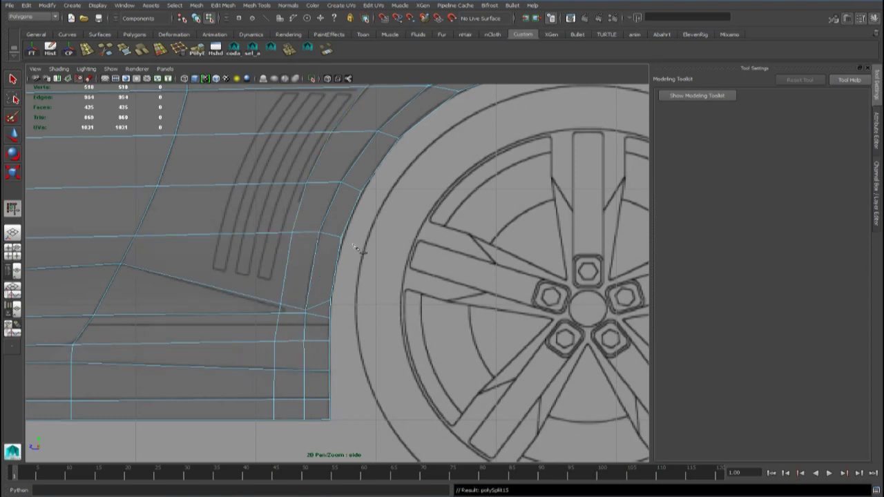
# Step: In perspective, adjust the new vertices just ahead of the rear wheel arch along the car's width to shape the curve
pyautogui.press('space')
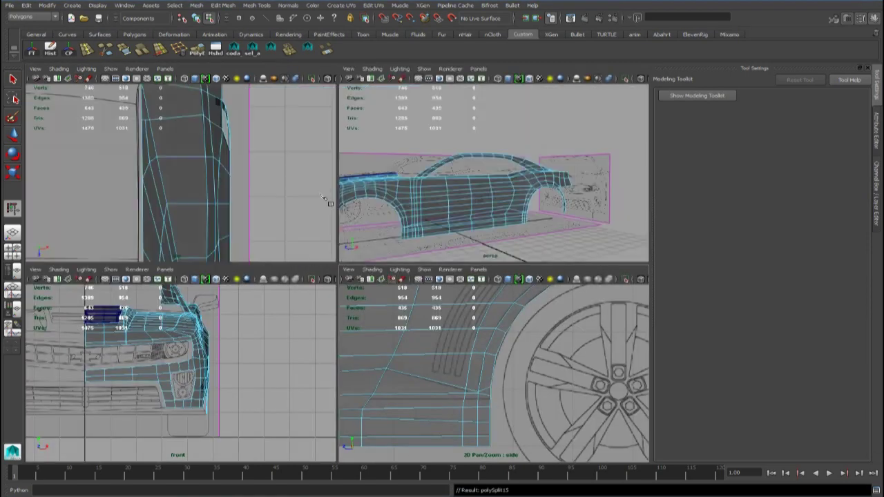
pyautogui.press('space')
pyautogui.scroll(5, 405, 308)
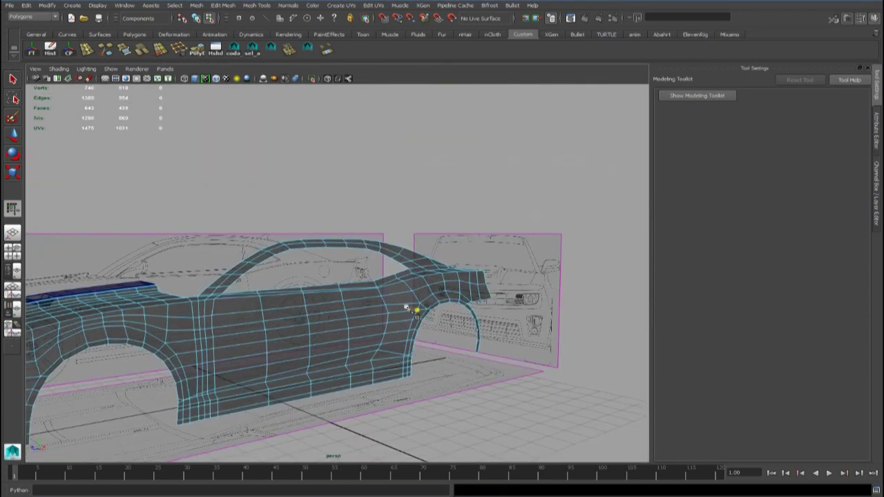
pyautogui.keyDown('alt'); pyautogui.moveTo(414, 314); pyautogui.dragTo(448, 304); pyautogui.keyUp('alt')
pyautogui.moveTo(479, 282); pyautogui.dragTo(512, 266, button='right')
pyautogui.click(488, 300)
pyautogui.keyDown('alt'); pyautogui.moveTo(504, 306); pyautogui.dragTo(402, 294); pyautogui.keyUp('alt')
pyautogui.moveTo(413, 282); pyautogui.dragTo(373, 278, button='right')
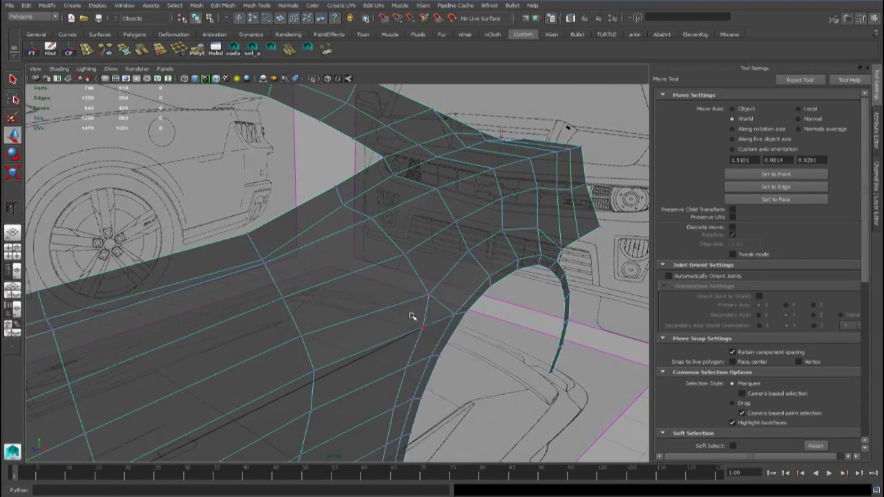
pyautogui.click(423, 329)
pyautogui.keyDown('alt'); pyautogui.moveTo(426, 333); pyautogui.dragTo(449, 324); pyautogui.keyUp('alt')
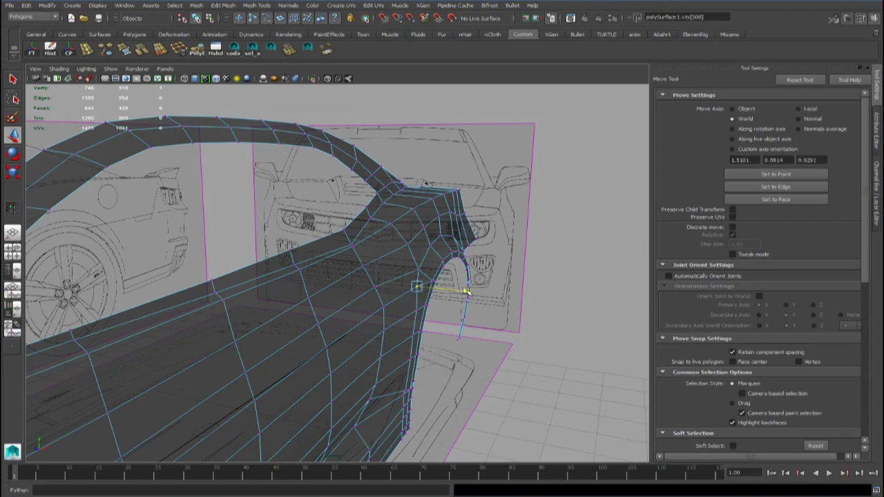
pyautogui.keyDown('alt'); pyautogui.moveTo(465, 292); pyautogui.dragTo(421, 293); pyautogui.keyUp('alt')
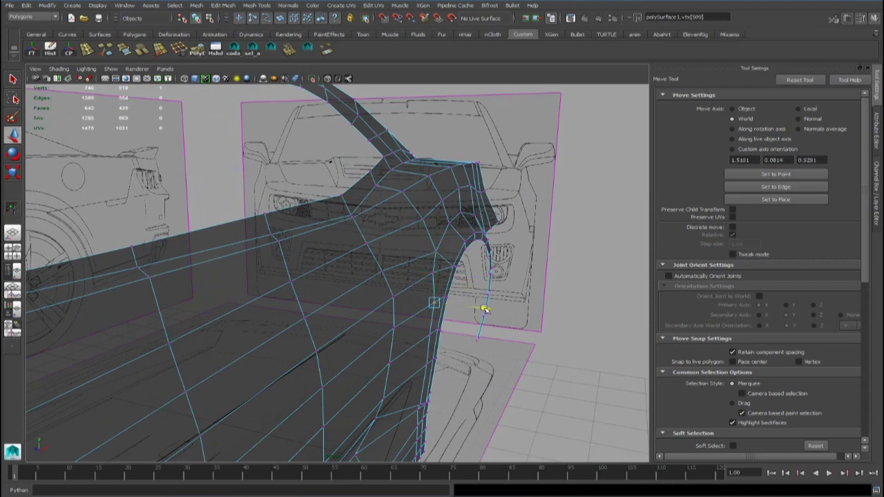
pyautogui.click(431, 336)
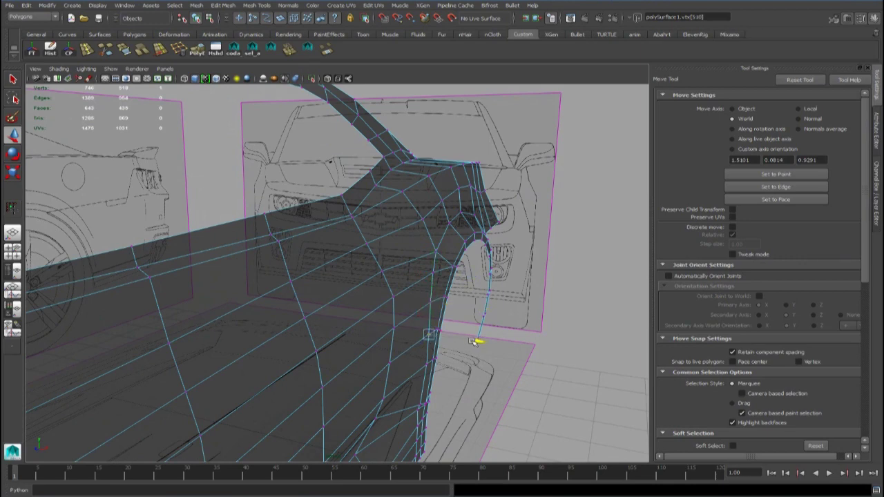
pyautogui.keyDown('alt'); pyautogui.moveTo(477, 341); pyautogui.dragTo(361, 333); pyautogui.keyUp('alt')
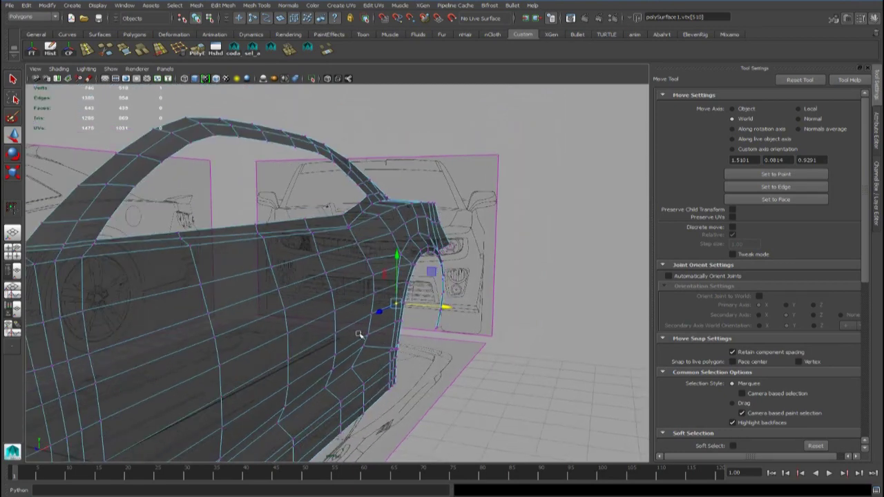
# Step: In the side view, insert a vertical edge loop through the front part of the door with the Insert Edge Loop Tool
pyautogui.press('space')
pyautogui.keyDown('alt'); pyautogui.moveTo(329, 263); pyautogui.dragTo(385, 315, button='middle'); pyautogui.keyUp('alt')
pyautogui.keyDown('alt'); pyautogui.moveTo(386, 314); pyautogui.dragTo(392, 243, button='right'); pyautogui.keyUp('alt')
pyautogui.click(269, 267)
pyautogui.keyDown('alt'); pyautogui.moveTo(236, 275); pyautogui.dragTo(374, 308, button='middle'); pyautogui.keyUp('alt')
pyautogui.scroll(2, 266, 283)
pyautogui.scroll(2, 331, 290)
pyautogui.click(87, 50)
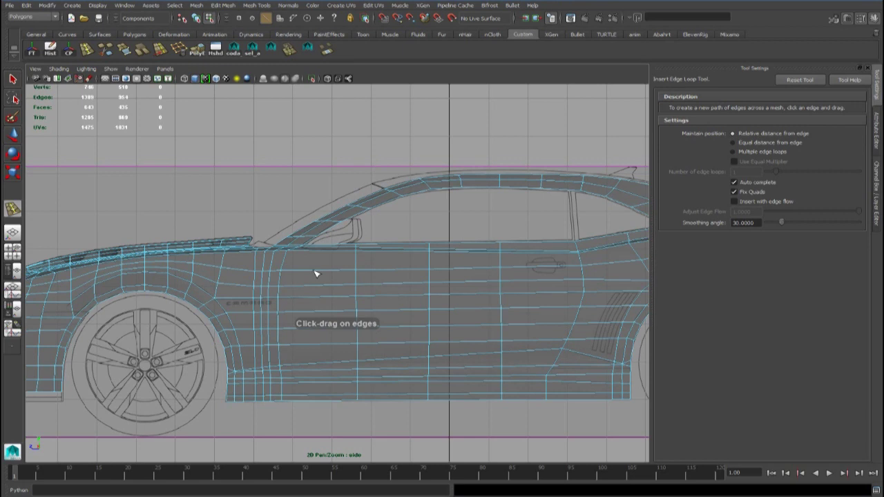
pyautogui.moveTo(315, 274); pyautogui.dragTo(316, 273)
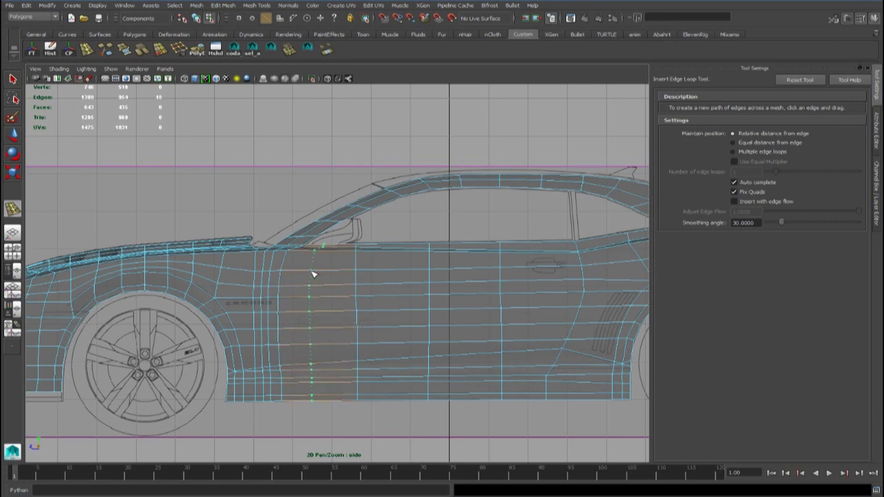
pyautogui.moveTo(312, 274); pyautogui.dragTo(313, 274)
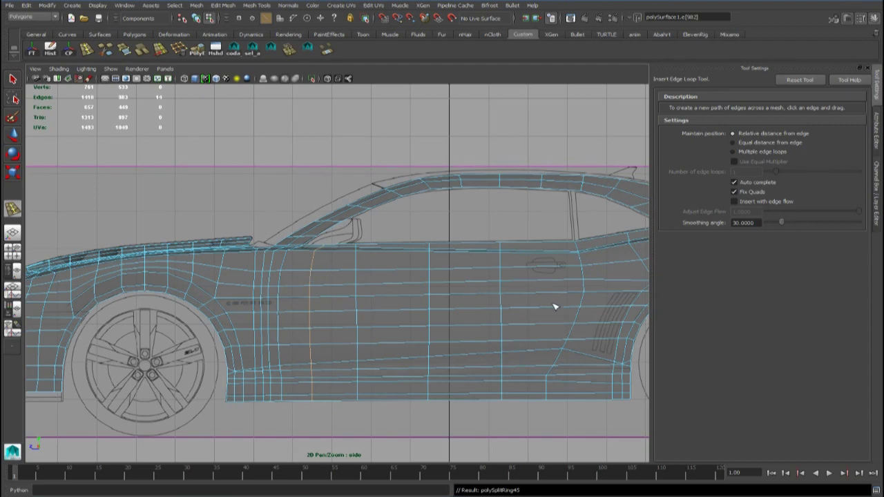
# Step: Lower the upper of the two close vertices on the rear wheel arch's front lower rim to level its edge
pyautogui.keyDown('alt'); pyautogui.moveTo(555, 307); pyautogui.dragTo(311, 246, button='middle'); pyautogui.keyUp('alt')
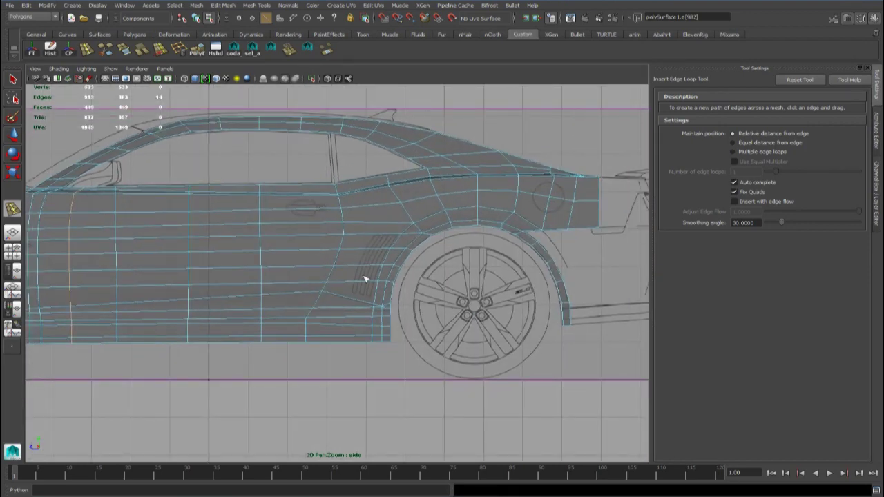
pyautogui.scroll(6, 366, 279)
pyautogui.moveTo(341, 275); pyautogui.dragTo(309, 274, button='right')
pyautogui.click(383, 324)
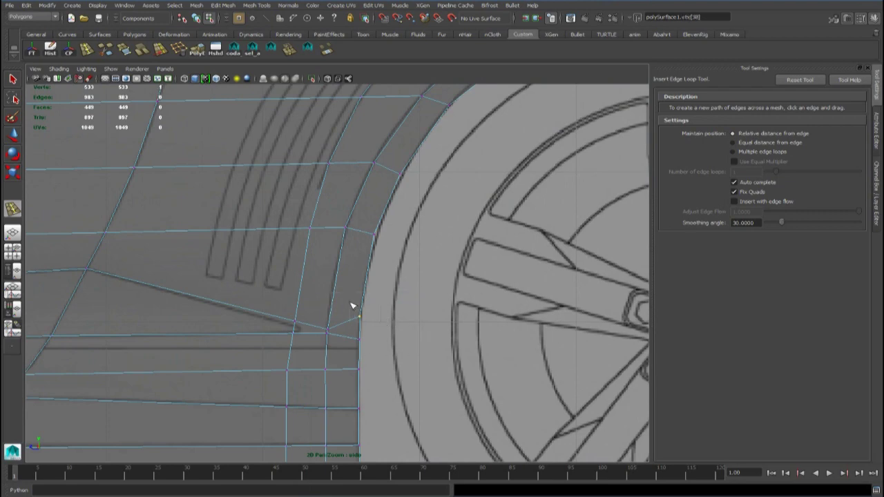
pyautogui.keyDown('shift'); pyautogui.moveTo(381, 355); pyautogui.dragTo(380, 345); pyautogui.keyUp('shift')
pyautogui.press('w')
pyautogui.press('space')
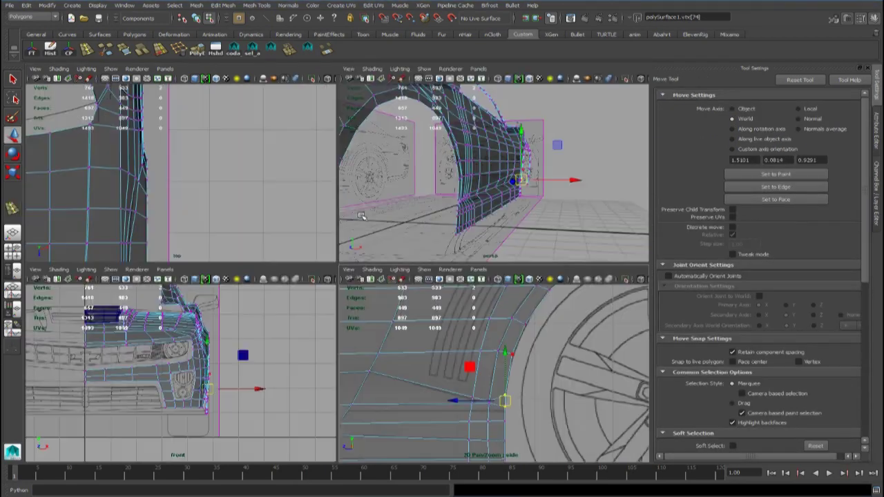
pyautogui.press('f')
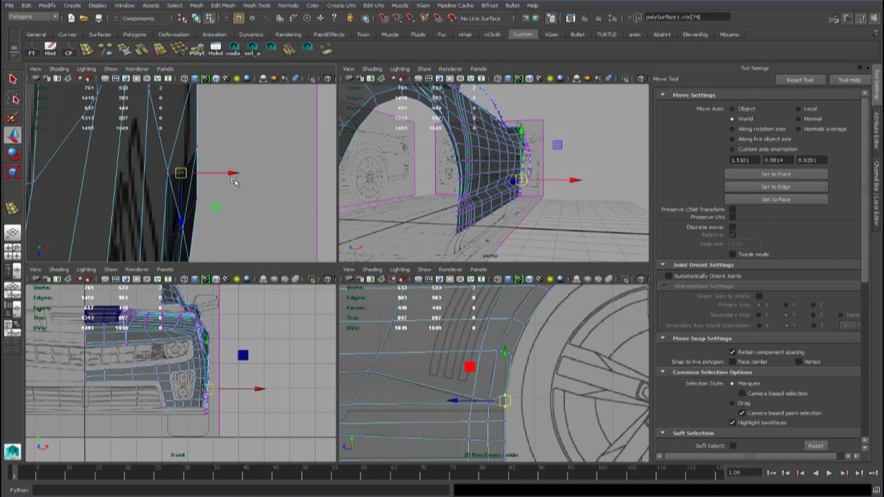
pyautogui.keyDown('alt'); pyautogui.moveTo(512, 389); pyautogui.dragTo(499, 371, button='middle'); pyautogui.keyUp('alt')
pyautogui.scroll(3, 498, 371)
pyautogui.click(502, 381)
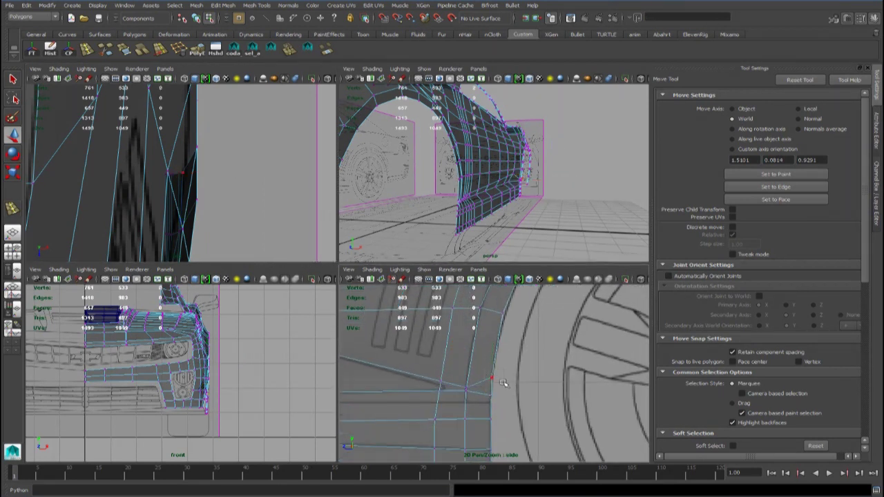
pyautogui.click(492, 378)
pyautogui.moveTo(492, 332); pyautogui.dragTo(491, 345)
pyautogui.click(491, 392)
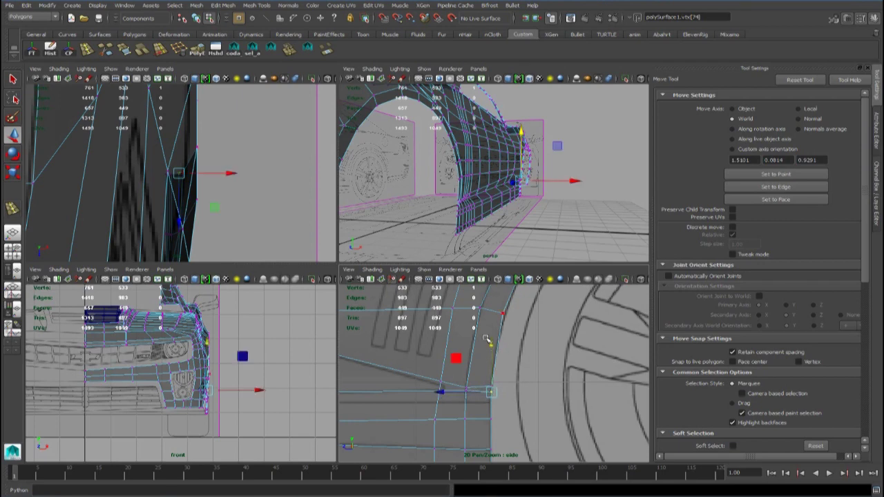
# Step: Delete the lengthwise edge loop running along the upper body side from the front fender across the door to the rear quarter
pyautogui.moveTo(482, 336); pyautogui.dragTo(448, 319, button='right')
pyautogui.rightClick(447, 320)
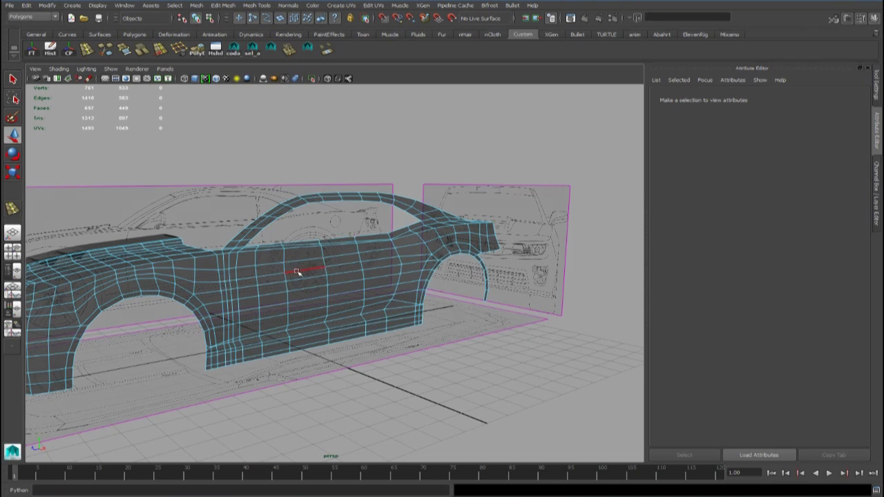
pyautogui.click(272, 274)
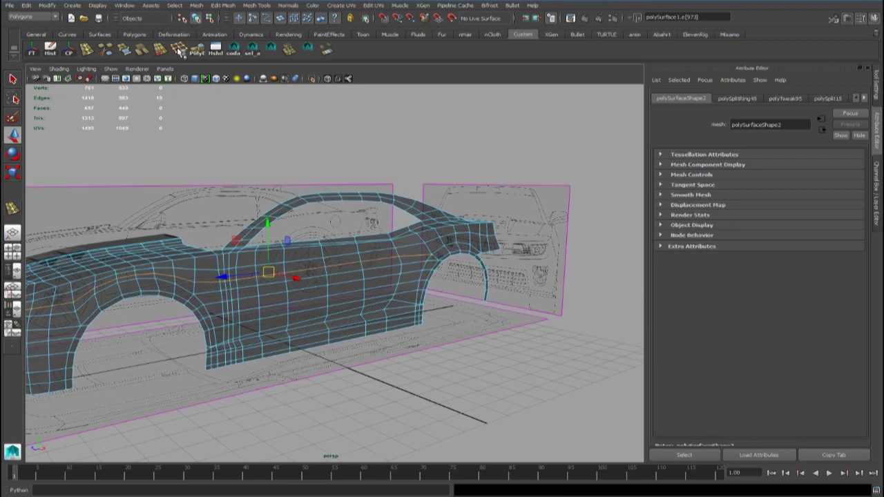
pyautogui.click(179, 52)
# Step: Snap the vertex left at the deleted loop's rear end onto the vertex below it in front of the wheel arch, and merge them
pyautogui.moveTo(426, 252); pyautogui.dragTo(412, 253, button='right')
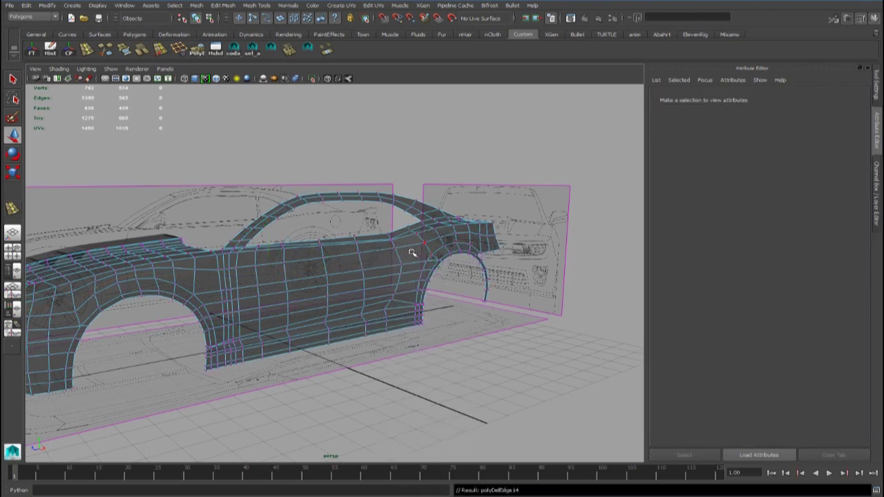
pyautogui.click(431, 255)
pyautogui.press('f')
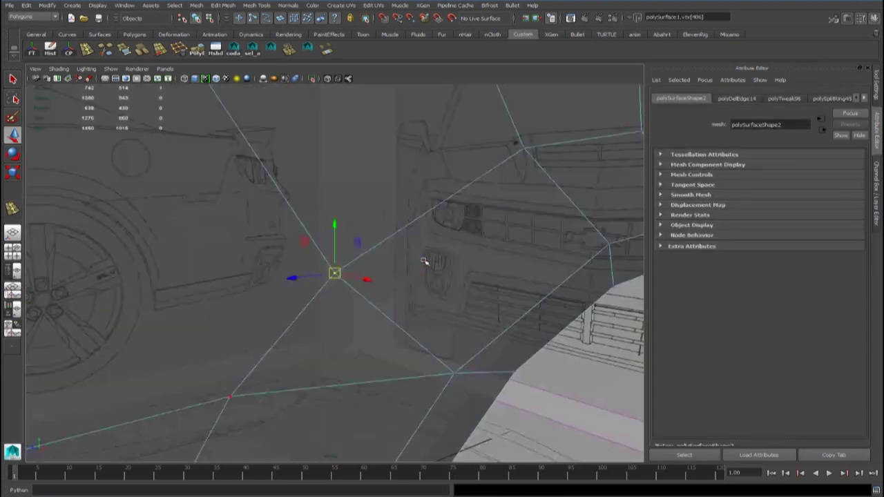
pyautogui.keyDown('alt'); pyautogui.moveTo(423, 255); pyautogui.dragTo(350, 320, button='right'); pyautogui.keyUp('alt')
pyautogui.keyDown('alt'); pyautogui.moveTo(350, 320); pyautogui.dragTo(410, 301, button='middle'); pyautogui.keyUp('alt')
pyautogui.press('v')
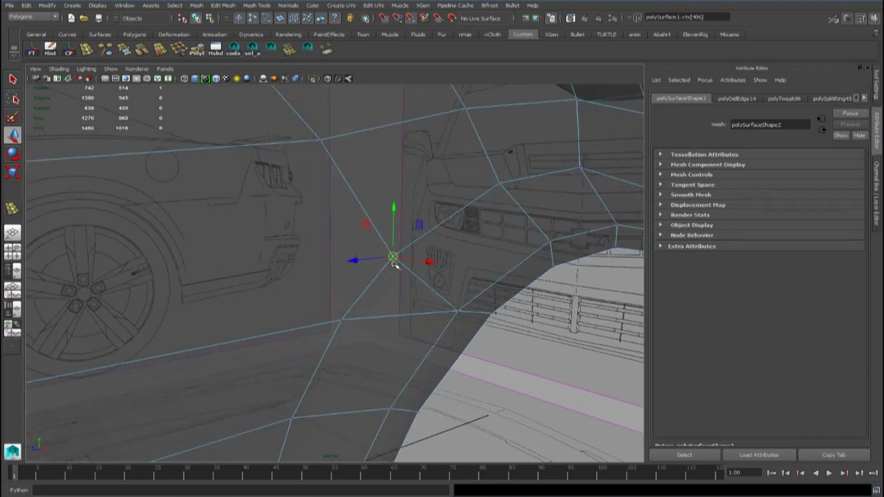
pyautogui.moveTo(392, 259); pyautogui.dragTo(341, 320)
pyautogui.moveTo(366, 358); pyautogui.dragTo(320, 274)
pyautogui.click(289, 50)
pyautogui.keyDown('alt'); pyautogui.moveTo(394, 228); pyautogui.dragTo(359, 246, button='right'); pyautogui.keyUp('alt')
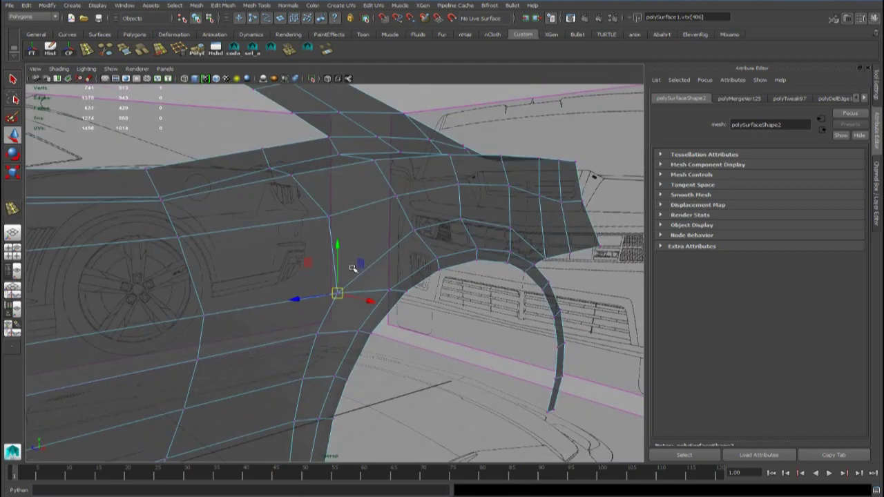
pyautogui.keyDown('alt'); pyautogui.moveTo(355, 268); pyautogui.dragTo(324, 273); pyautogui.keyUp('alt')
pyautogui.keyDown('alt'); pyautogui.moveTo(359, 260); pyautogui.dragTo(327, 273, button='right'); pyautogui.keyUp('alt')
pyautogui.keyDown('alt'); pyautogui.moveTo(326, 273); pyautogui.dragTo(366, 298, button='middle'); pyautogui.keyUp('alt')
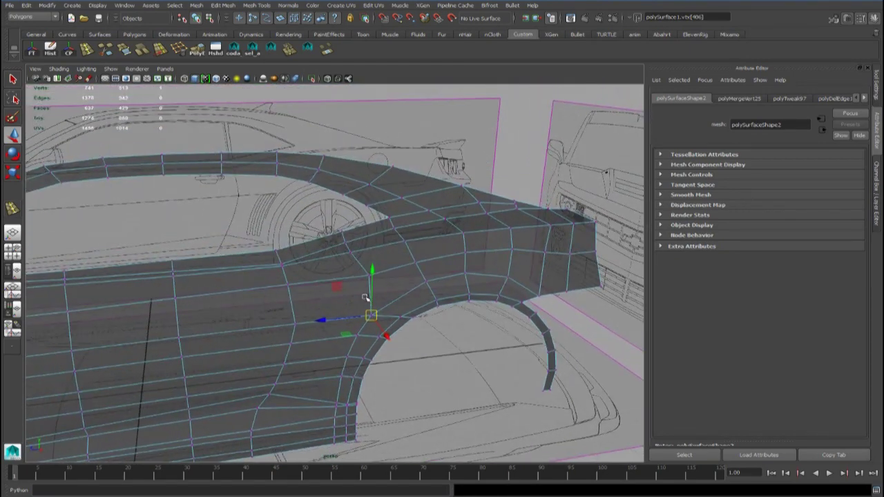